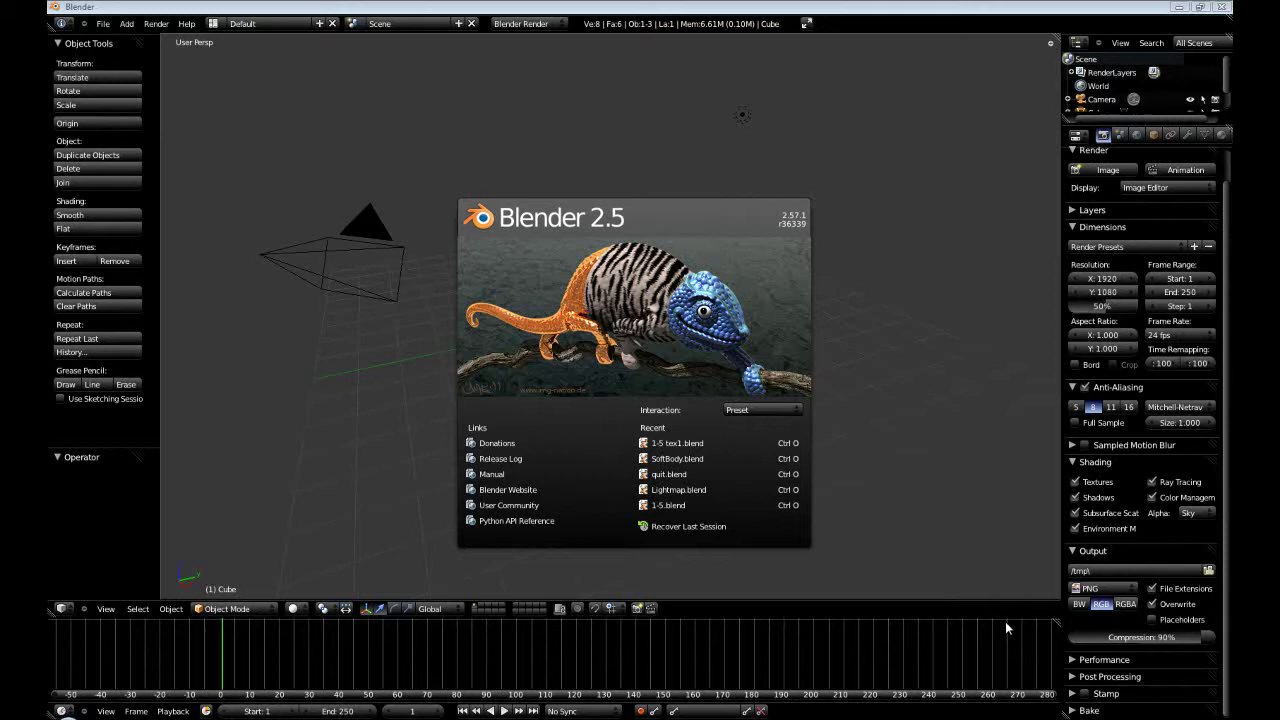
# Check the render engine list and keep Blender Render as the engine.
pyautogui.click(528, 23)
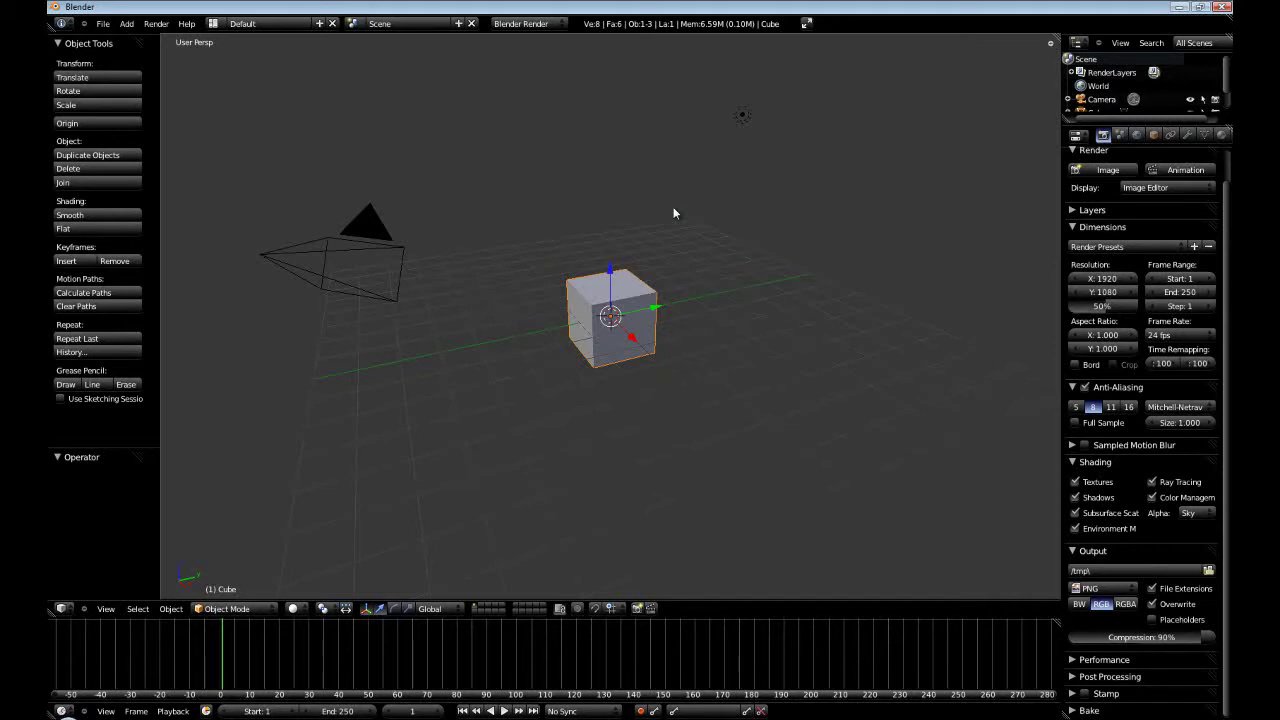
# Select the camera in the default scene.
pyautogui.rightClick(742, 113)
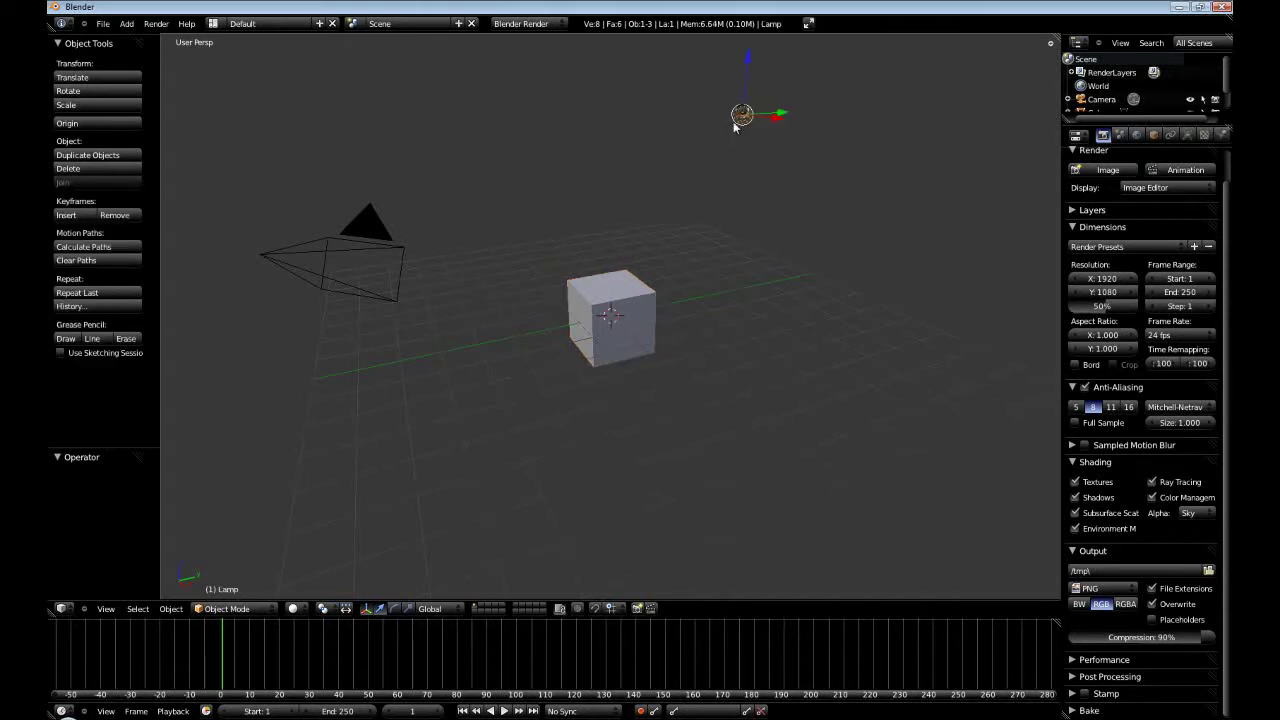
pyautogui.rightClick(612, 318)
pyautogui.rightClick(740, 114)
pyautogui.rightClick(365, 252)
pyautogui.moveTo(358, 241); pyautogui.dragTo(673, 352, button='middle')
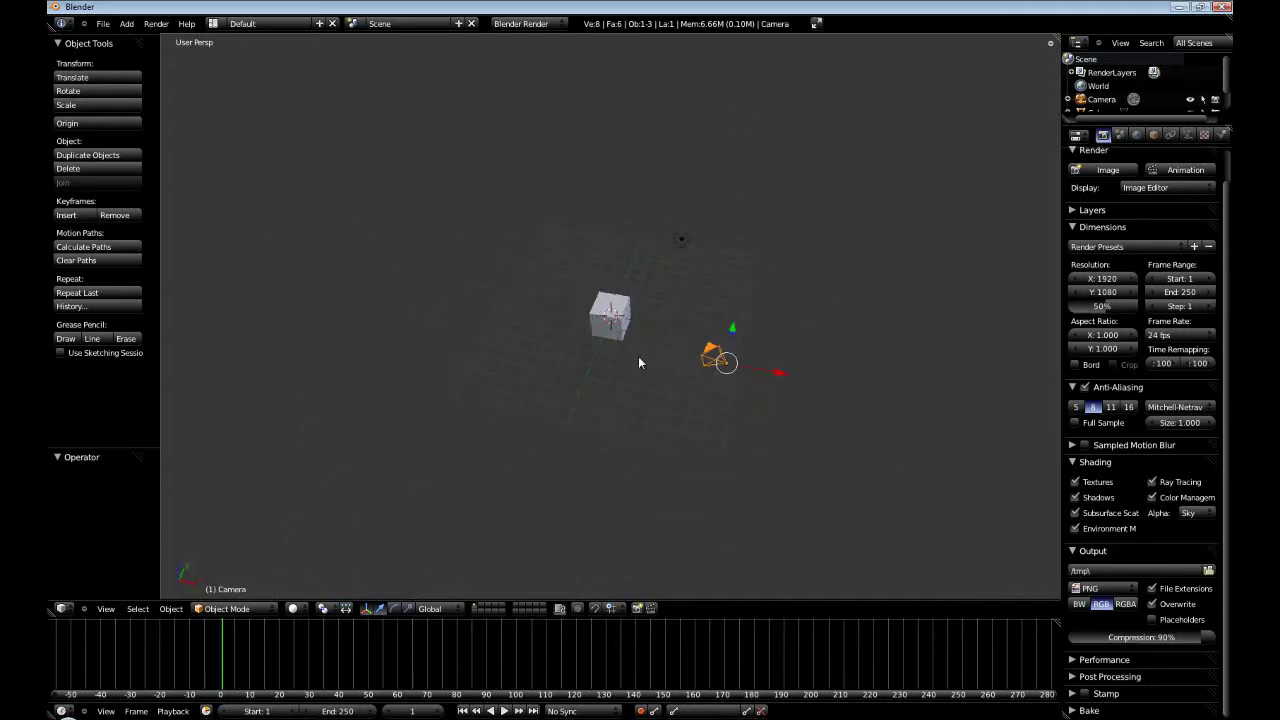
# Set the camera's X, Y and Z rotation to 0, then select the cube.
pyautogui.press('n')
pyautogui.scroll(6, 1001, 310)
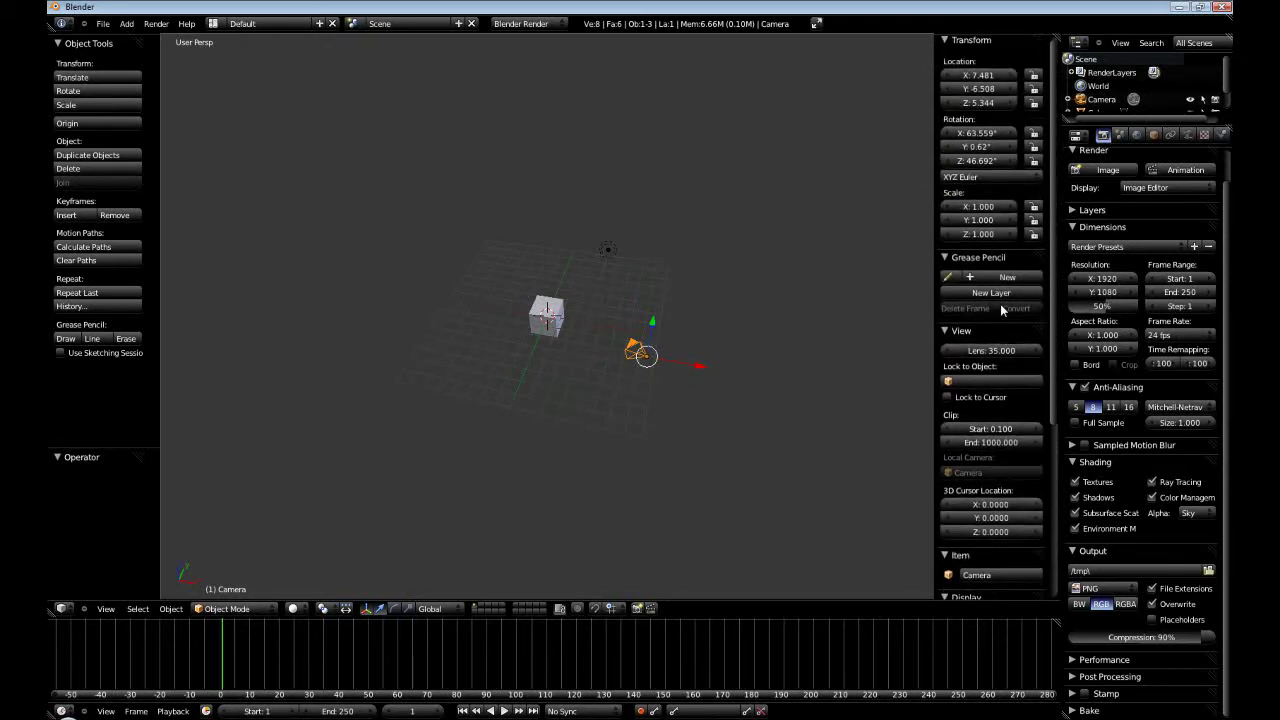
pyautogui.scroll(1, 1001, 310)
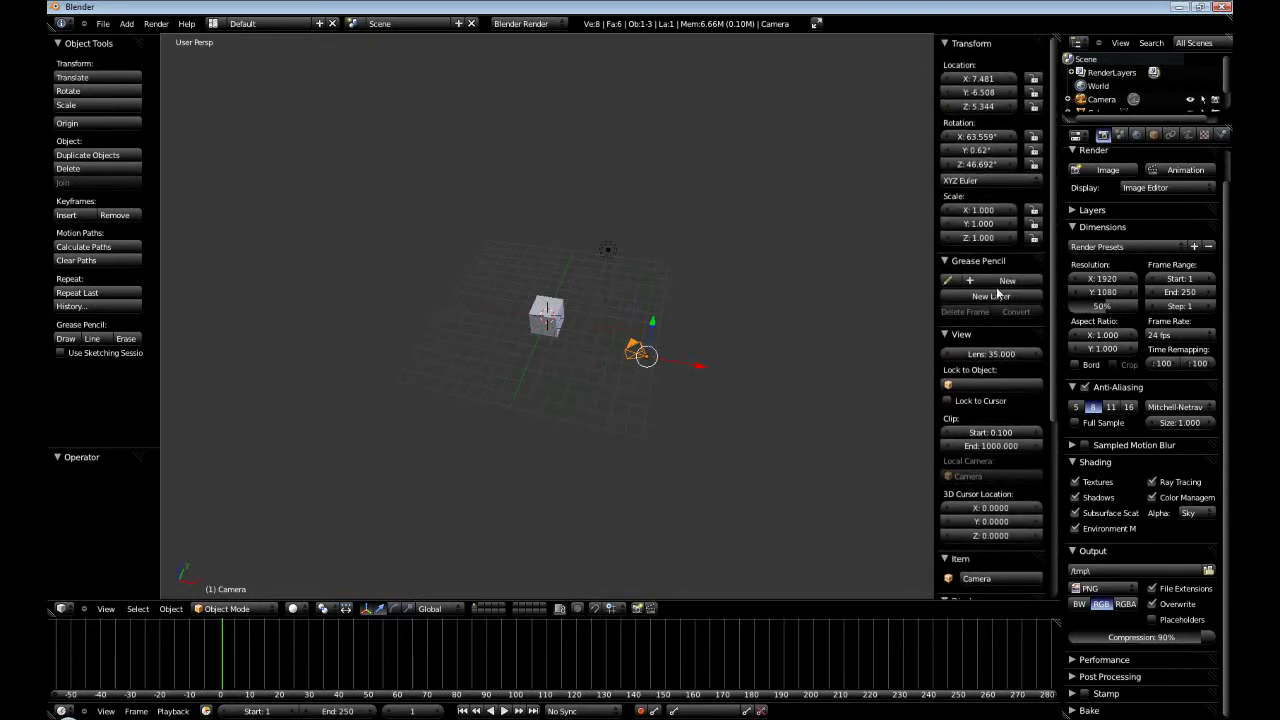
pyautogui.click(975, 136)
pyautogui.write('0')
pyautogui.press('Tab')
pyautogui.write('0')
pyautogui.press('Tab')
pyautogui.write('0')
pyautogui.press('Return')
pyautogui.press('n')
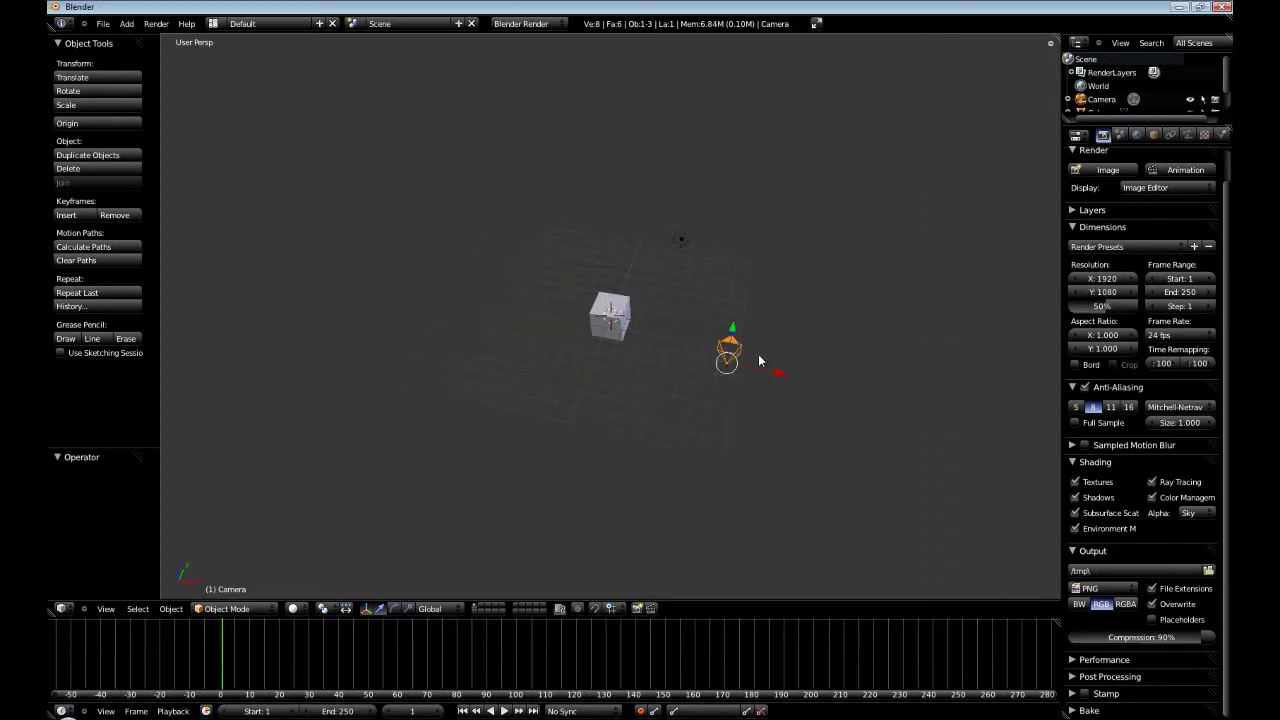
pyautogui.rightClick(614, 320)
pyautogui.moveTo(614, 320)
pyautogui.mouseDown(button='middle')
pyautogui.moveTo(670, 418)
pyautogui.moveTo(690, 333)
pyautogui.moveTo(630, 325)
pyautogui.mouseUp(button='middle')
# Delete the cube and add a plane scaled to 3×.
pyautogui.press('x')
pyautogui.click(633, 330)
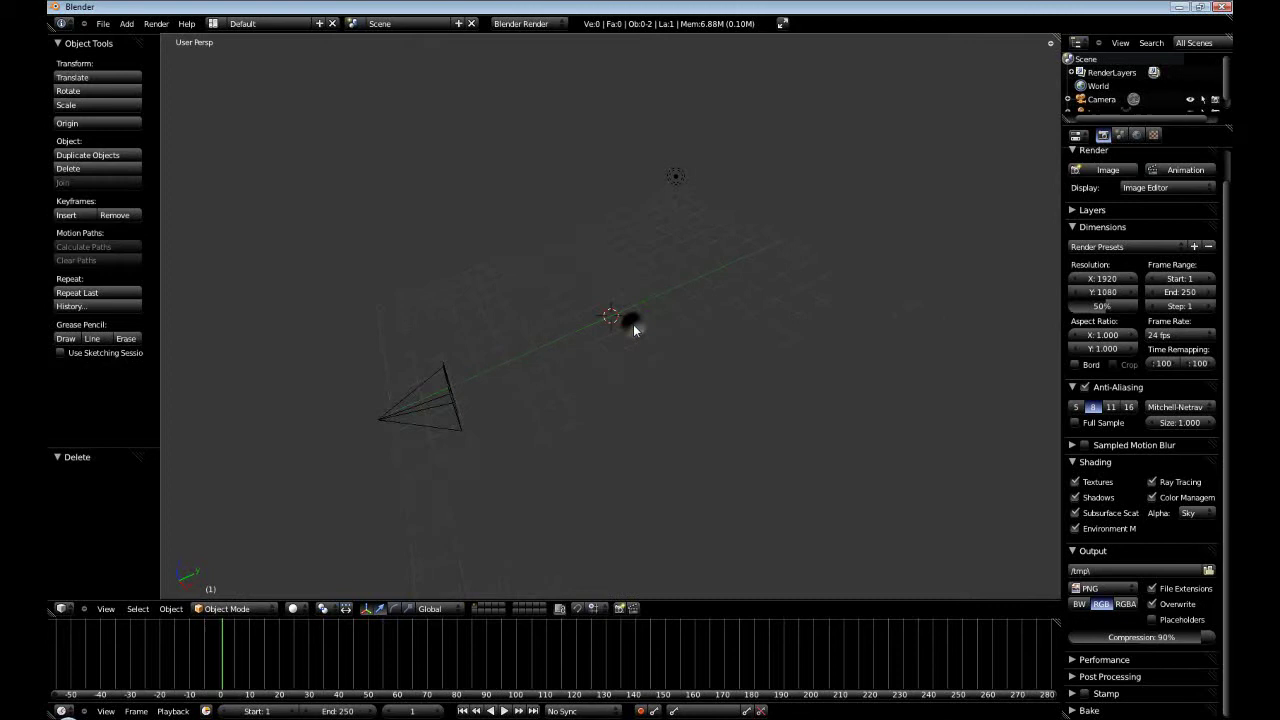
pyautogui.press('space')
pyautogui.write('add pla')
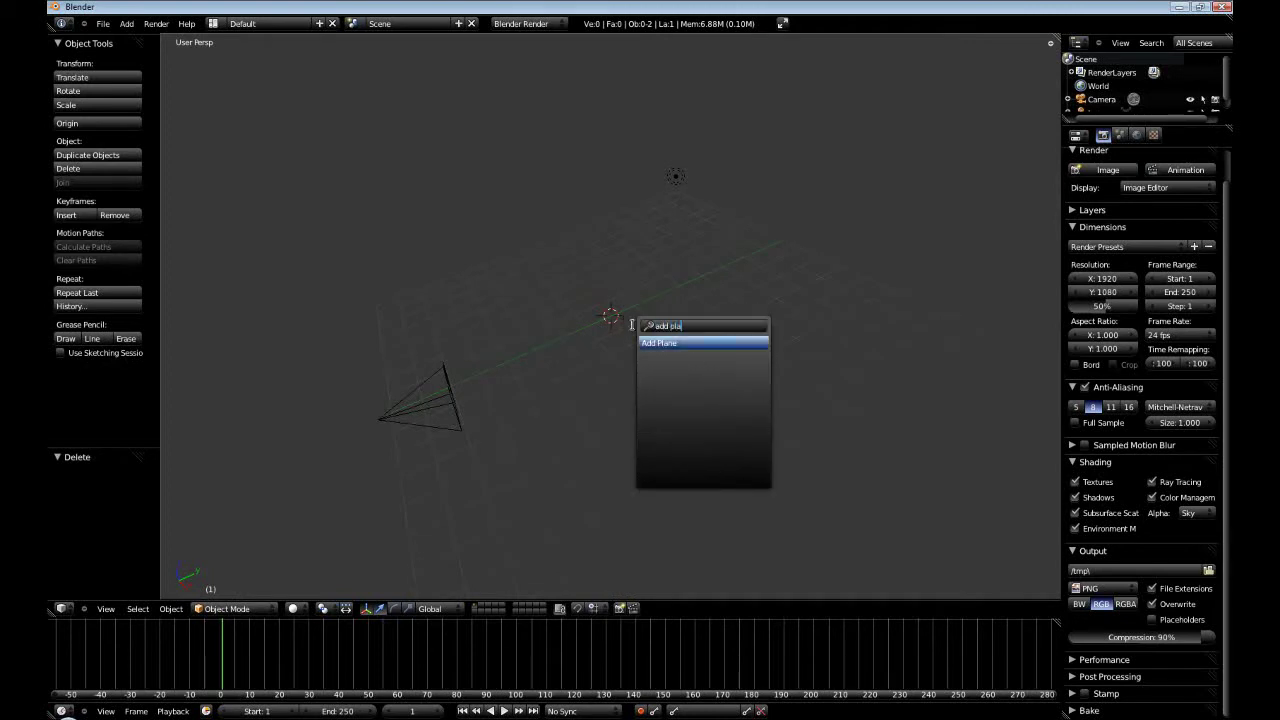
pyautogui.press('Return')
pyautogui.press('s')
pyautogui.press('3')
pyautogui.press('Return')
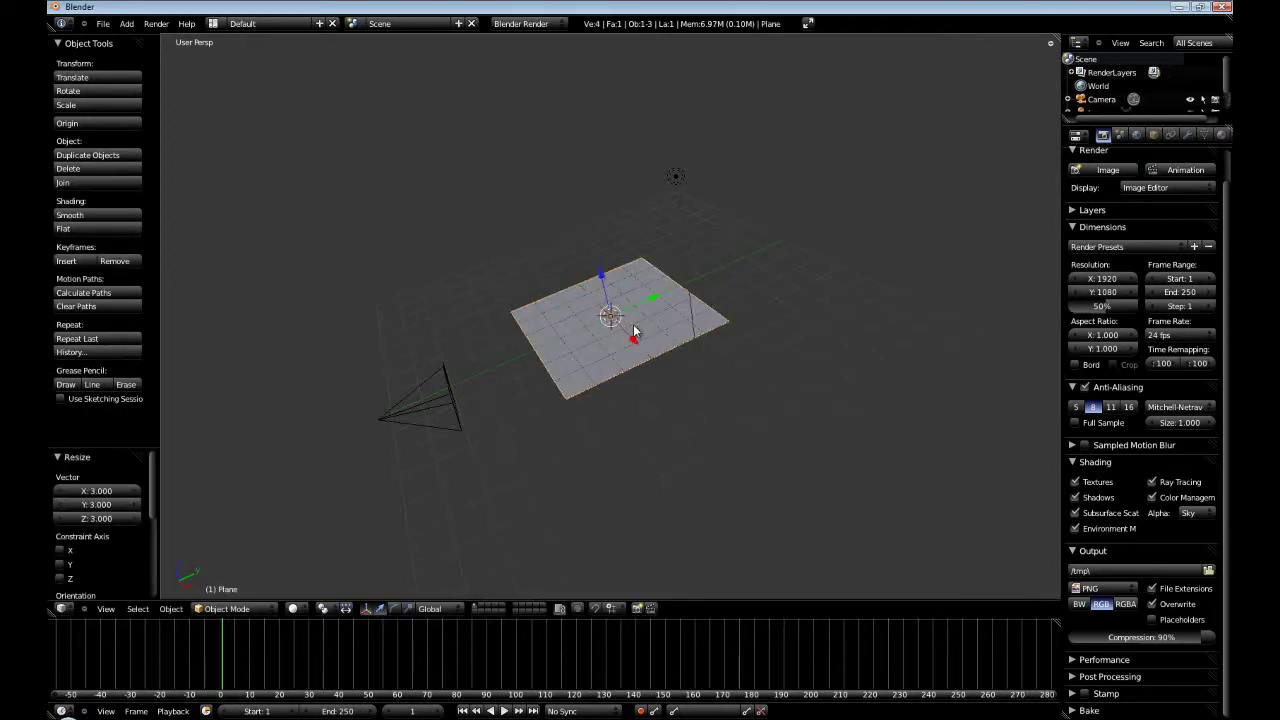
# Extrude two adjoining plane edges 10 units up along Z into walls.
pyautogui.press('Tab')
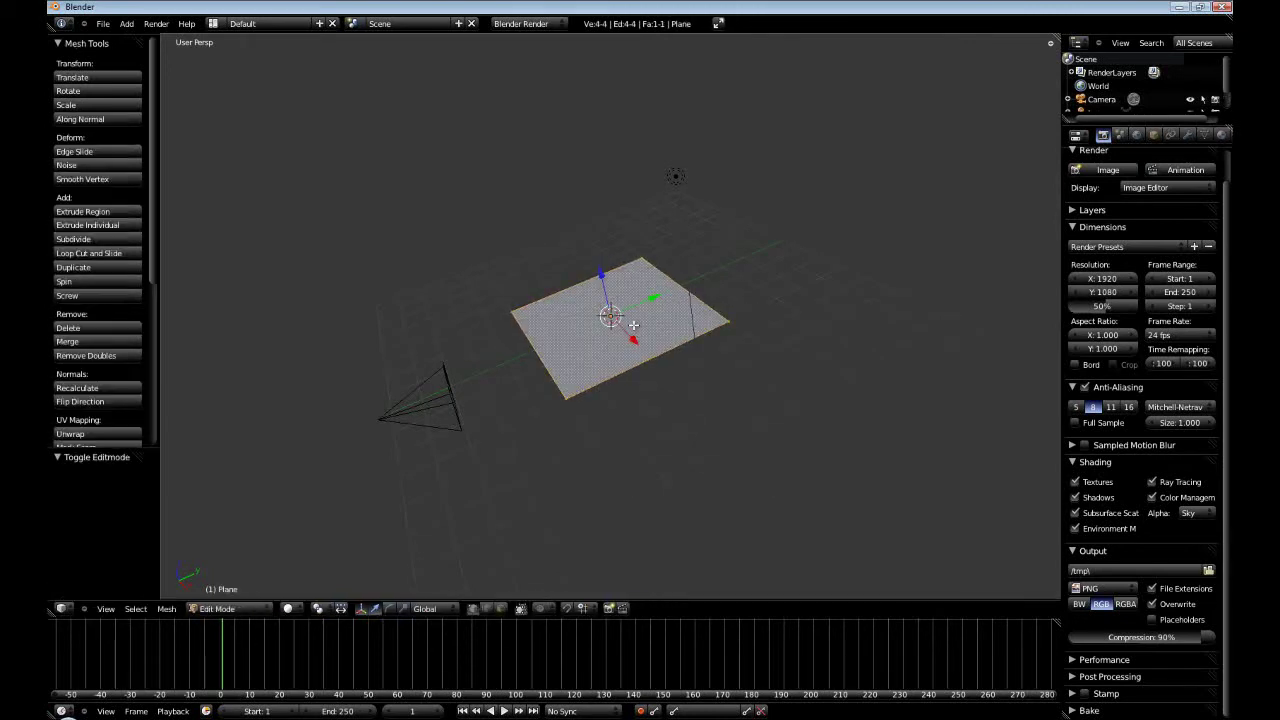
pyautogui.click(490, 610)
pyautogui.rightClick(574, 283)
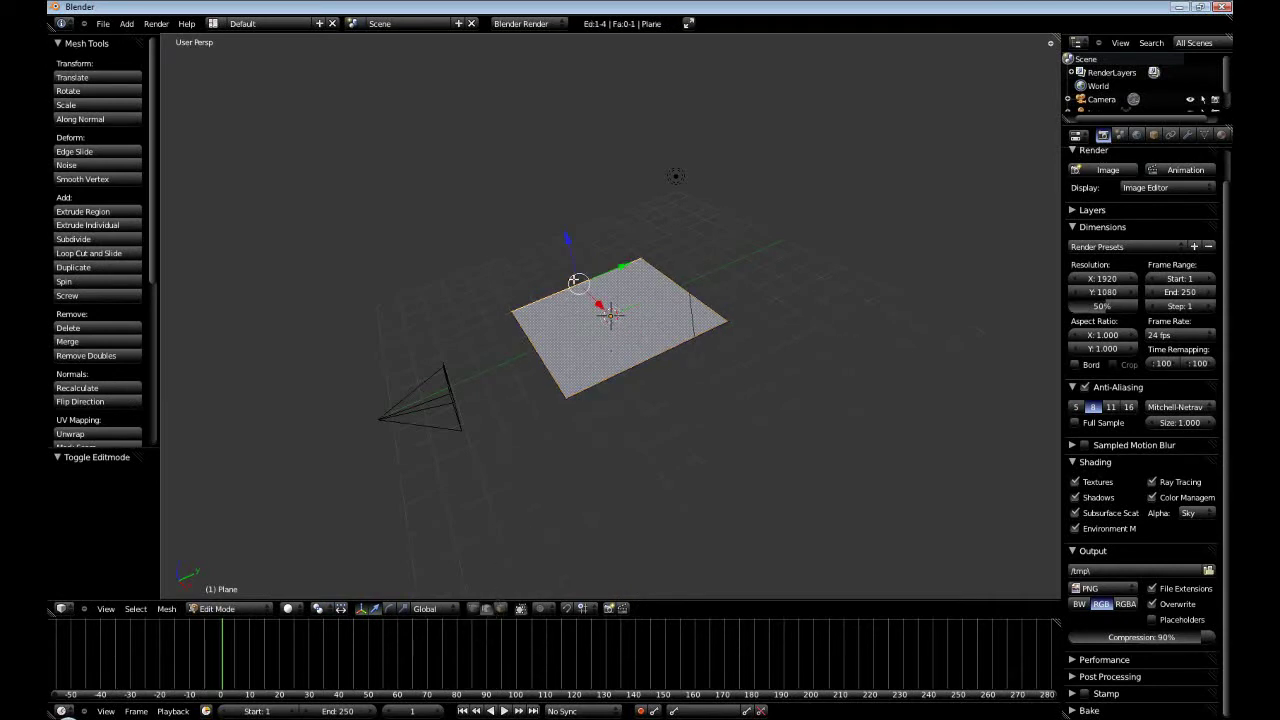
pyautogui.keyDown('shift'); pyautogui.rightClick(663, 275); pyautogui.keyUp('shift')
pyautogui.press('e')
pyautogui.press('z')
pyautogui.press('1')
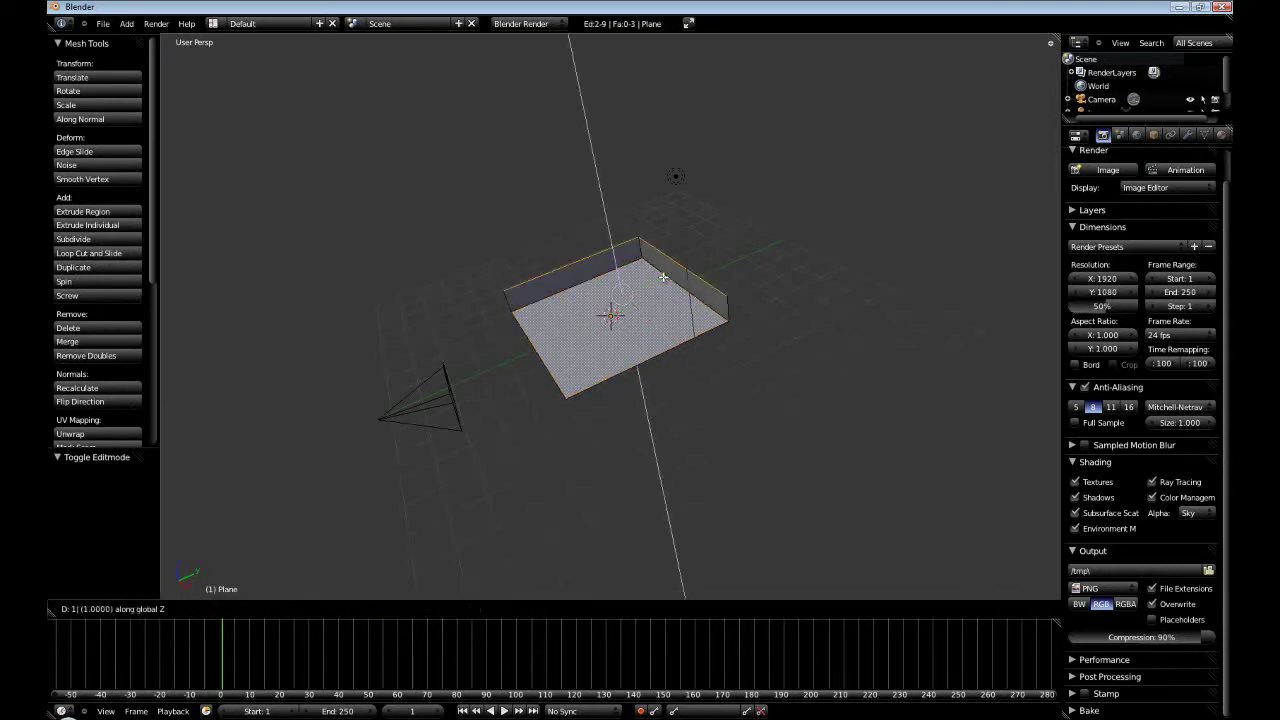
pyautogui.press('0')
pyautogui.press('Return')
# Extrude one wall's top edge by -6 to form the ceiling strip.
pyautogui.scroll(-4, 663, 277)
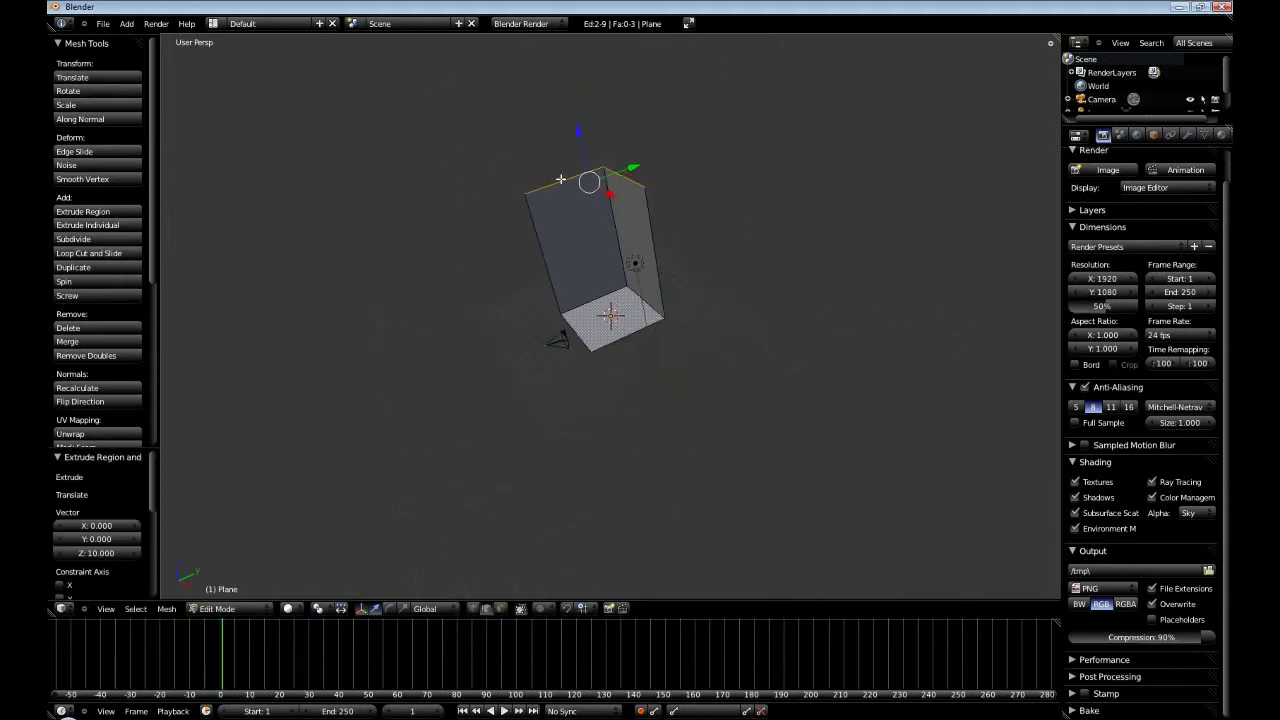
pyautogui.keyDown('shift'); pyautogui.rightClick(680, 256); pyautogui.keyUp('shift')
pyautogui.write('e')
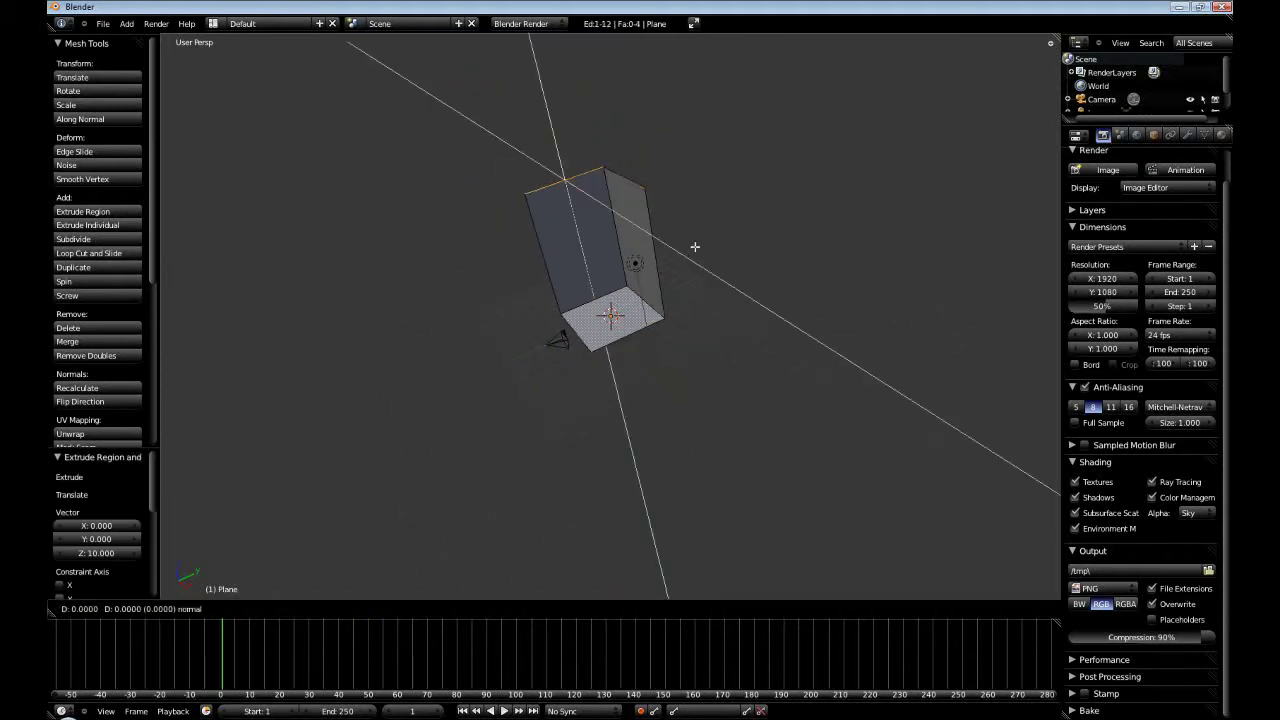
pyautogui.write('-6')
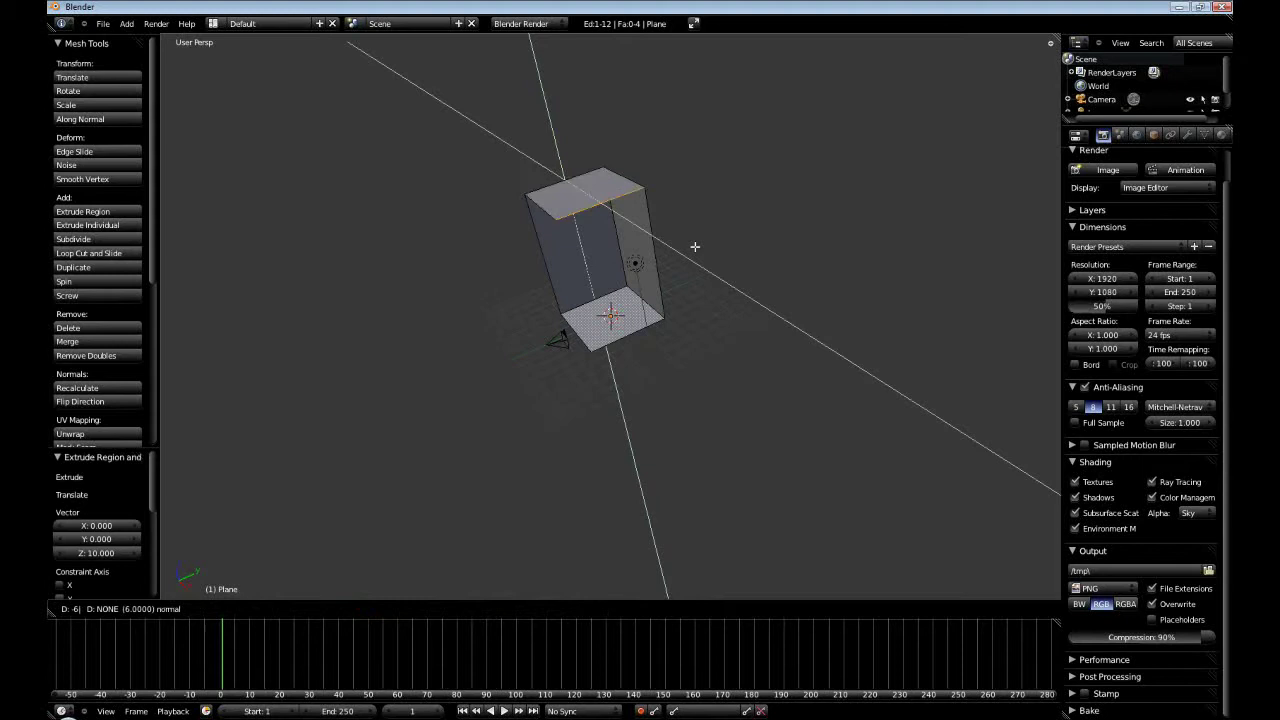
pyautogui.press('Return')
pyautogui.scroll(4, 691, 246)
pyautogui.press('Tab')
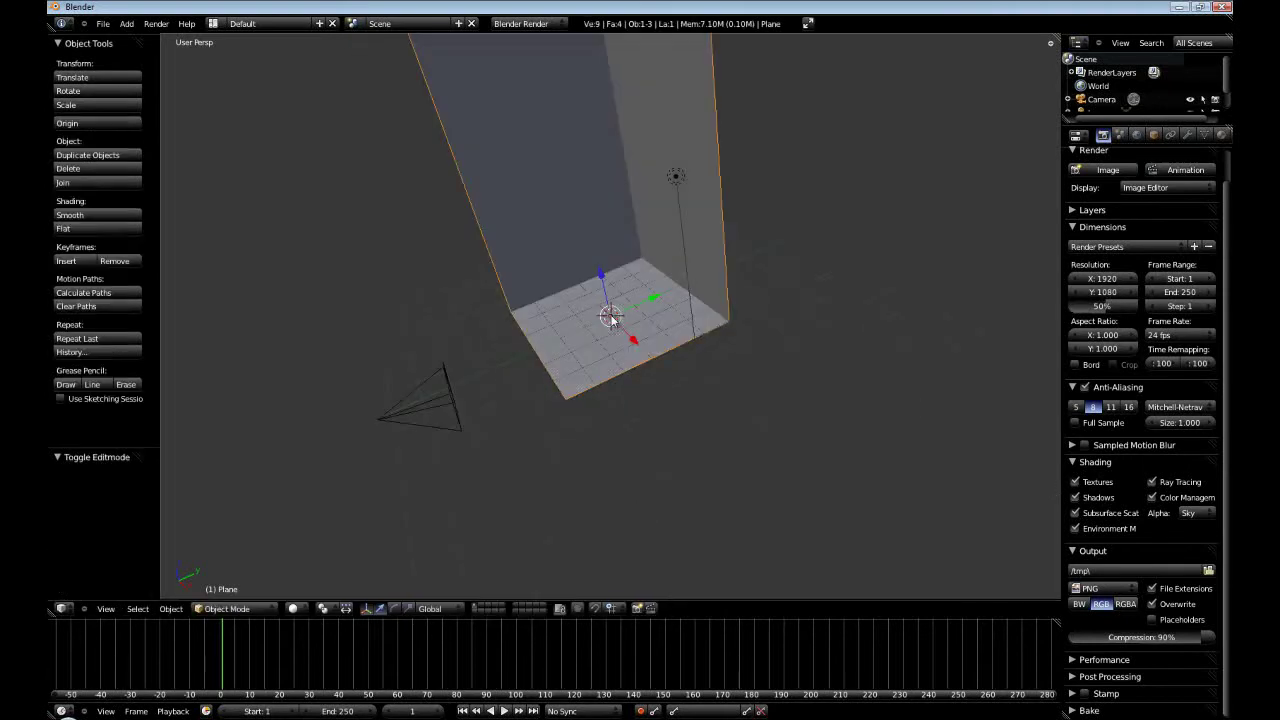
pyautogui.moveTo(610, 310); pyautogui.dragTo(626, 291, button='middle')
pyautogui.hotkey('shift', 'a')
# Add a second plane, scale it 3× and rotate it 90° about Y.
pyautogui.click(632, 302)
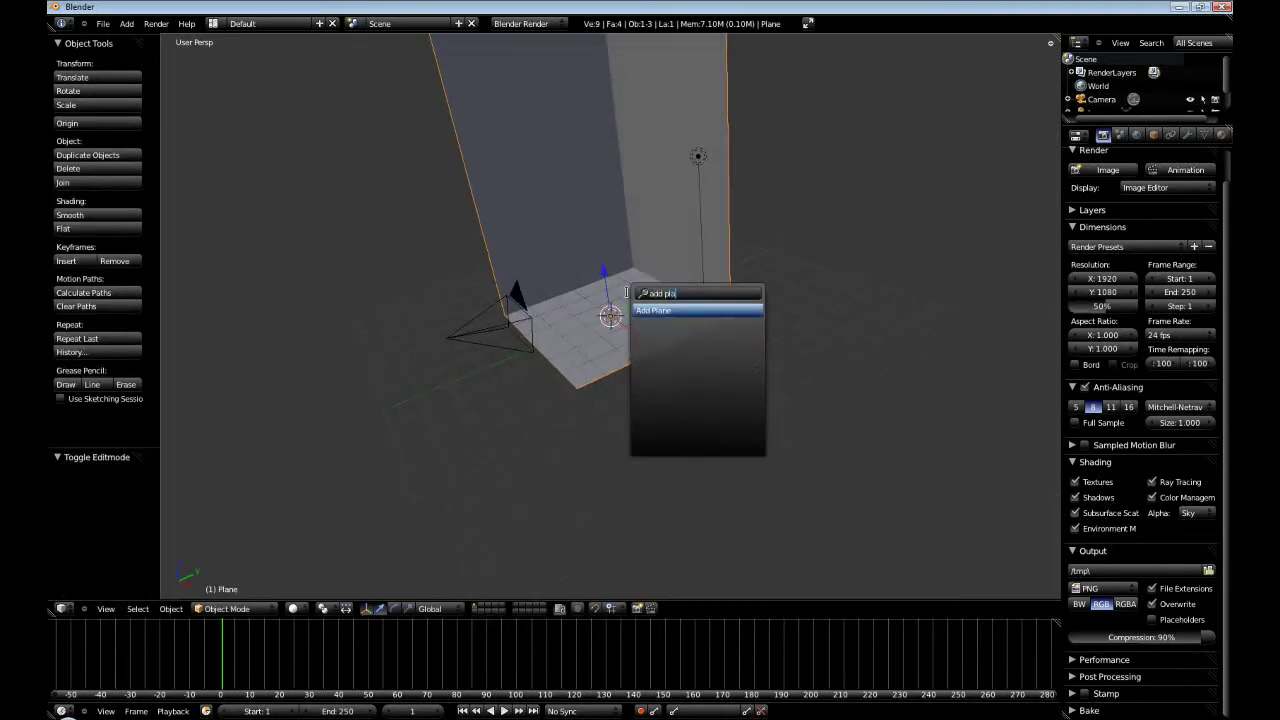
pyautogui.click(630, 305)
pyautogui.write('s3')
pyautogui.press('Return')
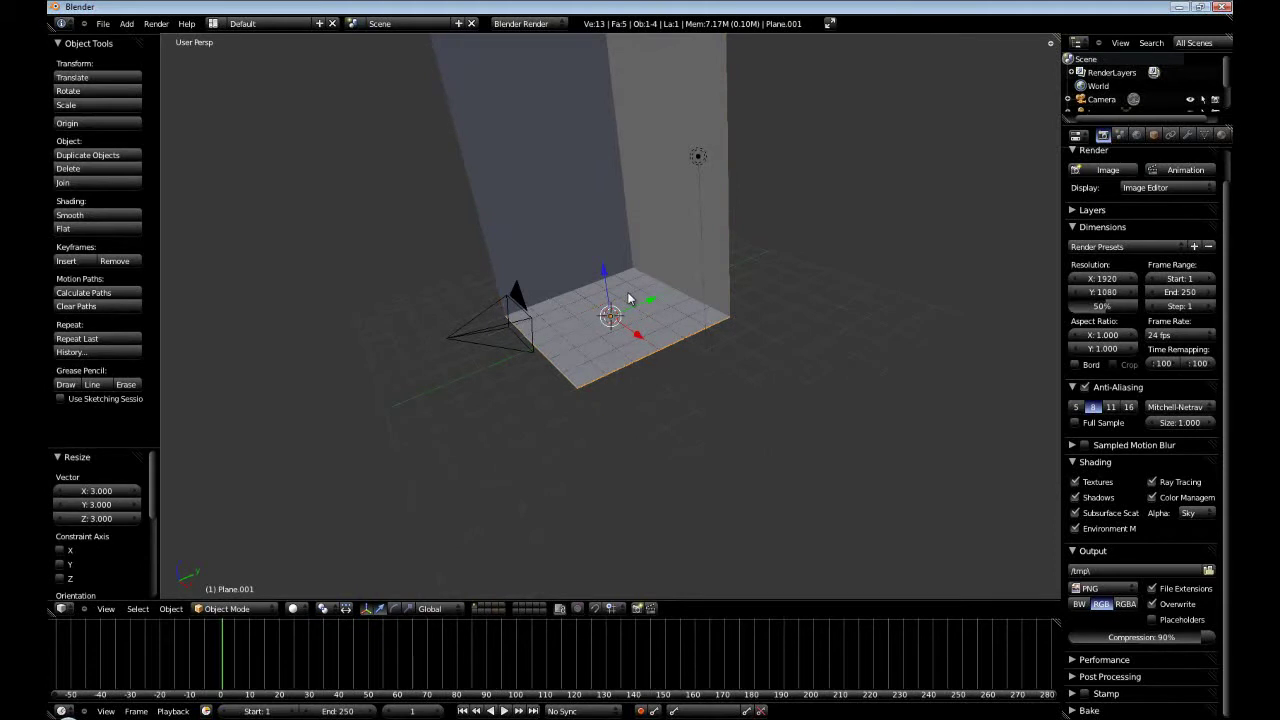
pyautogui.write('ry90')
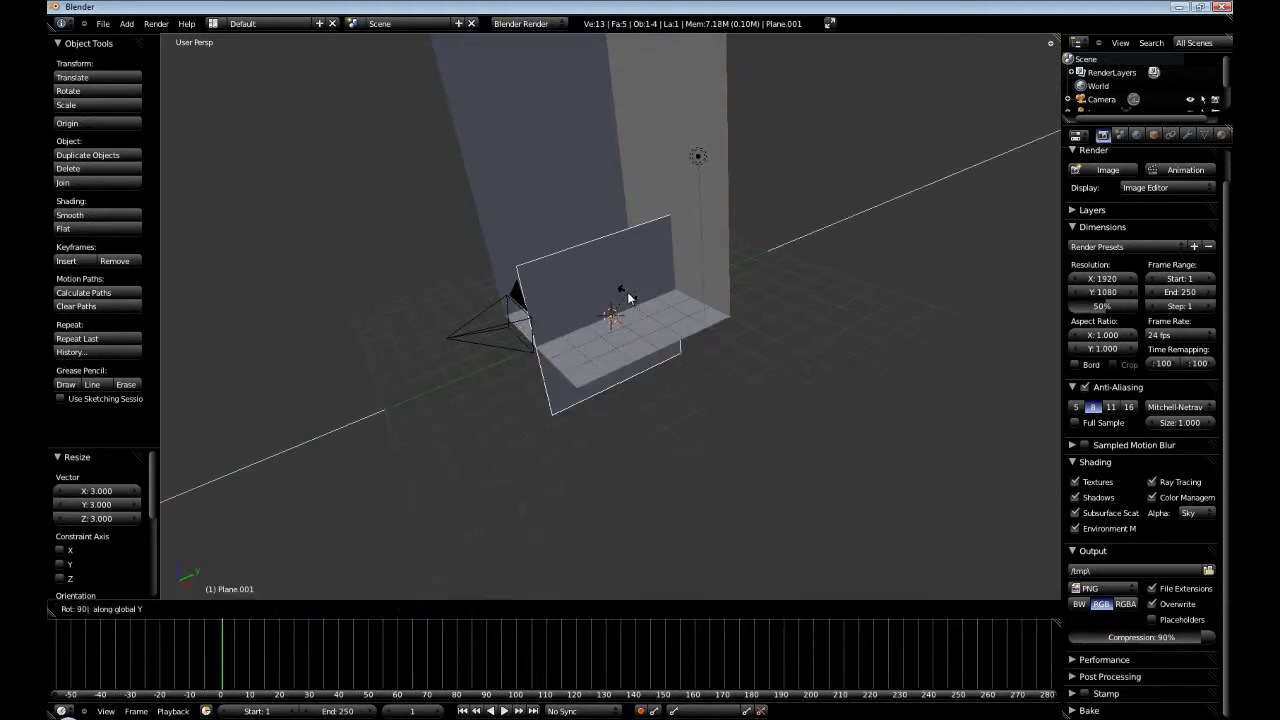
pyautogui.press('Return')
# Move the upright plane 3 units along X in front orthographic view.
pyautogui.moveTo(602, 369); pyautogui.dragTo(698, 308, button='middle')
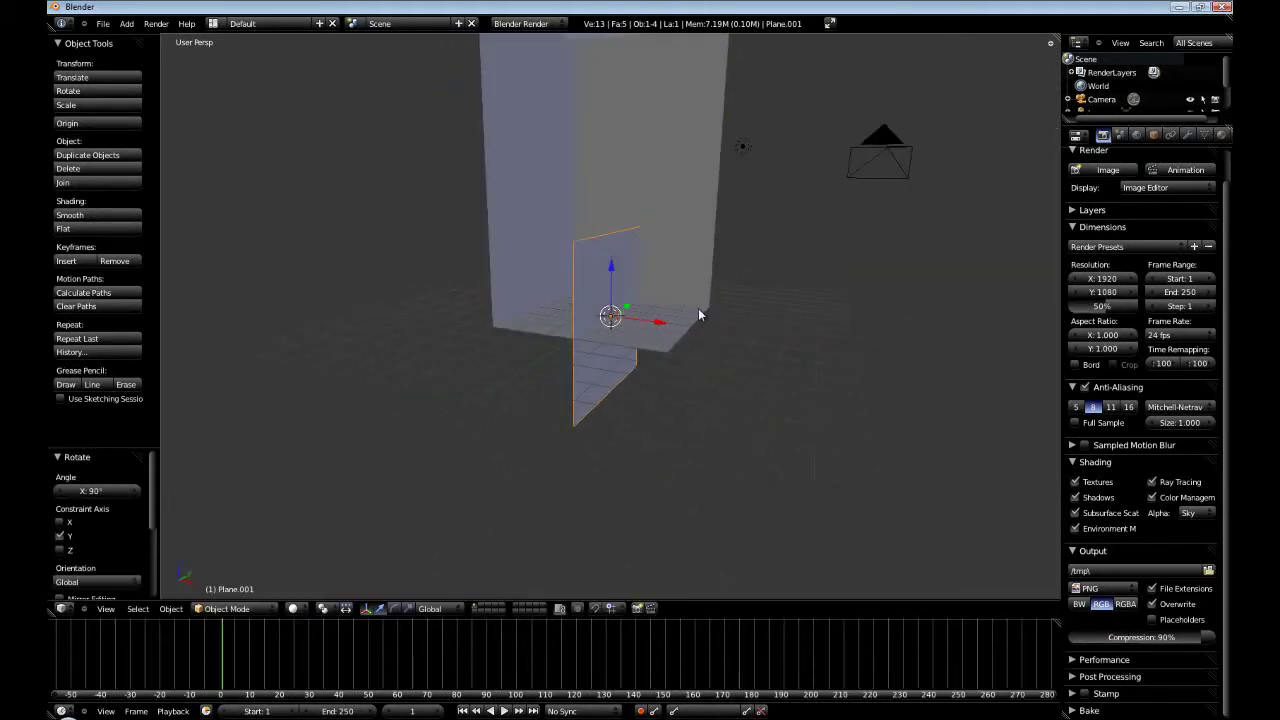
pyautogui.press('KP_1')
pyautogui.press('KP_5')
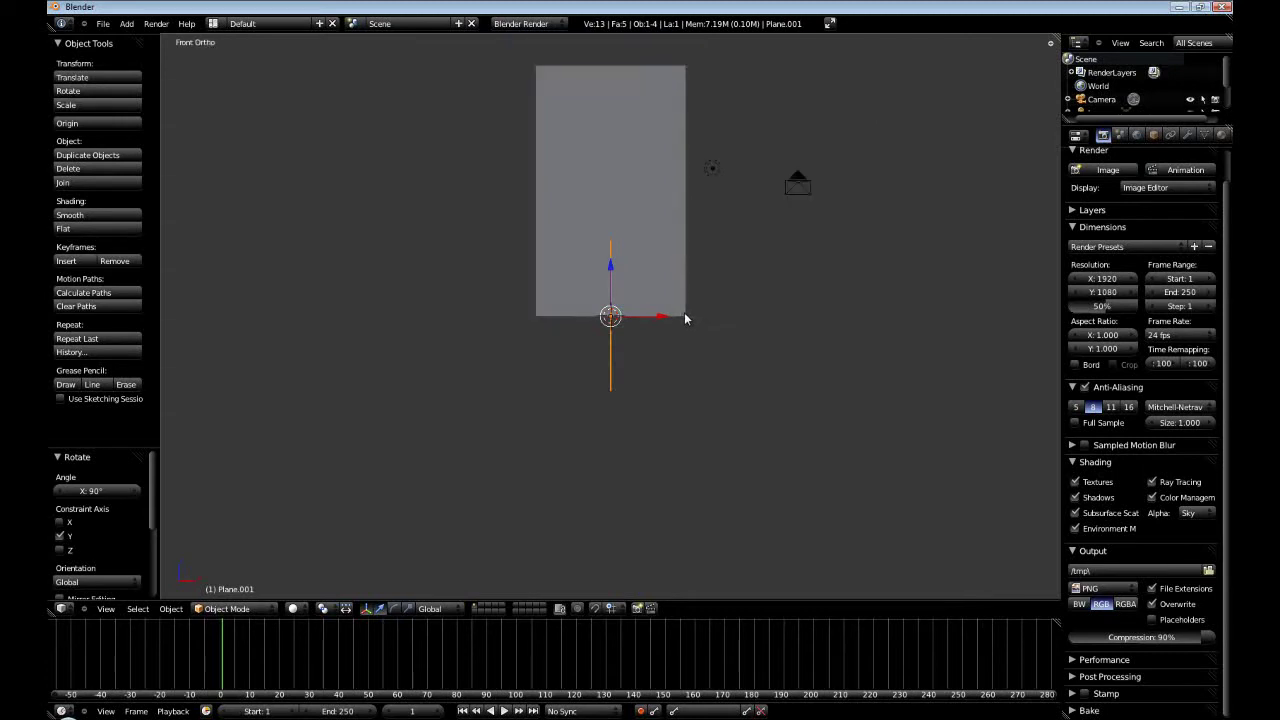
pyautogui.write('gx2')
pyautogui.press('BackSpace')
pyautogui.write('3.0000 (3.0000) global')
pyautogui.press('Return')
# Raise the side wall's mesh along Z and select all of its vertices.
pyautogui.moveTo(725, 314); pyautogui.dragTo(634, 313, button='middle')
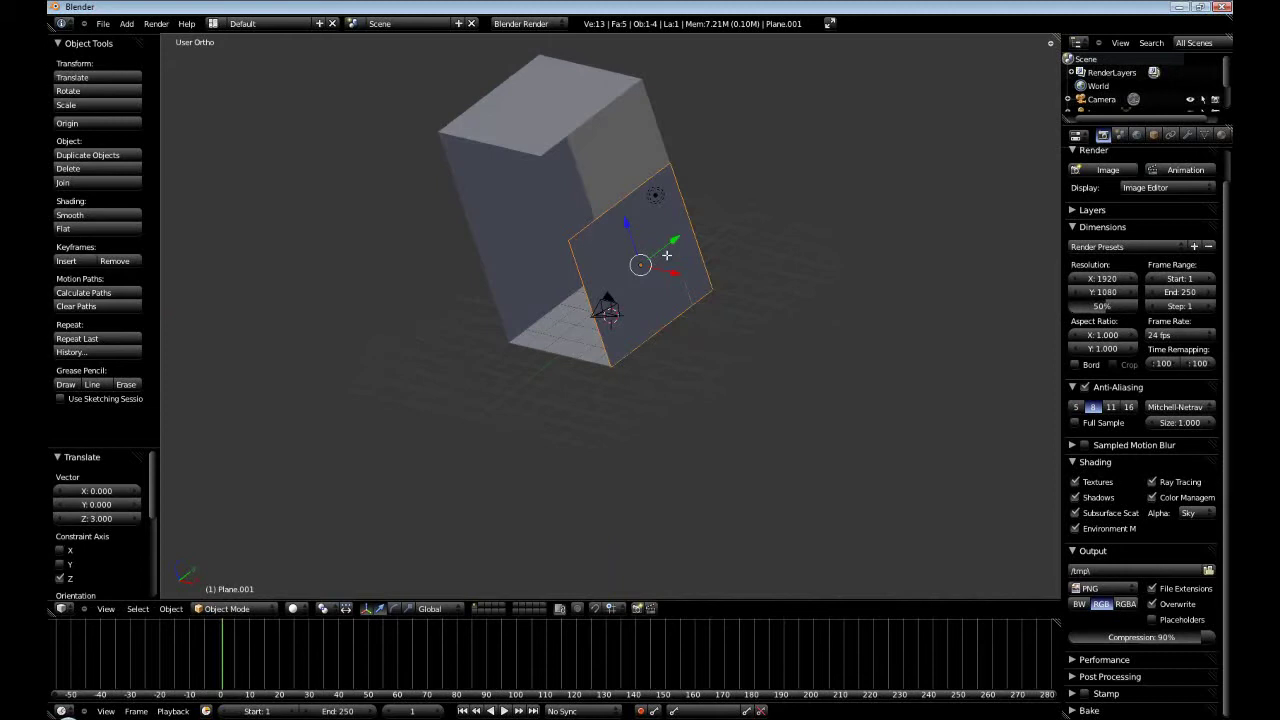
pyautogui.press('Tab')
pyautogui.press('g')
pyautogui.press('z')
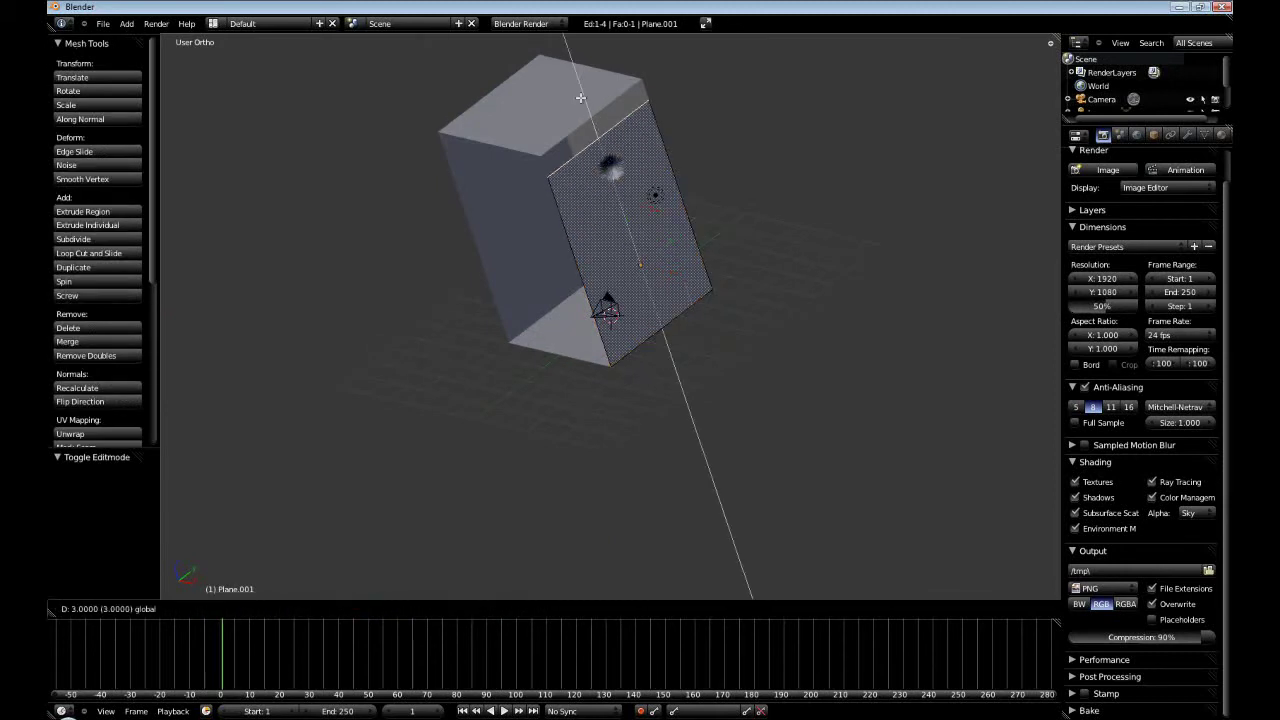
pyautogui.click(505, 264)
pyautogui.press('Tab')
pyautogui.press('Tab')
pyautogui.moveTo(505, 264); pyautogui.dragTo(475, 358, button='middle')
pyautogui.press('a')
pyautogui.press('w')
pyautogui.press('Escape')
# Subdivide the side wall into a 16×16 grid and view it from the right.
pyautogui.press('w')
pyautogui.click(675, 293)
pyautogui.press('w')
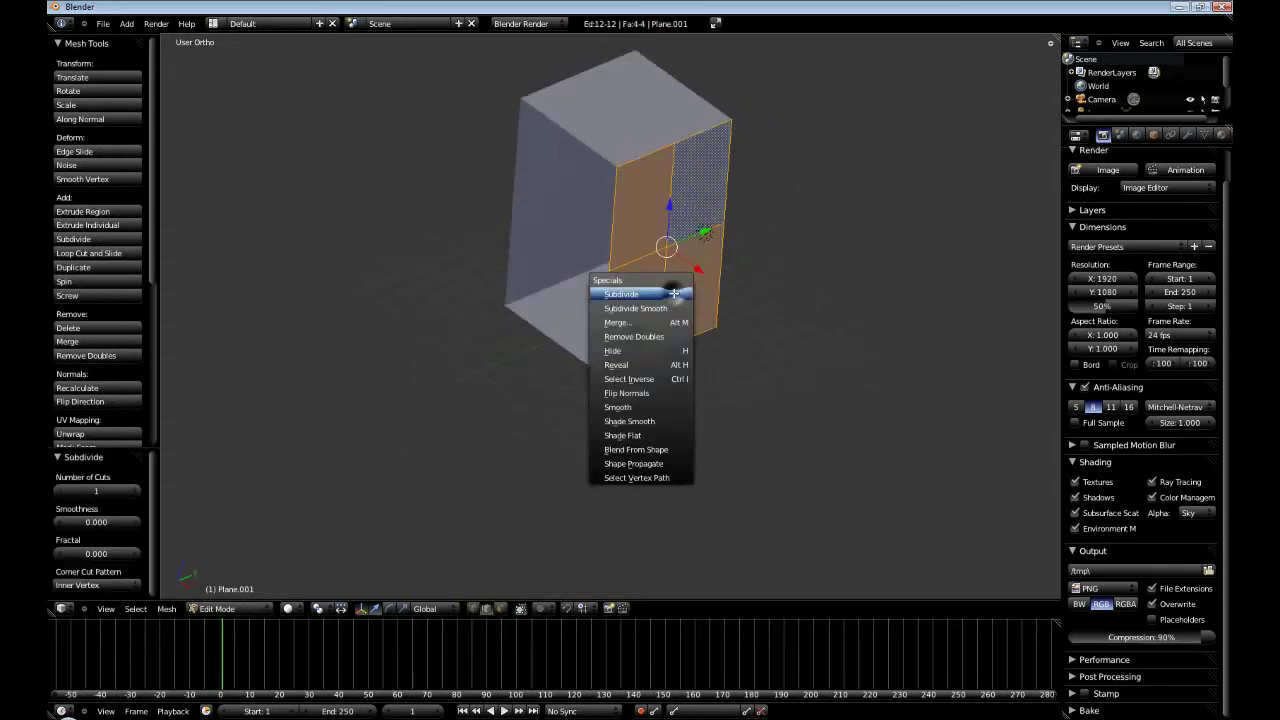
pyautogui.click(675, 293)
pyautogui.press('w')
pyautogui.click(675, 293)
pyautogui.press('w')
pyautogui.click(675, 293)
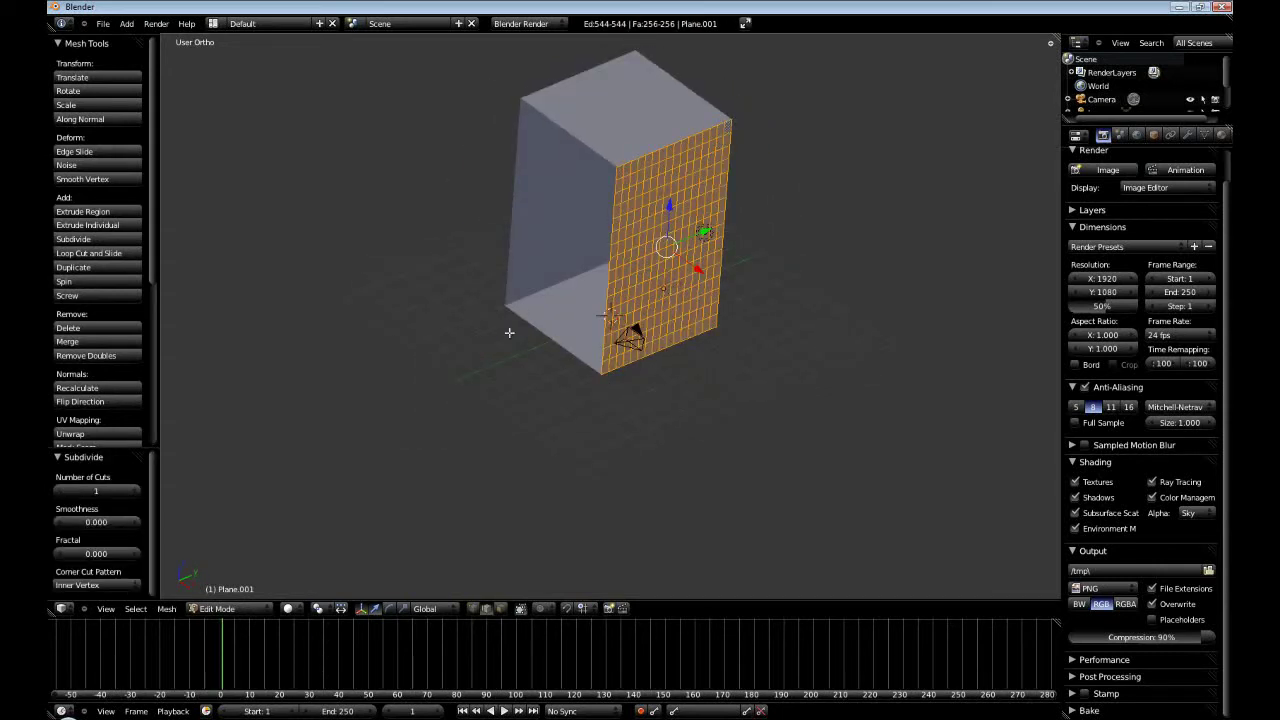
pyautogui.press('KP_3')
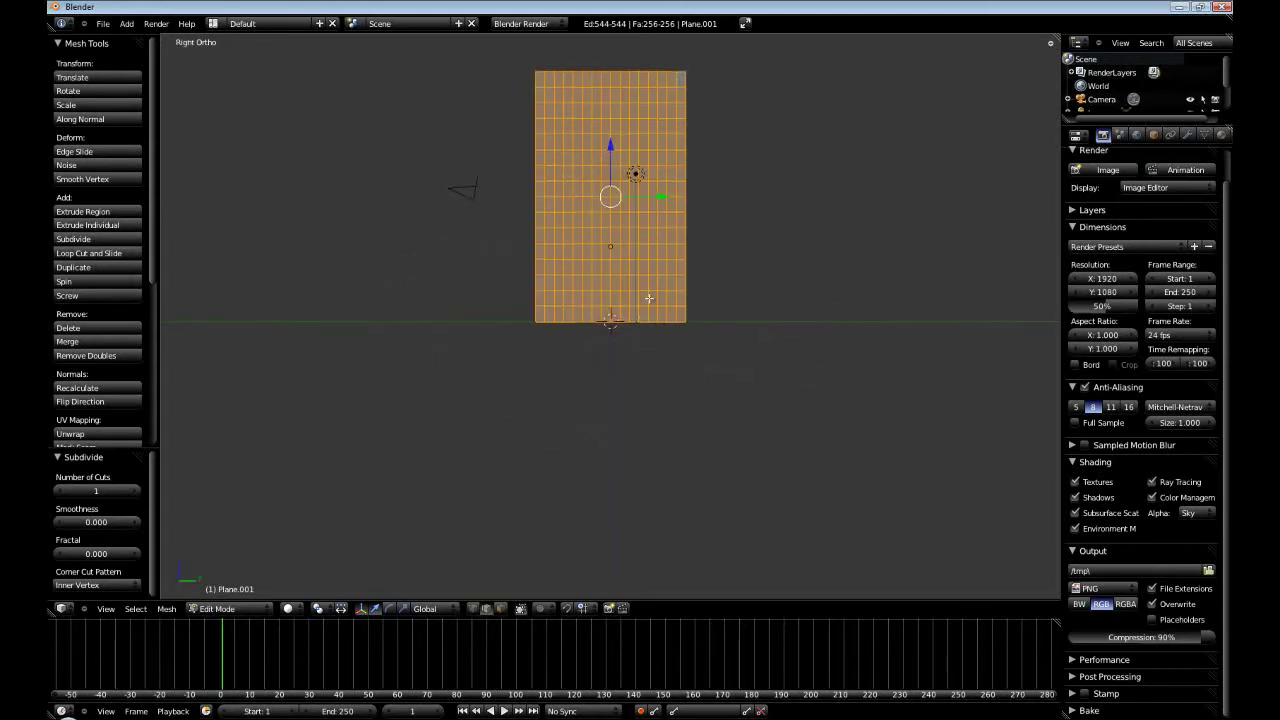
pyautogui.keyDown('shift'); pyautogui.moveTo(640, 305); pyautogui.dragTo(629, 452, button='middle'); pyautogui.keyUp('shift')
# Select 23 scattered faces across the subdivided wall in face mode.
pyautogui.click(498, 609)
pyautogui.press('a')
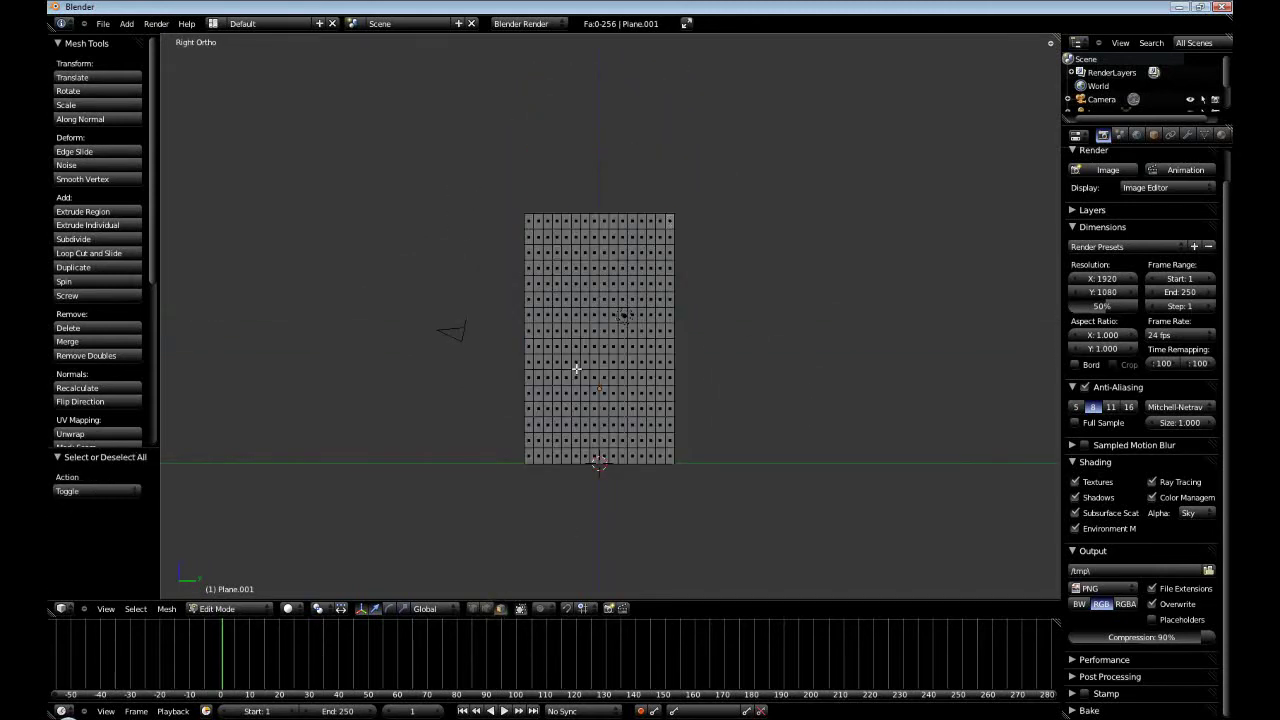
pyautogui.keyDown('shift'); pyautogui.rightClick(575, 362); pyautogui.keyUp('shift')
pyautogui.keyDown('shift'); pyautogui.rightClick(575, 268); pyautogui.keyUp('shift')
pyautogui.keyDown('shift'); pyautogui.rightClick(622, 268); pyautogui.keyUp('shift')
pyautogui.keyDown('shift'); pyautogui.rightClick(632, 362); pyautogui.keyUp('shift')
pyautogui.keyDown('shift'); pyautogui.rightClick(632, 393); pyautogui.keyUp('shift')
pyautogui.keyDown('shift'); pyautogui.rightClick(613, 330); pyautogui.keyUp('shift')
pyautogui.keyDown('shift'); pyautogui.rightClick(566, 315); pyautogui.keyUp('shift')
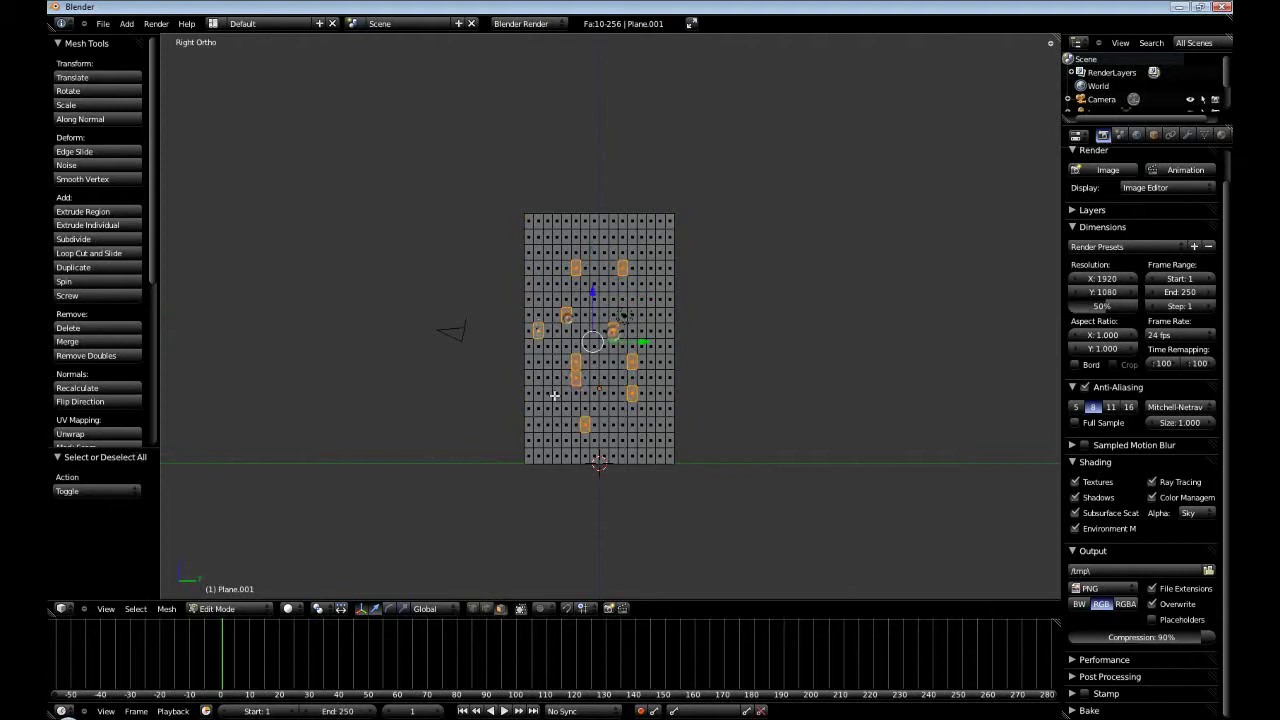
pyautogui.keyDown('shift'); pyautogui.rightClick(566, 393); pyautogui.keyUp('shift')
pyautogui.keyDown('shift'); pyautogui.rightClick(538, 330); pyautogui.keyUp('shift')
pyautogui.keyDown('shift'); pyautogui.rightClick(585, 424); pyautogui.keyUp('shift')
pyautogui.keyDown('shift'); pyautogui.rightClick(651, 393); pyautogui.keyUp('shift')
pyautogui.keyDown('shift'); pyautogui.rightClick(661, 298); pyautogui.keyUp('shift')
pyautogui.keyDown('shift'); pyautogui.rightClick(594, 236); pyautogui.keyUp('shift')
pyautogui.keyDown('shift'); pyautogui.rightClick(594, 251); pyautogui.keyUp('shift')
pyautogui.keyDown('shift'); pyautogui.rightClick(594, 331); pyautogui.keyUp('shift')
pyautogui.keyDown('shift'); pyautogui.rightClick(641, 268); pyautogui.keyUp('shift')
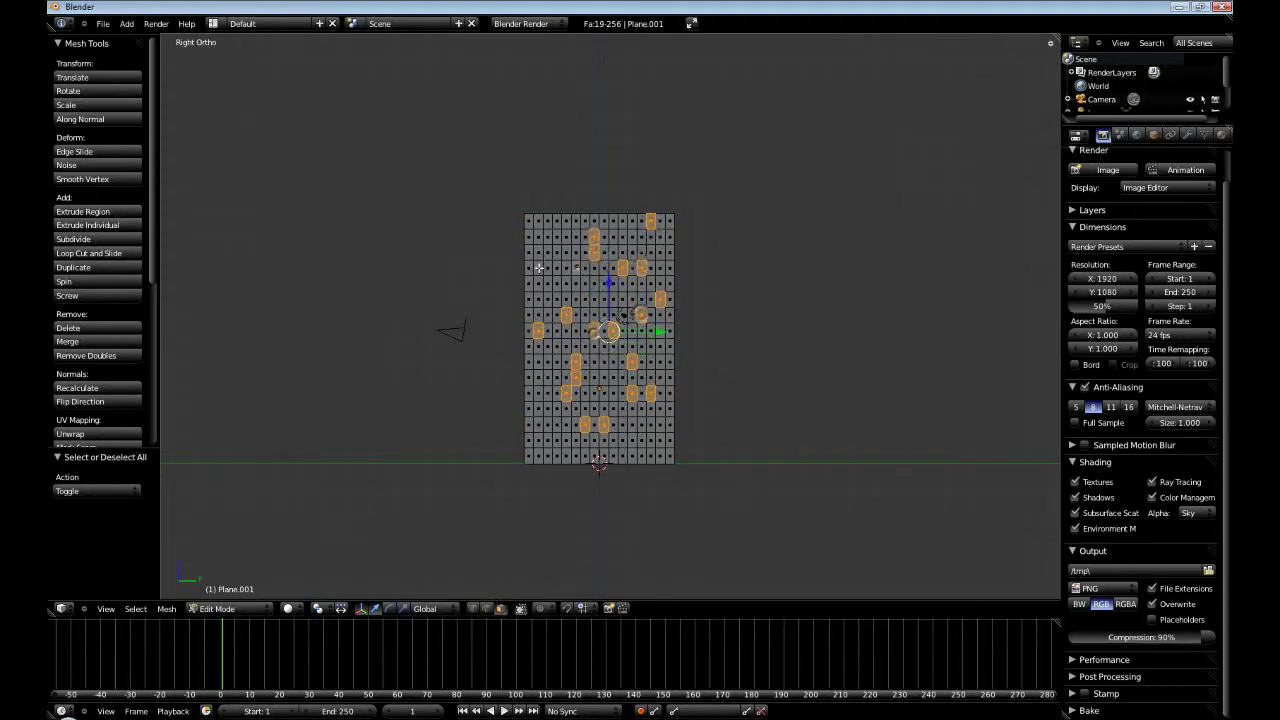
pyautogui.keyDown('shift'); pyautogui.rightClick(538, 268); pyautogui.keyUp('shift')
pyautogui.keyDown('shift'); pyautogui.rightClick(568, 268); pyautogui.keyUp('shift')
pyautogui.keyDown('shift'); pyautogui.rightClick(641, 314); pyautogui.keyUp('shift')
pyautogui.keyDown('shift'); pyautogui.rightClick(604, 299); pyautogui.keyUp('shift')
pyautogui.keyDown('shift'); pyautogui.rightClick(575, 315); pyautogui.keyUp('shift')
pyautogui.keyDown('shift'); pyautogui.rightClick(576, 268); pyautogui.keyUp('shift')
pyautogui.keyDown('shift'); pyautogui.rightClick(547, 348); pyautogui.keyUp('shift')
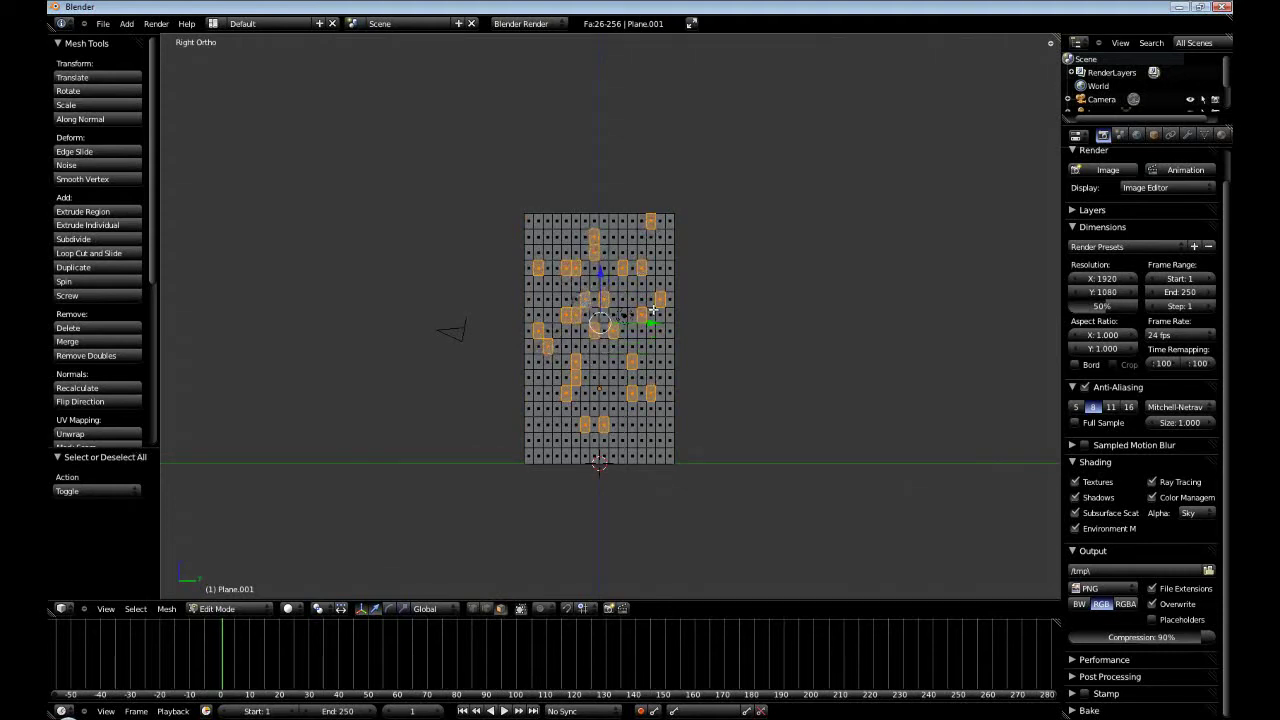
# Delete the selected faces to punch holes, then return to Object Mode.
pyautogui.press('x')
pyautogui.click(637, 342)
pyautogui.moveTo(634, 343); pyautogui.dragTo(804, 378, button='middle')
pyautogui.moveTo(626, 418); pyautogui.dragTo(516, 420, button='middle')
pyautogui.press('Tab')
pyautogui.moveTo(586, 371); pyautogui.dragTo(733, 354, button='middle')
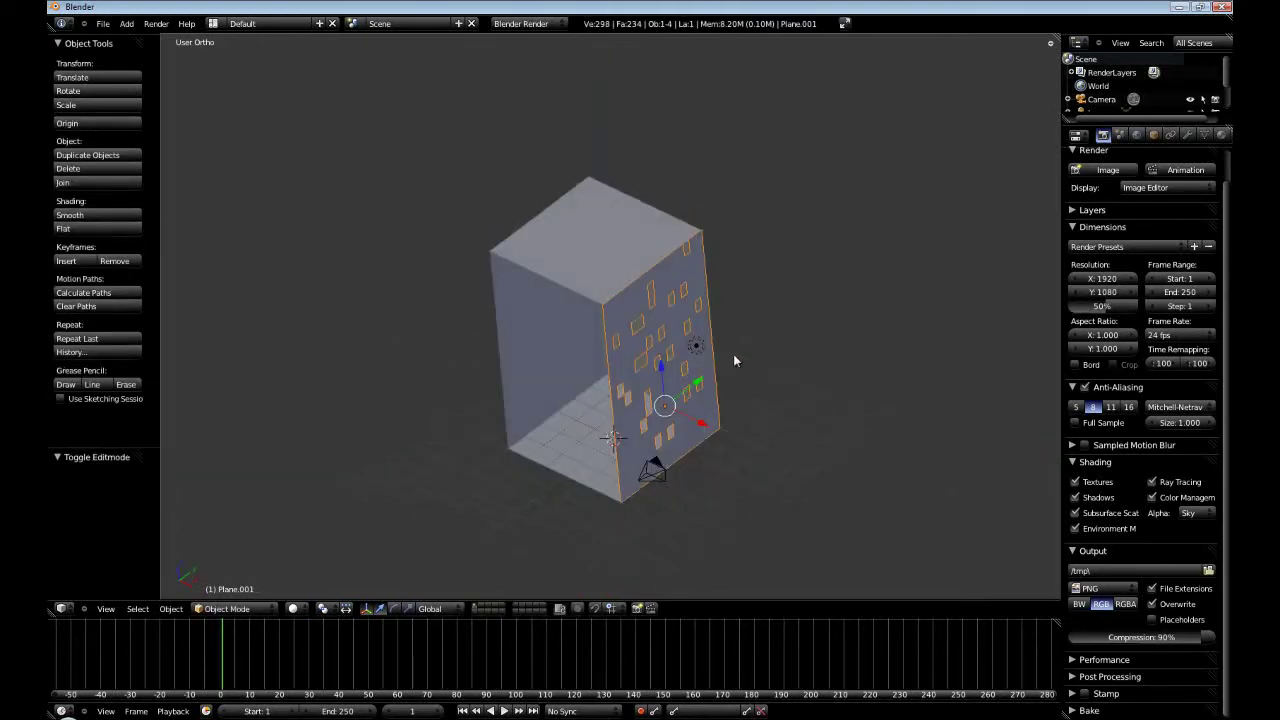
# Make the lamp a Spot lamp with Show Cone enabled.
pyautogui.rightClick(696, 346)
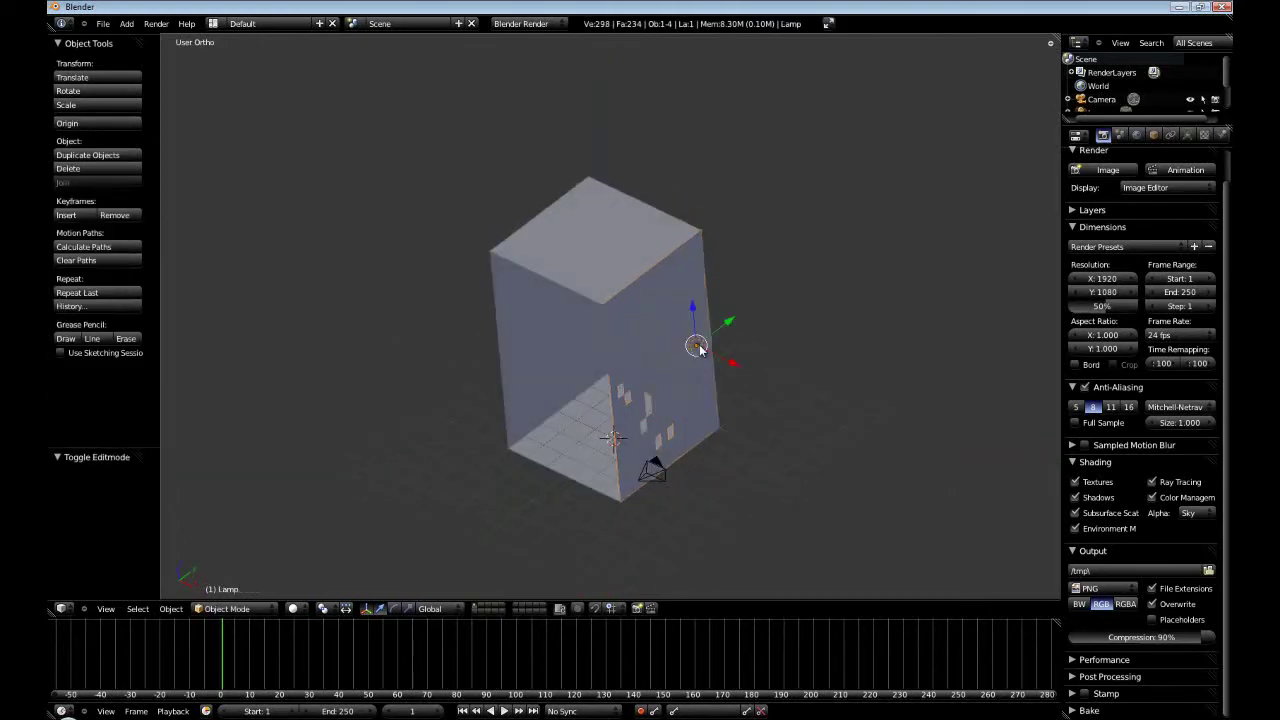
pyautogui.click(1188, 135)
pyautogui.click(1140, 340)
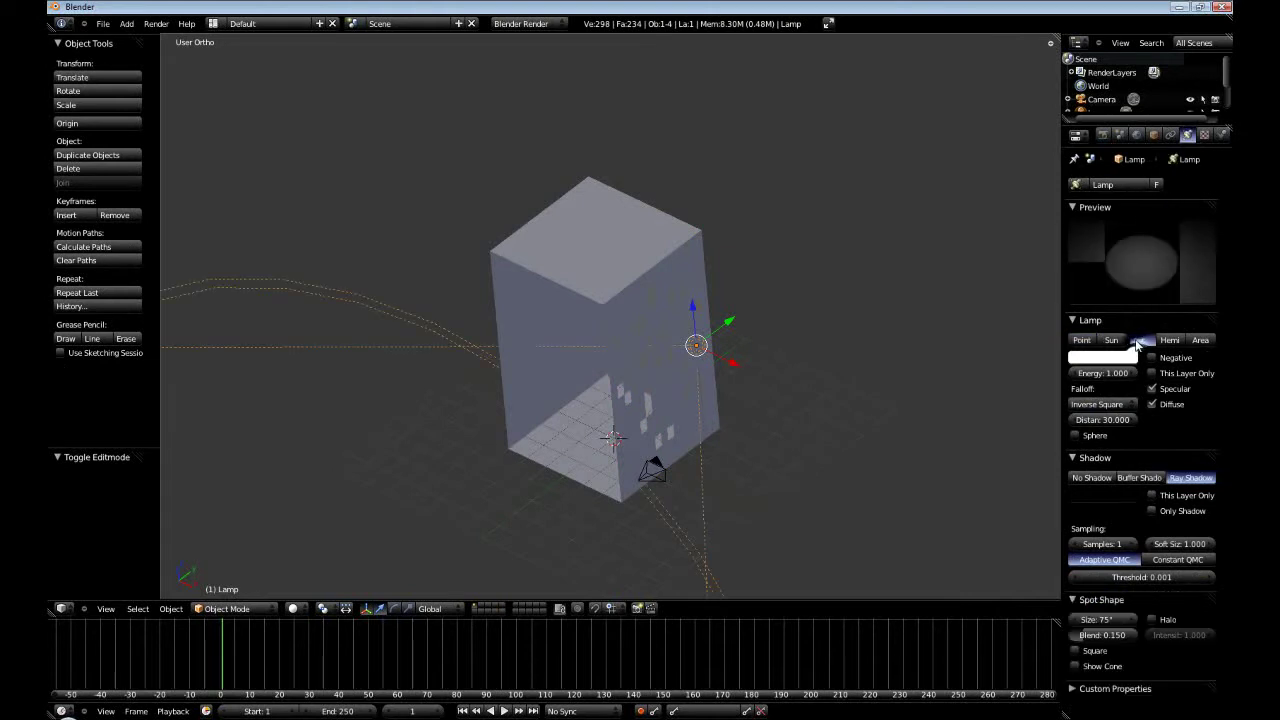
pyautogui.moveTo(757, 451); pyautogui.dragTo(866, 385, button='middle')
pyautogui.press('KP_1')
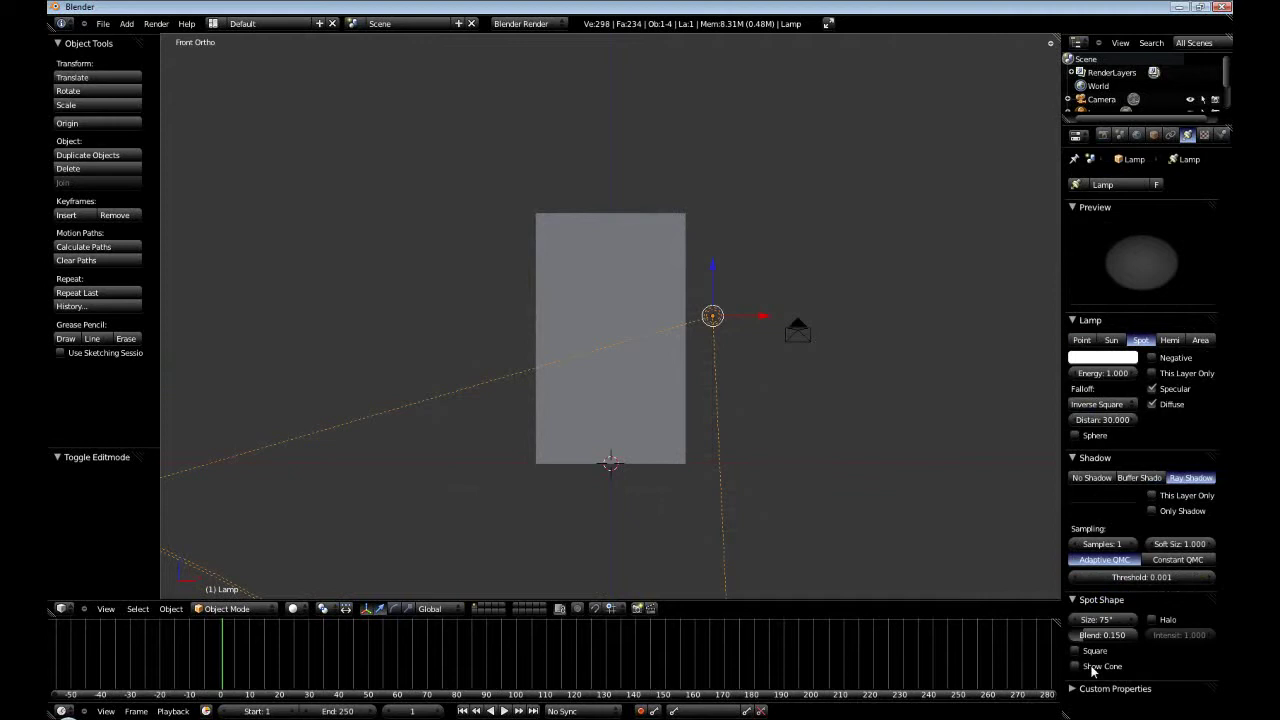
pyautogui.click(1076, 666)
# Move the spotlight higher above the room beside the perforated wall.
pyautogui.press('g')
pyautogui.click(767, 180)
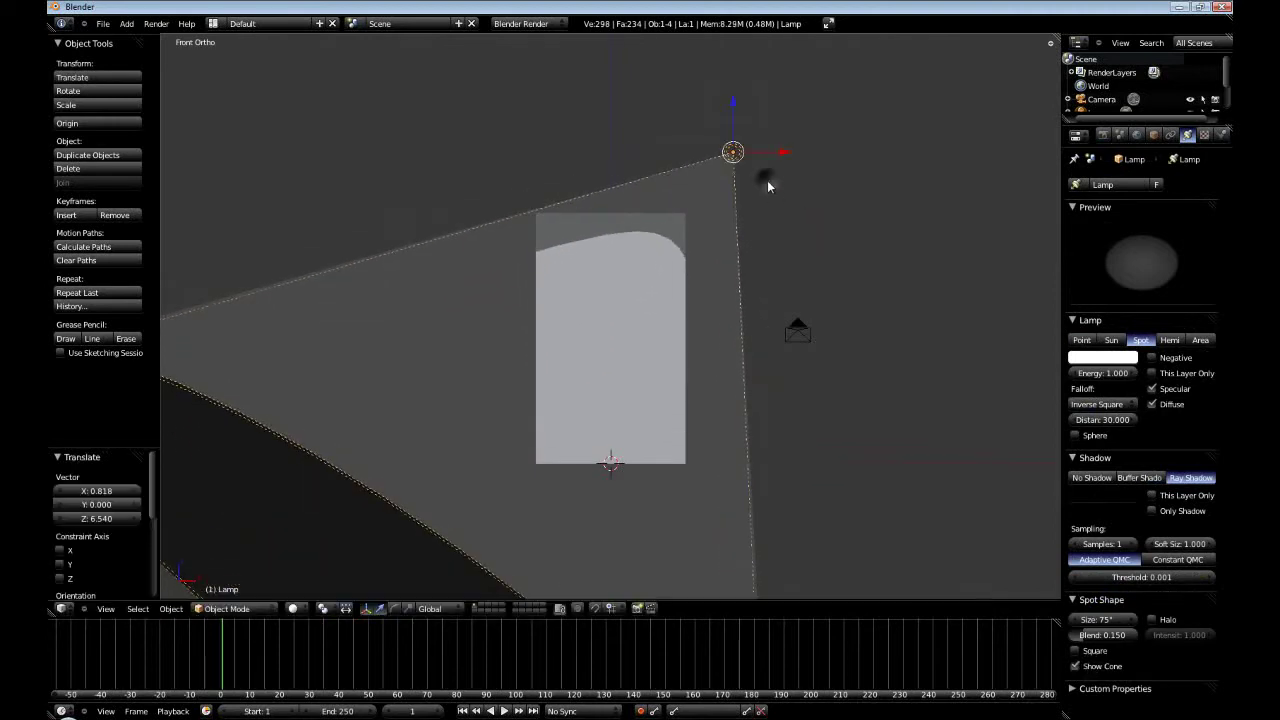
pyautogui.moveTo(767, 180)
pyautogui.mouseDown(button='middle')
pyautogui.moveTo(680, 322)
pyautogui.moveTo(614, 355)
pyautogui.moveTo(786, 194)
pyautogui.mouseUp(button='middle')
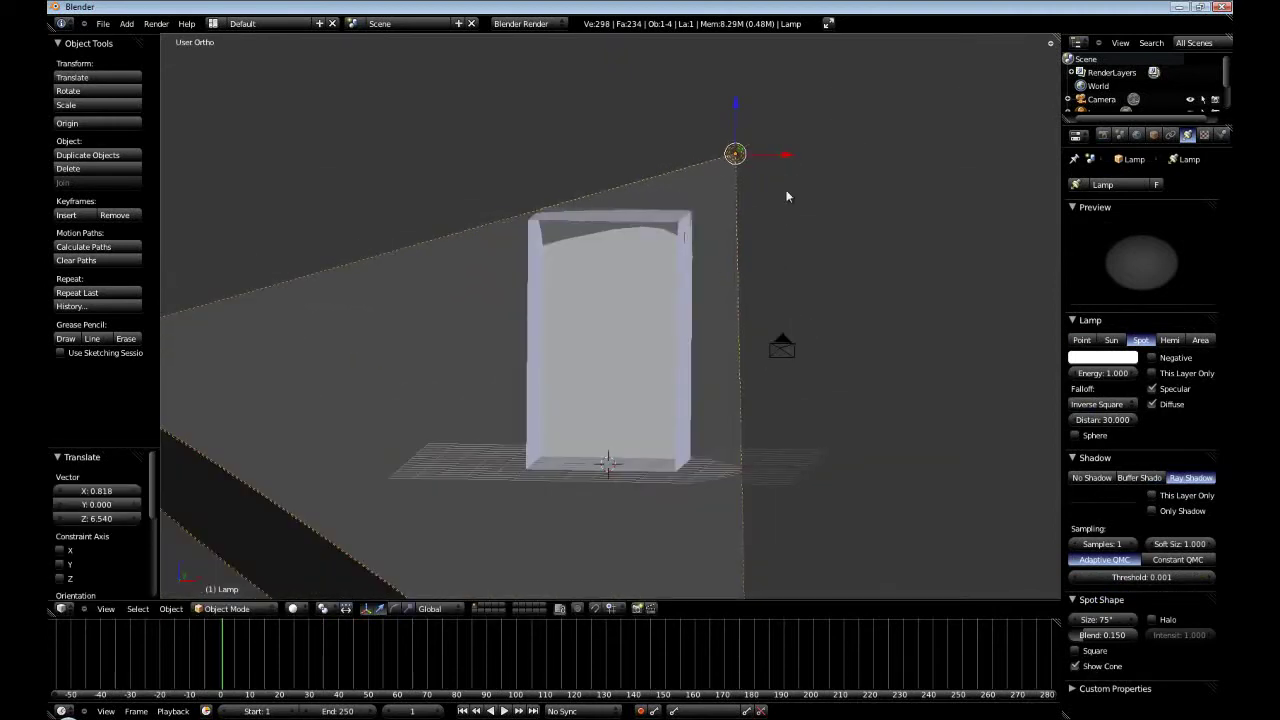
pyautogui.press('g')
pyautogui.click(814, 172)
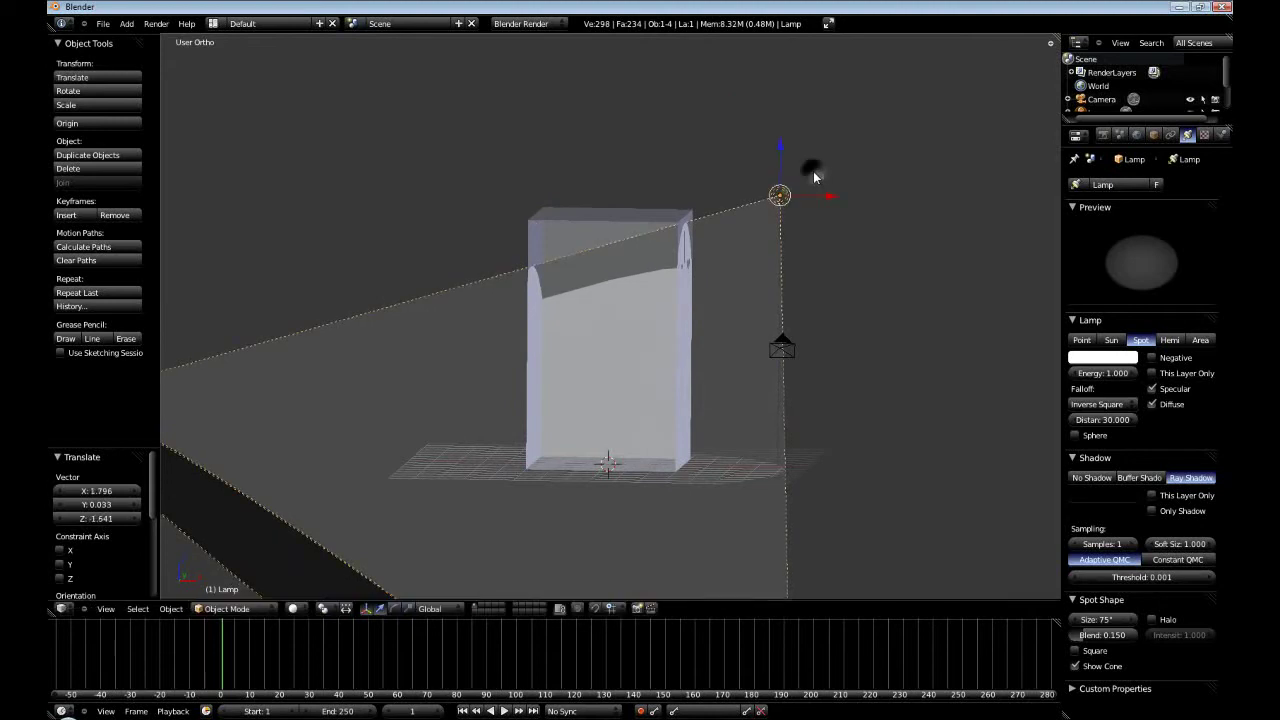
pyautogui.press('KP_1')
pyautogui.press('g')
pyautogui.click(825, 165)
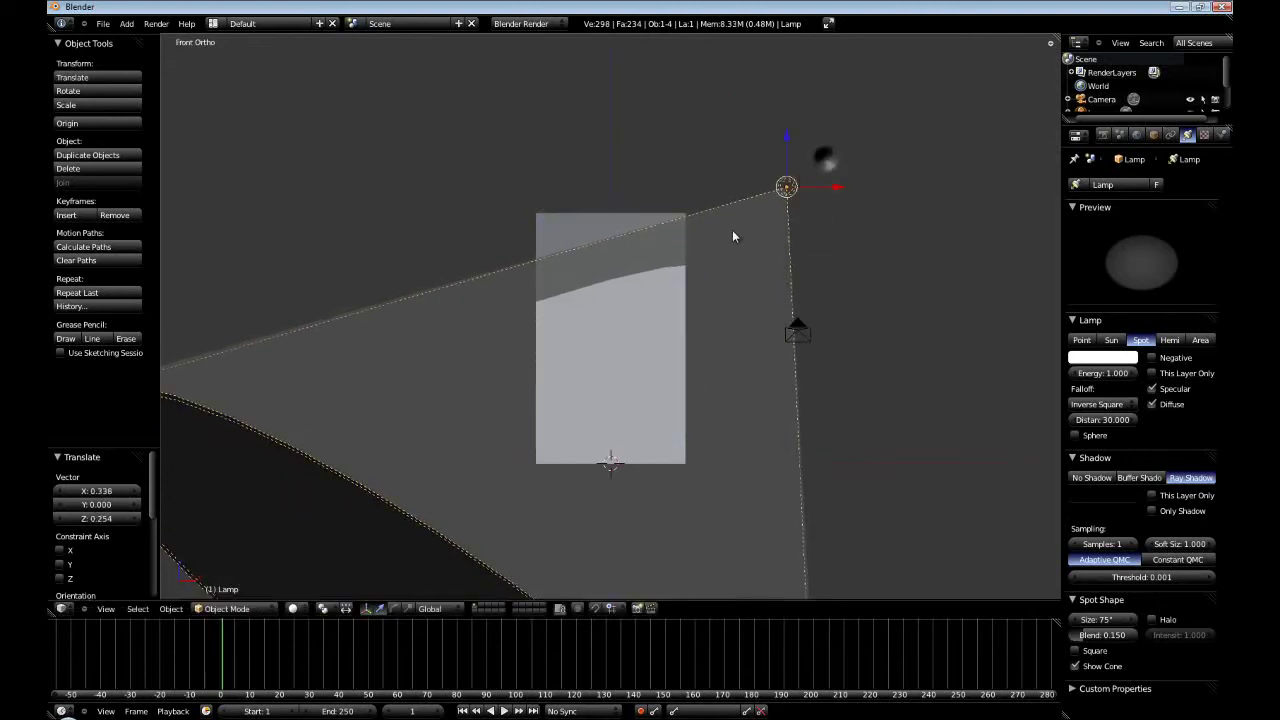
pyautogui.moveTo(734, 234); pyautogui.dragTo(691, 371, button='middle')
pyautogui.rightClick(705, 420)
# Move the camera in top view and check the framing through the camera.
pyautogui.press('KP_7')
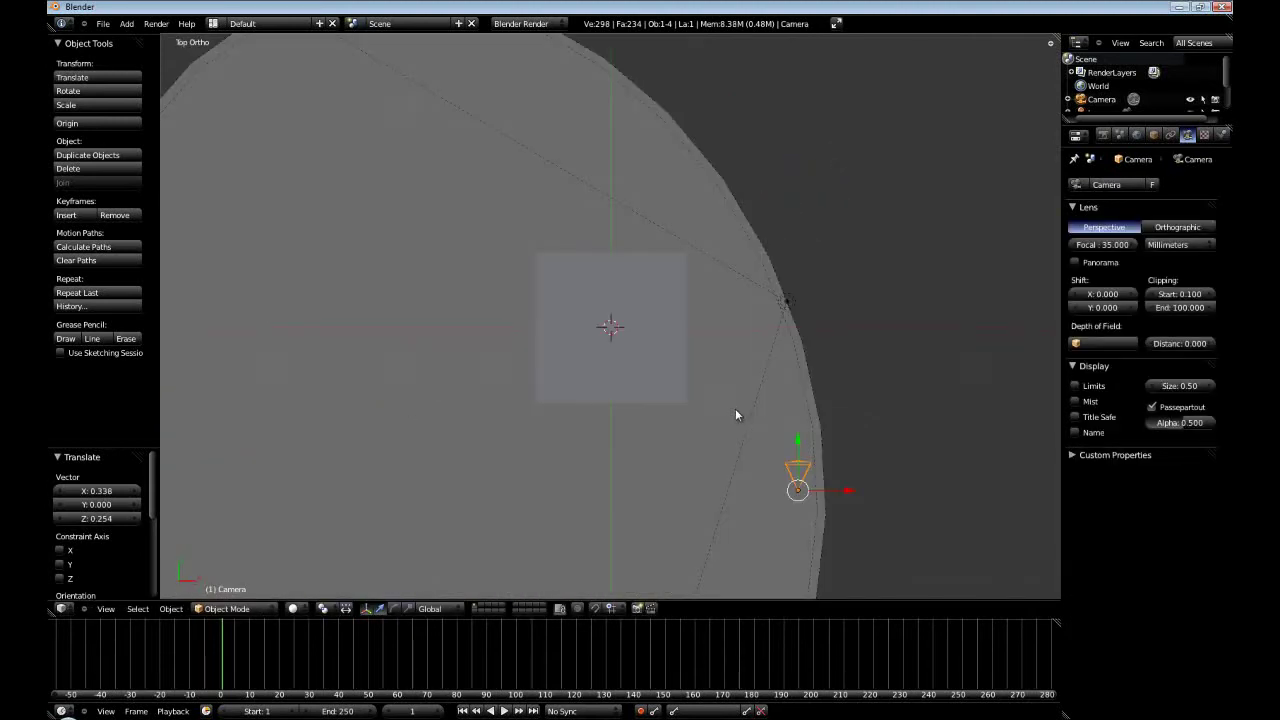
pyautogui.press('g')
pyautogui.click(706, 446)
pyautogui.press('KP_0')
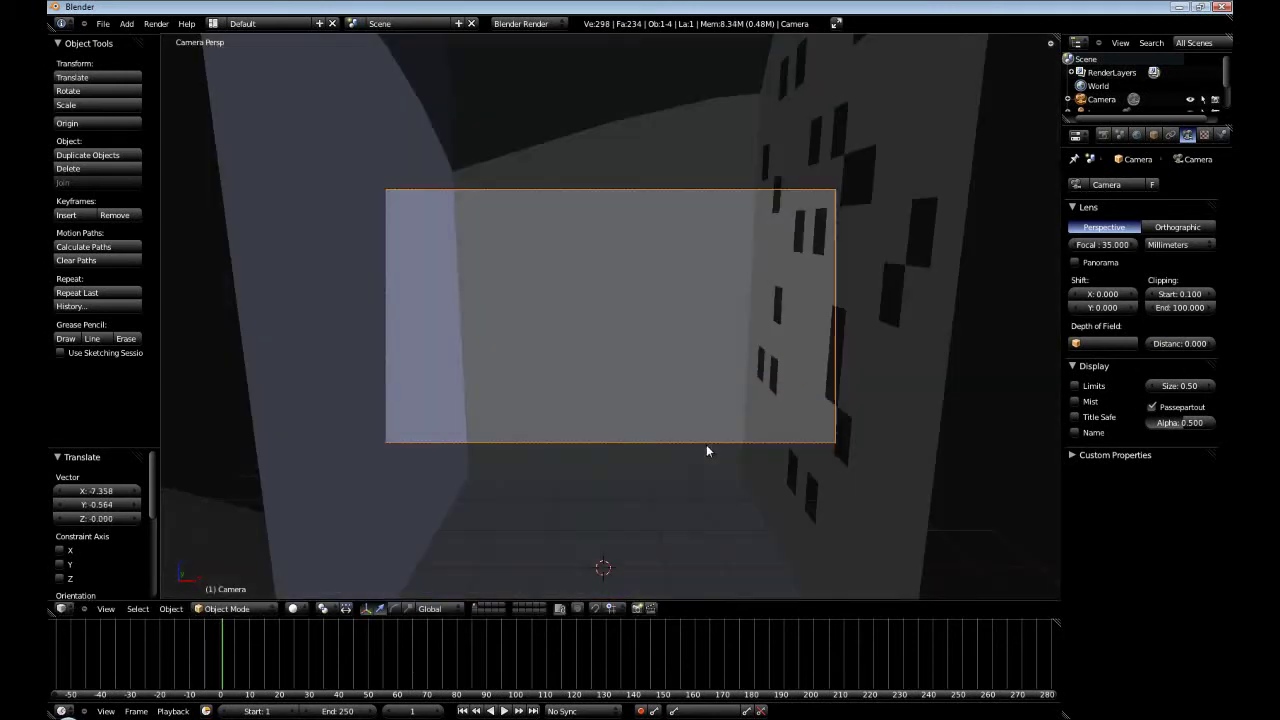
pyautogui.press('g')
pyautogui.click(708, 474)
# Slide the camera along global Y to -3.490 to frame the room.
pyautogui.press('g')
pyautogui.press('y')
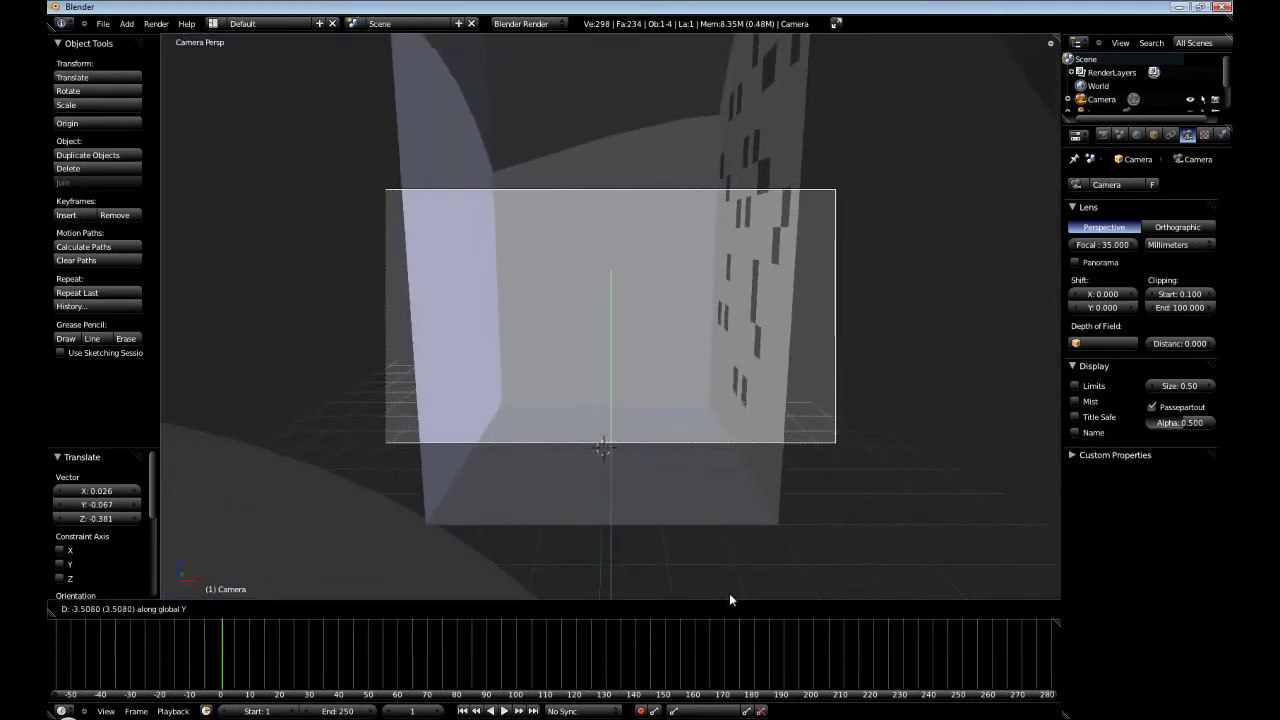
pyautogui.click(729, 593)
pyautogui.press('g')
pyautogui.press('y')
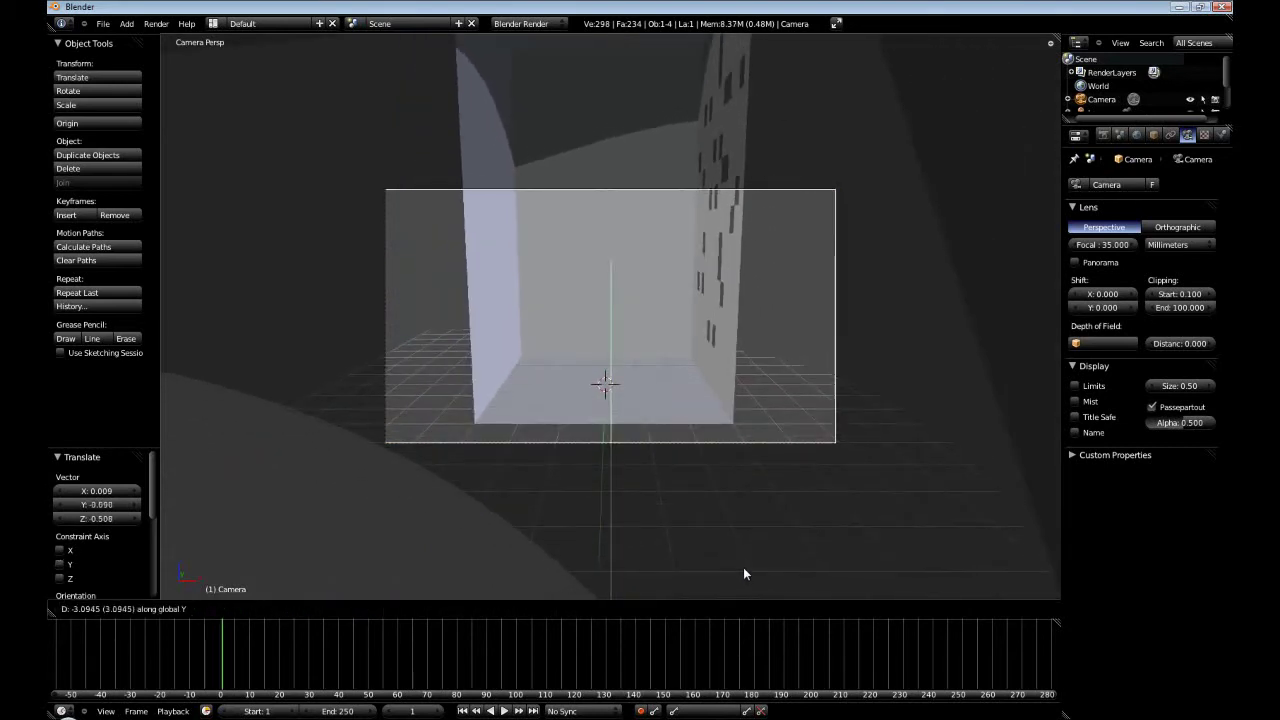
pyautogui.click(758, 595)
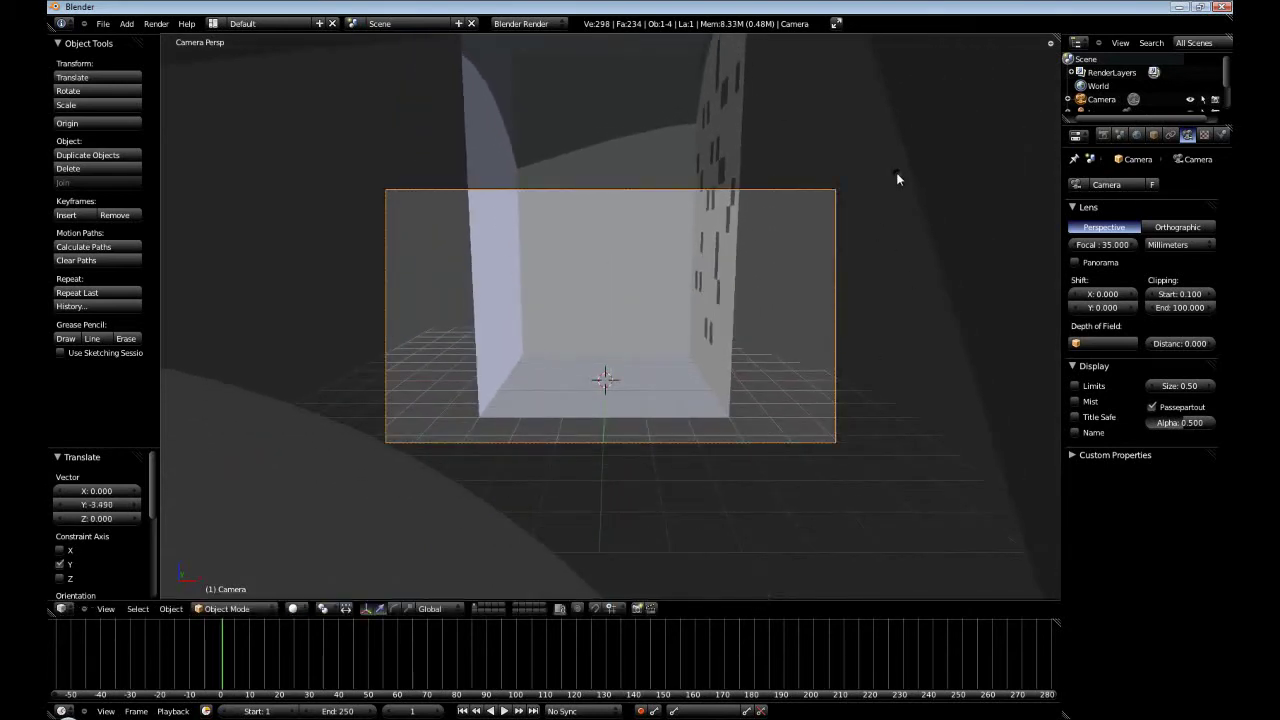
pyautogui.rightClick(853, 125)
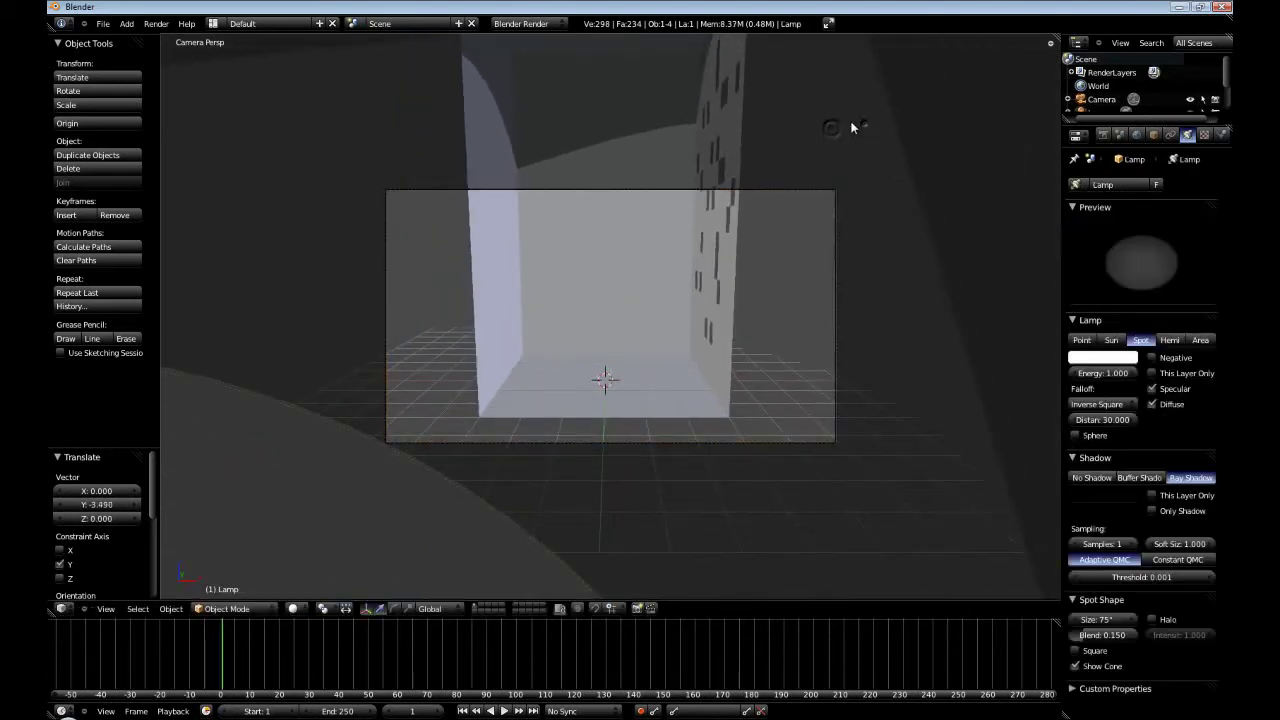
# Replace the spotlight's cone display with a Halo and render an F12 test image.
pyautogui.click(1075, 666)
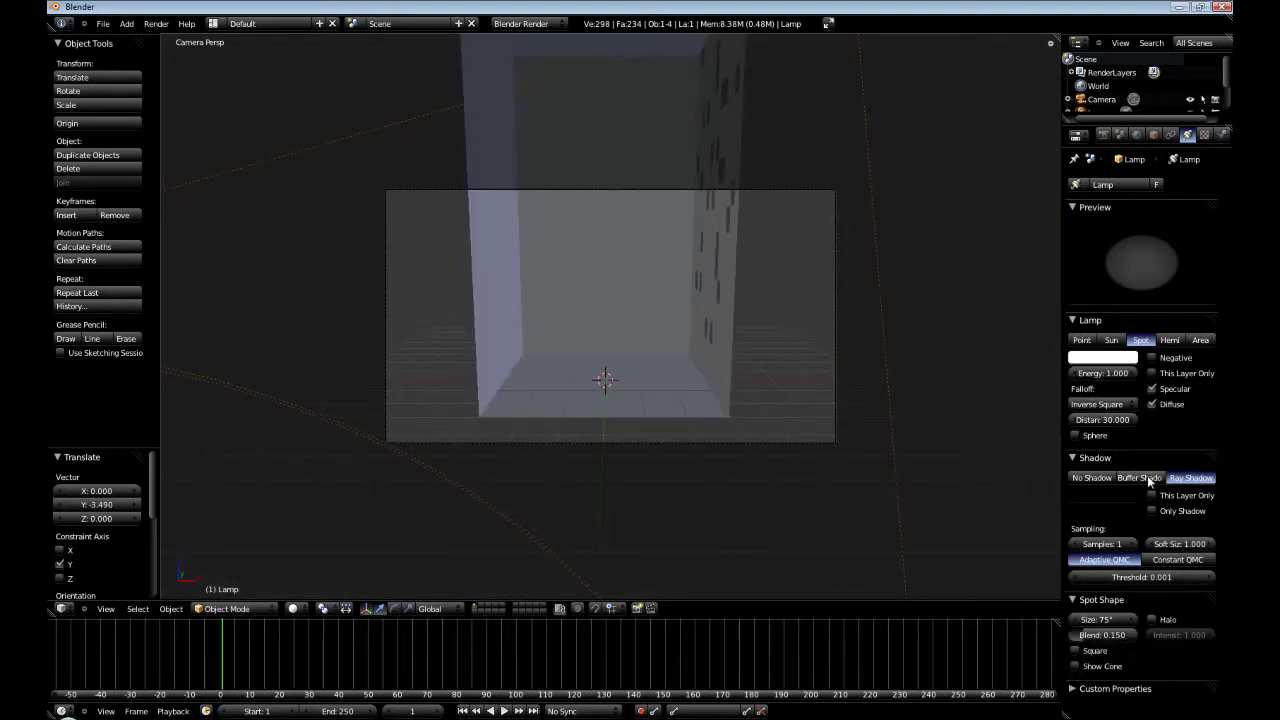
pyautogui.click(1152, 619)
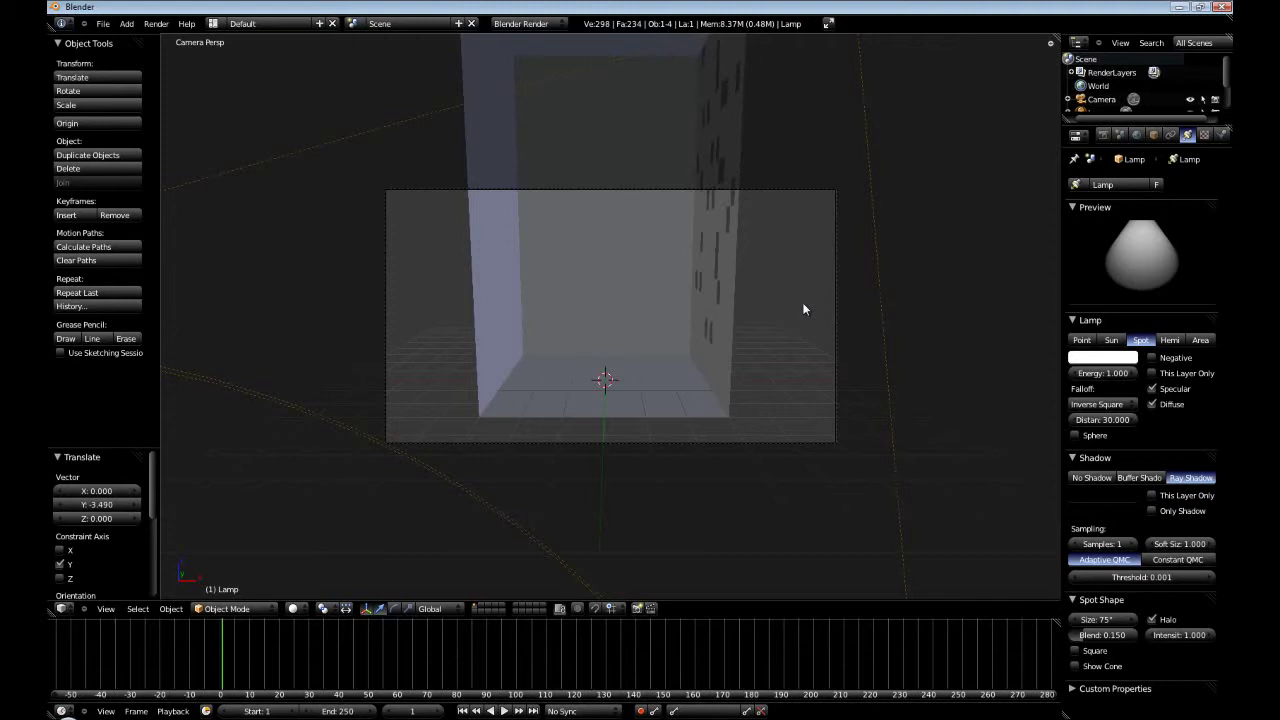
pyautogui.press('F12')
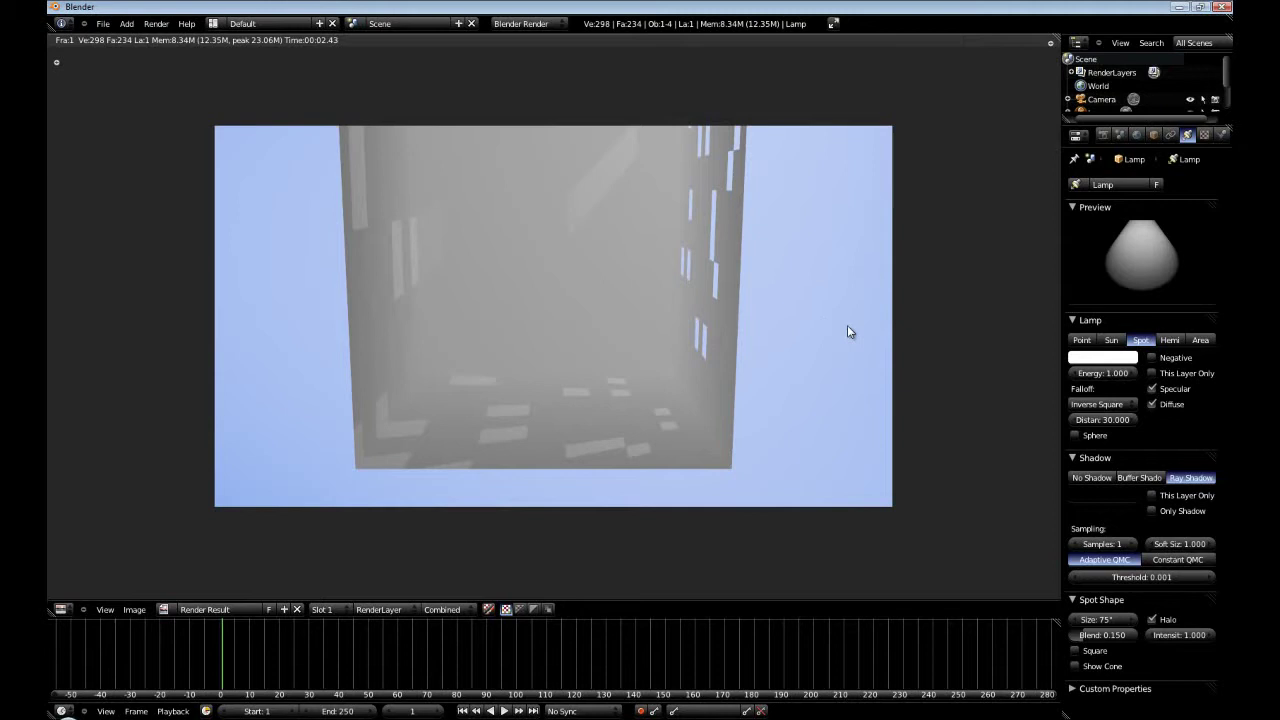
pyautogui.press('Escape')
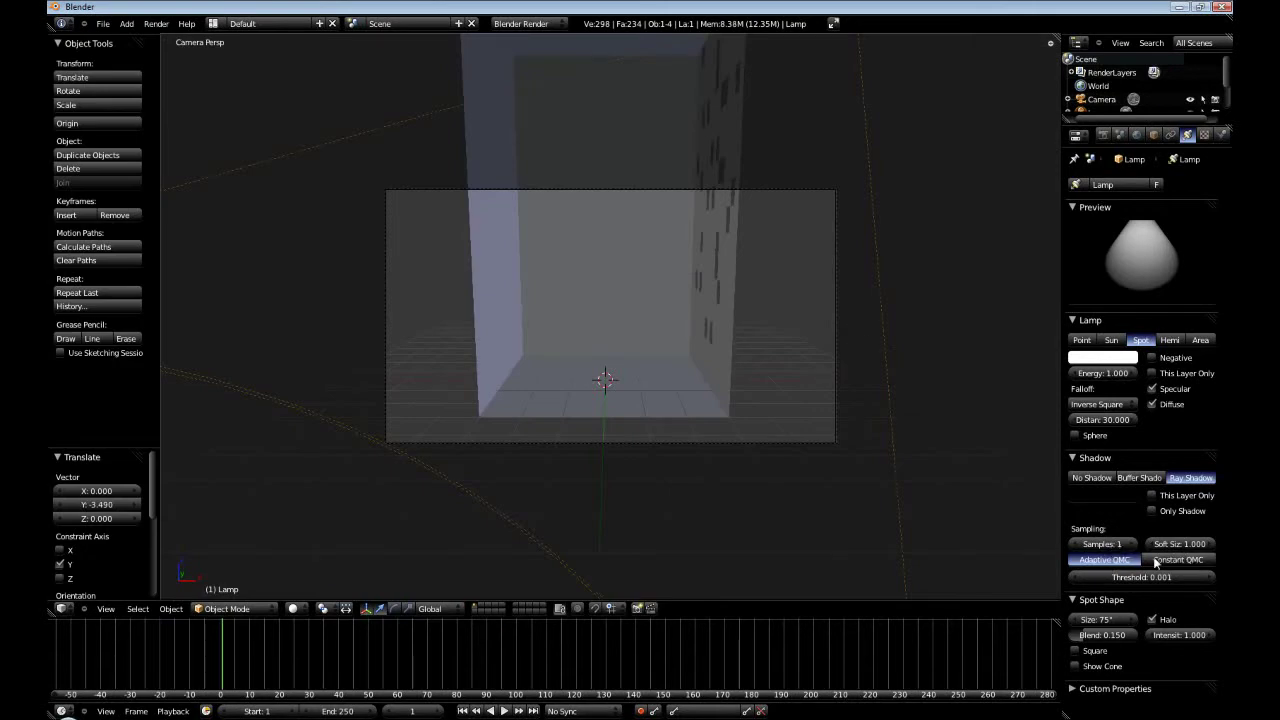
# Enable Buffer Shadow on the spotlight and lower its halo step from 2 to 1.
pyautogui.click(1145, 478)
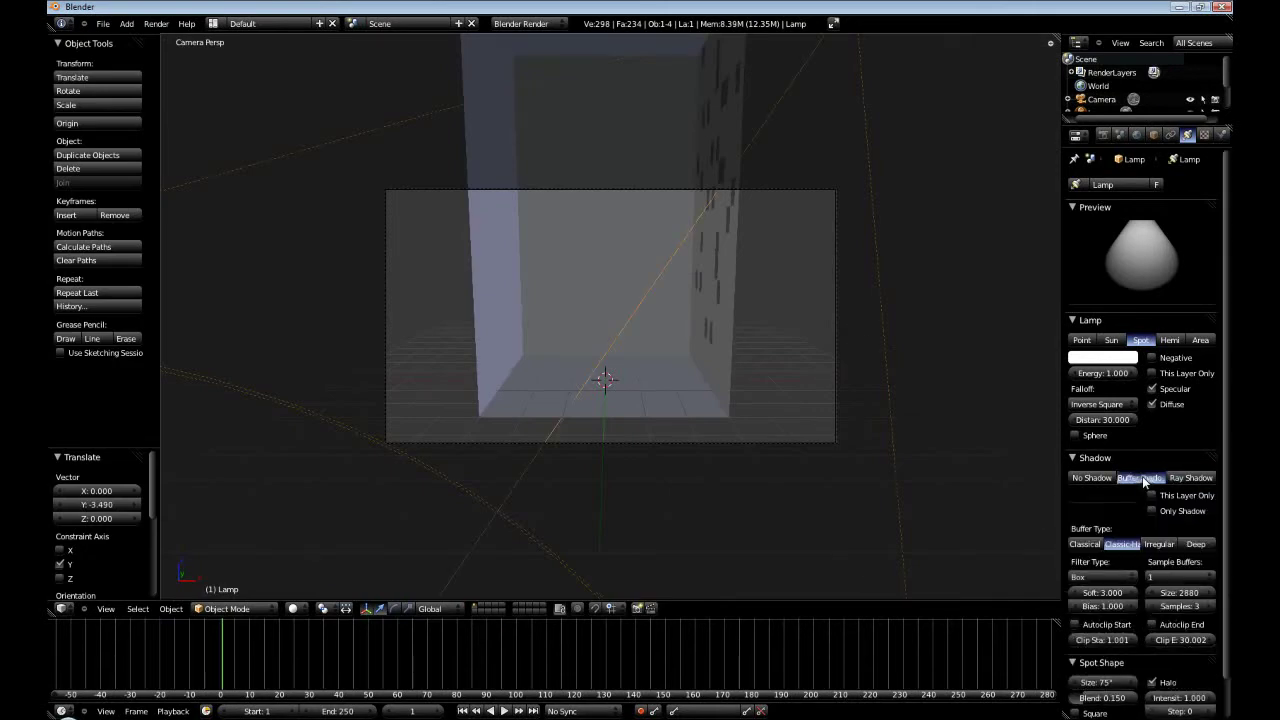
pyautogui.scroll(-1, 1139, 536)
pyautogui.scroll(-1, 1139, 535)
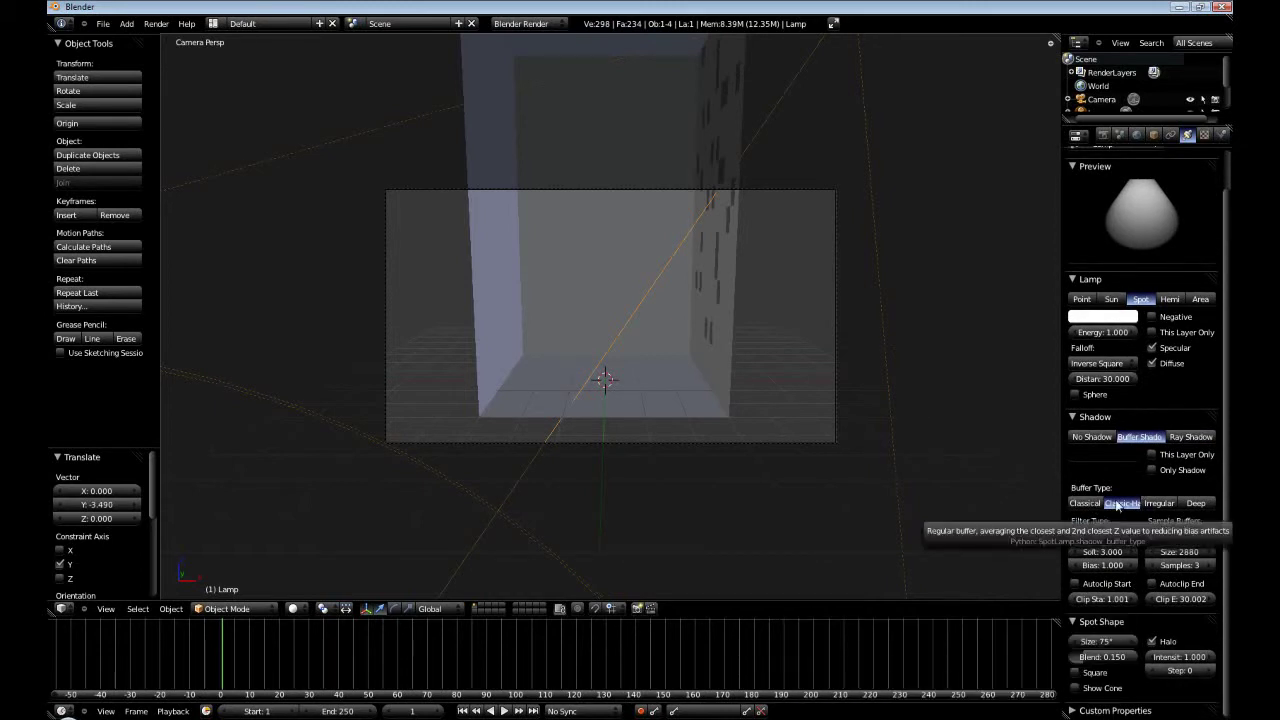
pyautogui.click(1157, 676)
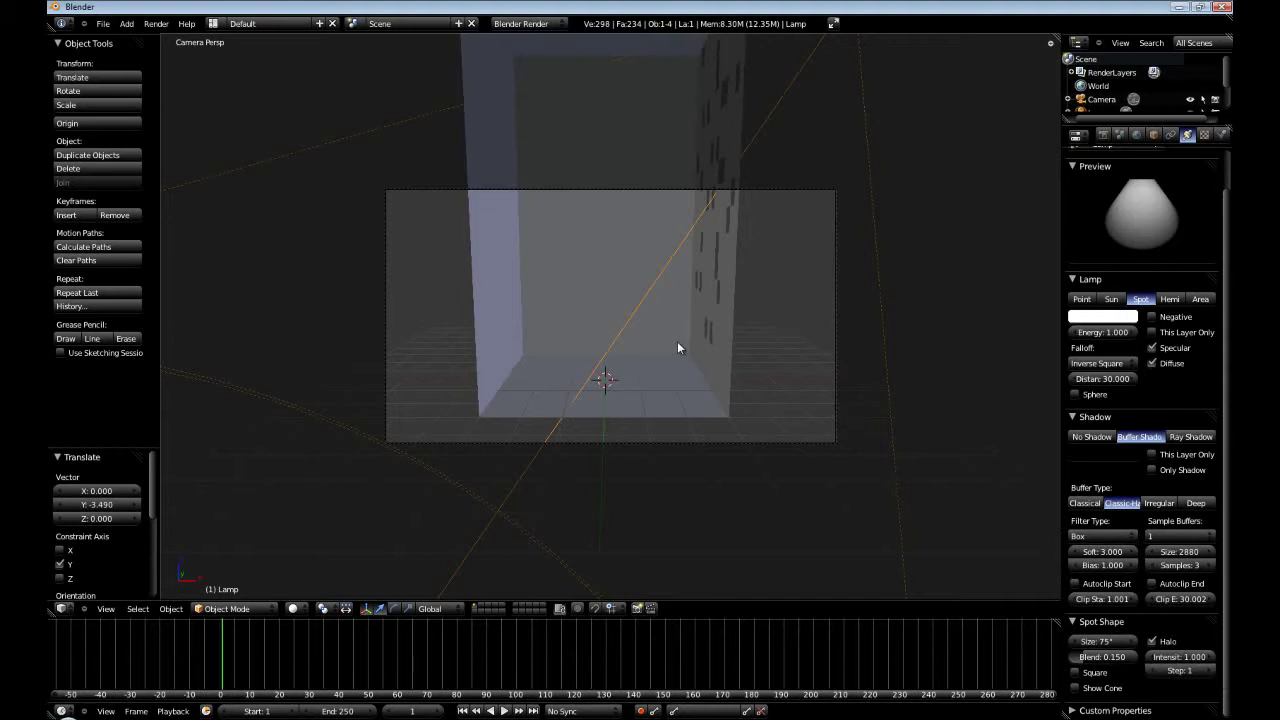
# Render the scene with F12 so halo light shafts stream through the wall openings.
pyautogui.press('F12')
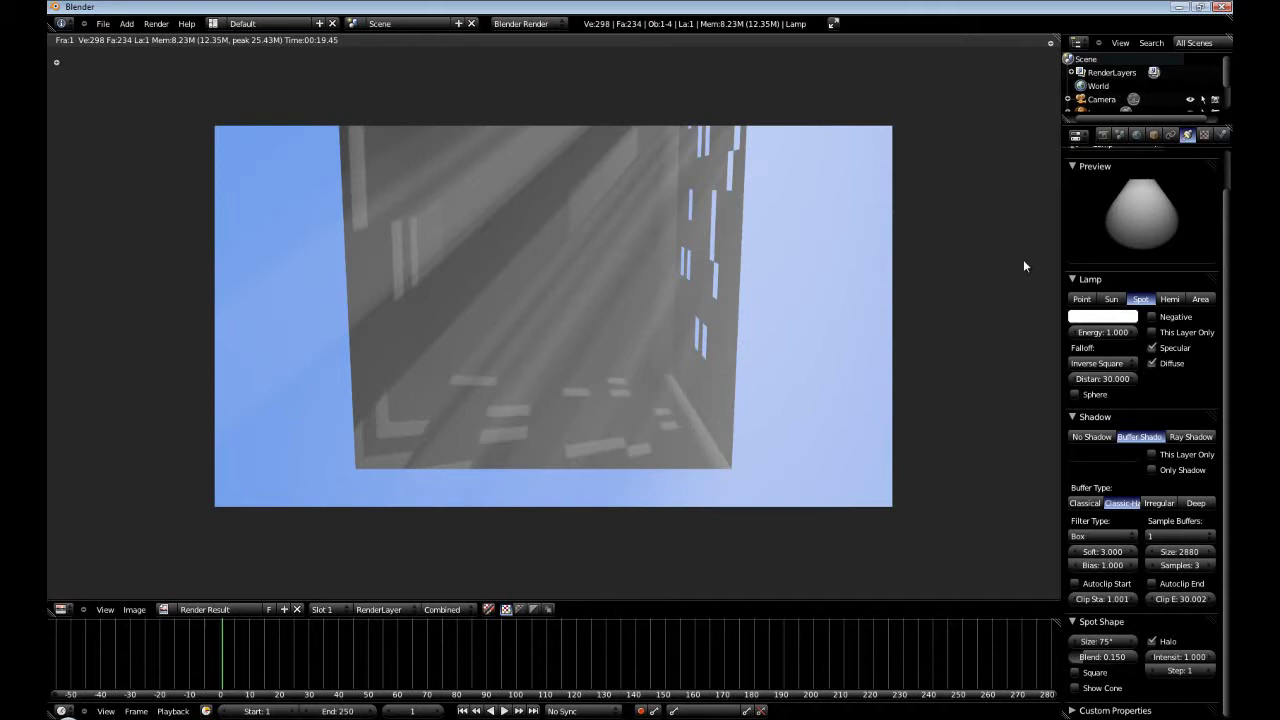
# In World settings, enable ambient occlusion with falloff strength 2 and re-render.
pyautogui.click(1139, 136)
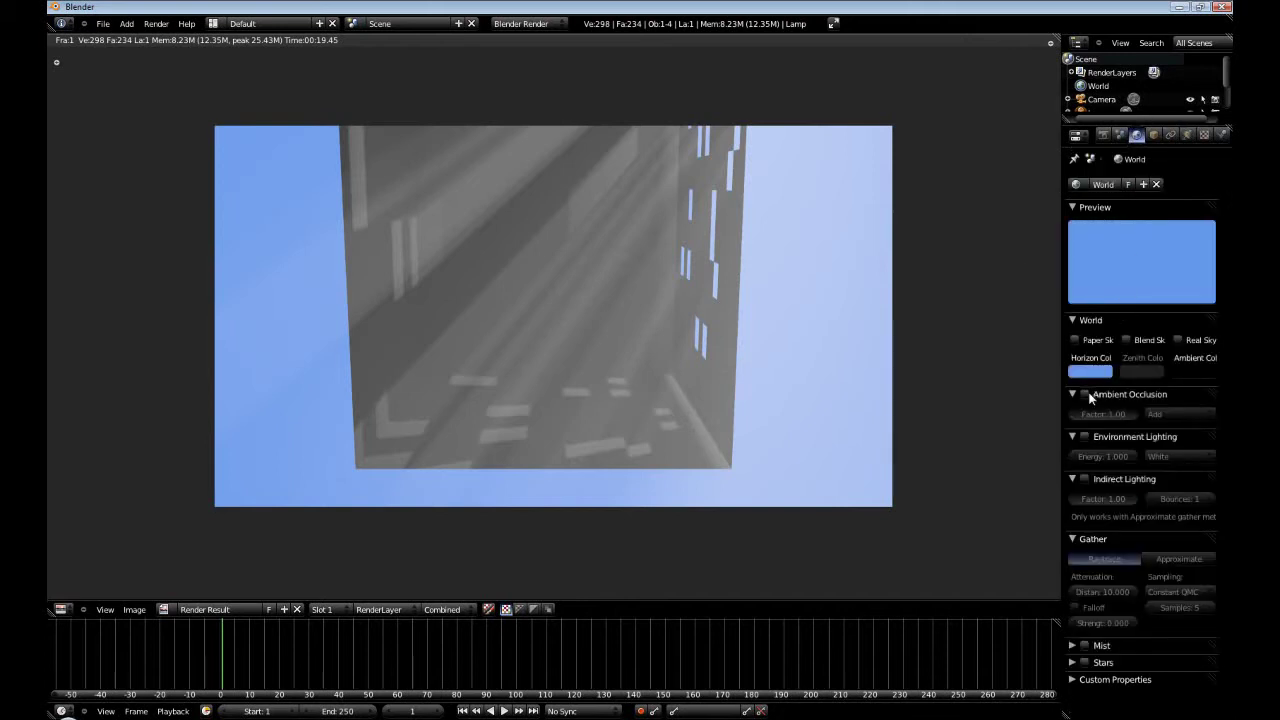
pyautogui.click(1075, 607)
pyautogui.click(1112, 622)
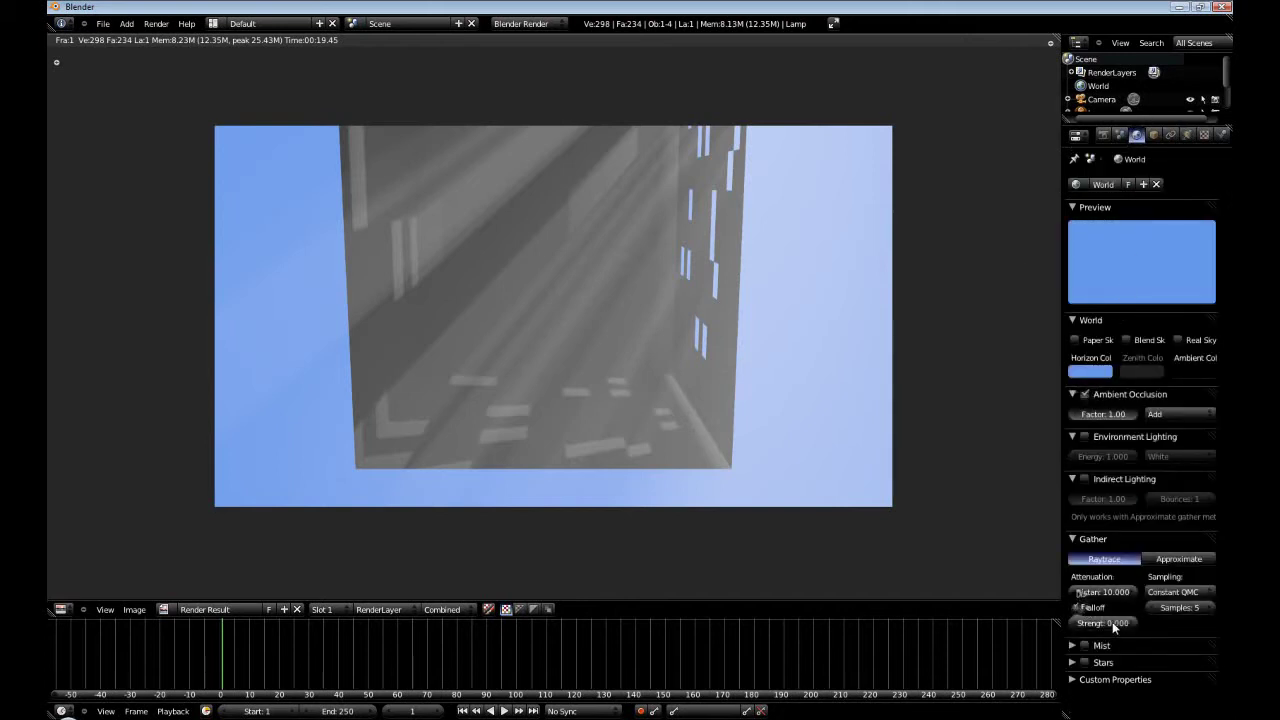
pyautogui.write('2')
pyautogui.press('Return')
pyautogui.press('F12')
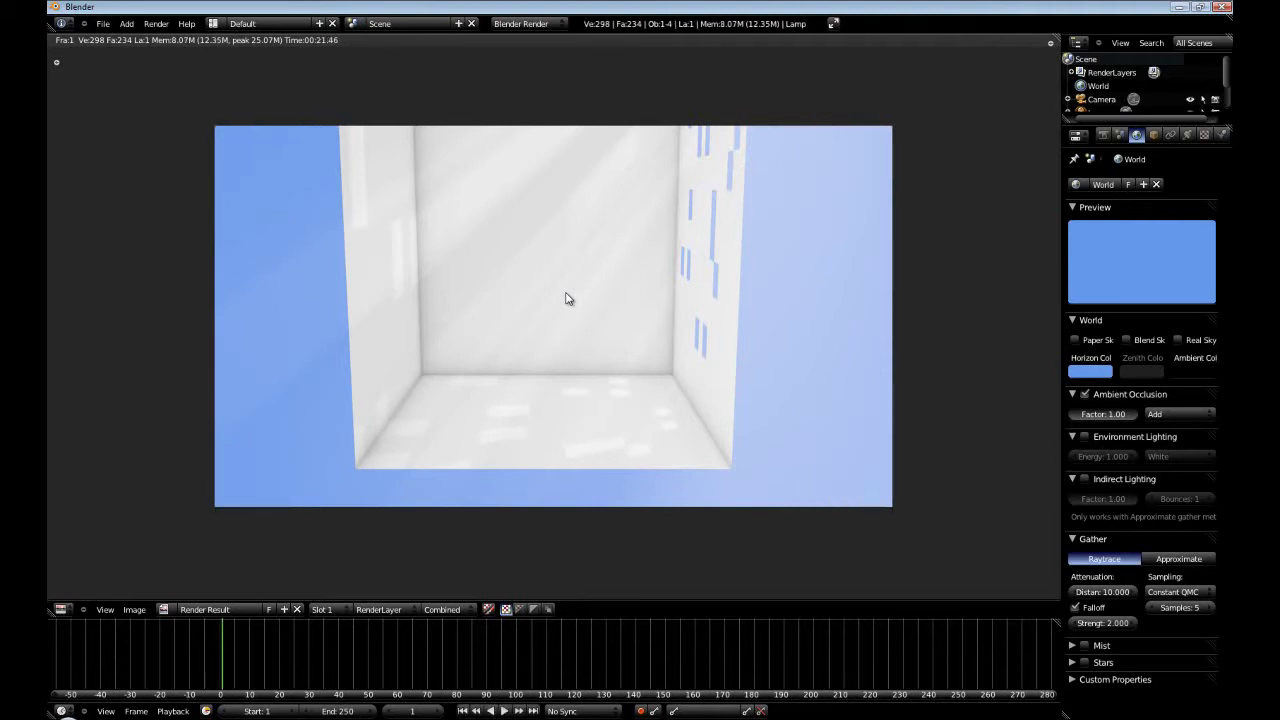
# Add a sun lamp through 'add lamp' search and place it up and right of the room.
pyautogui.press('Escape')
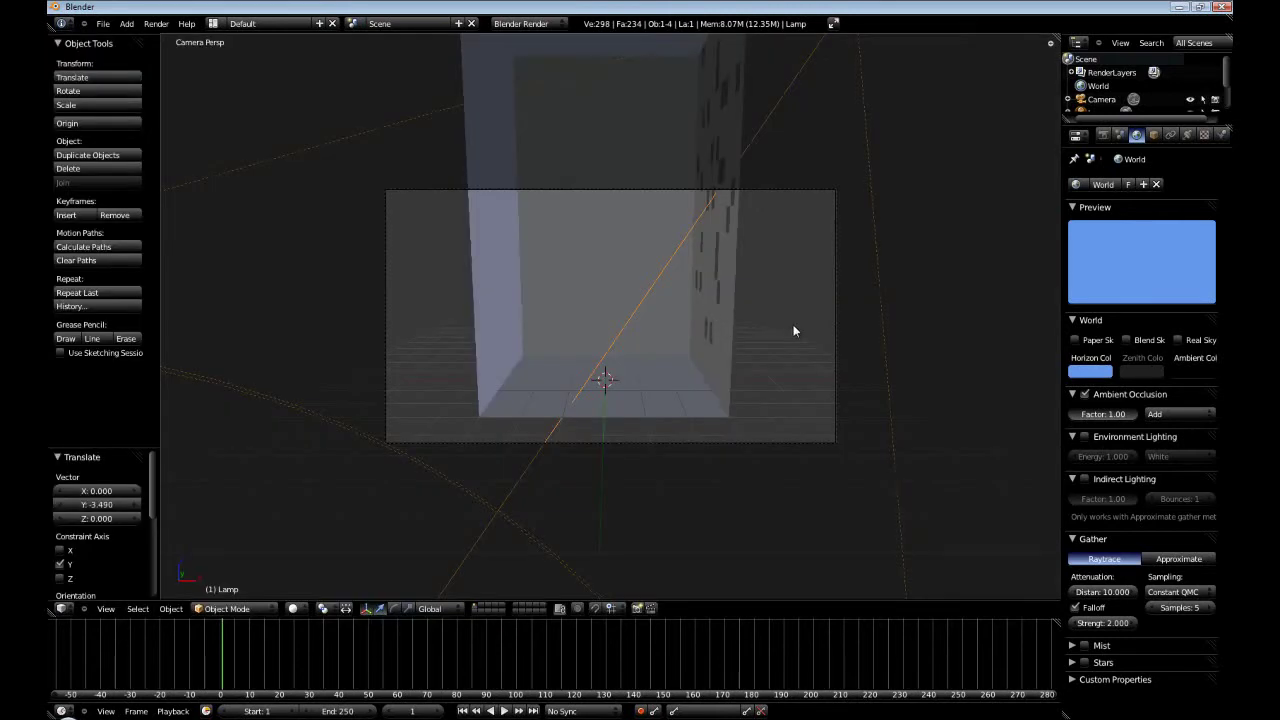
pyautogui.press('space')
pyautogui.write('add lamp')
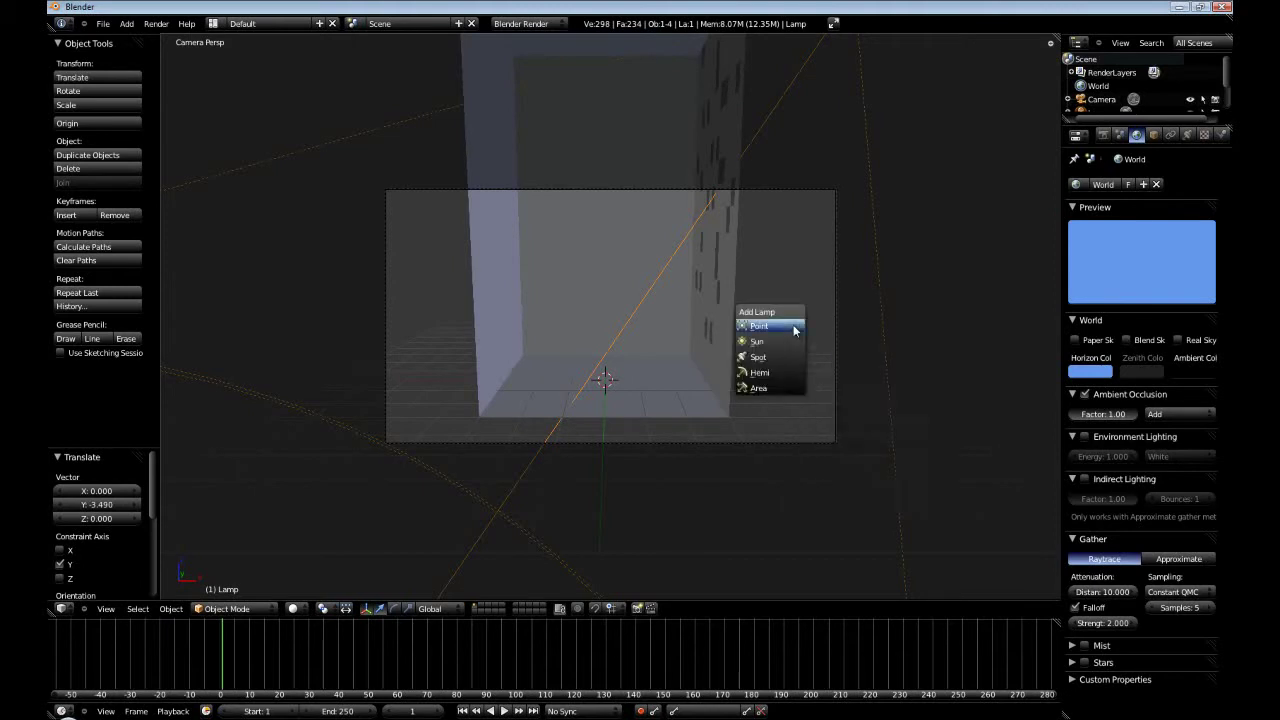
pyautogui.press('Return')
pyautogui.click(760, 341)
pyautogui.press('g')
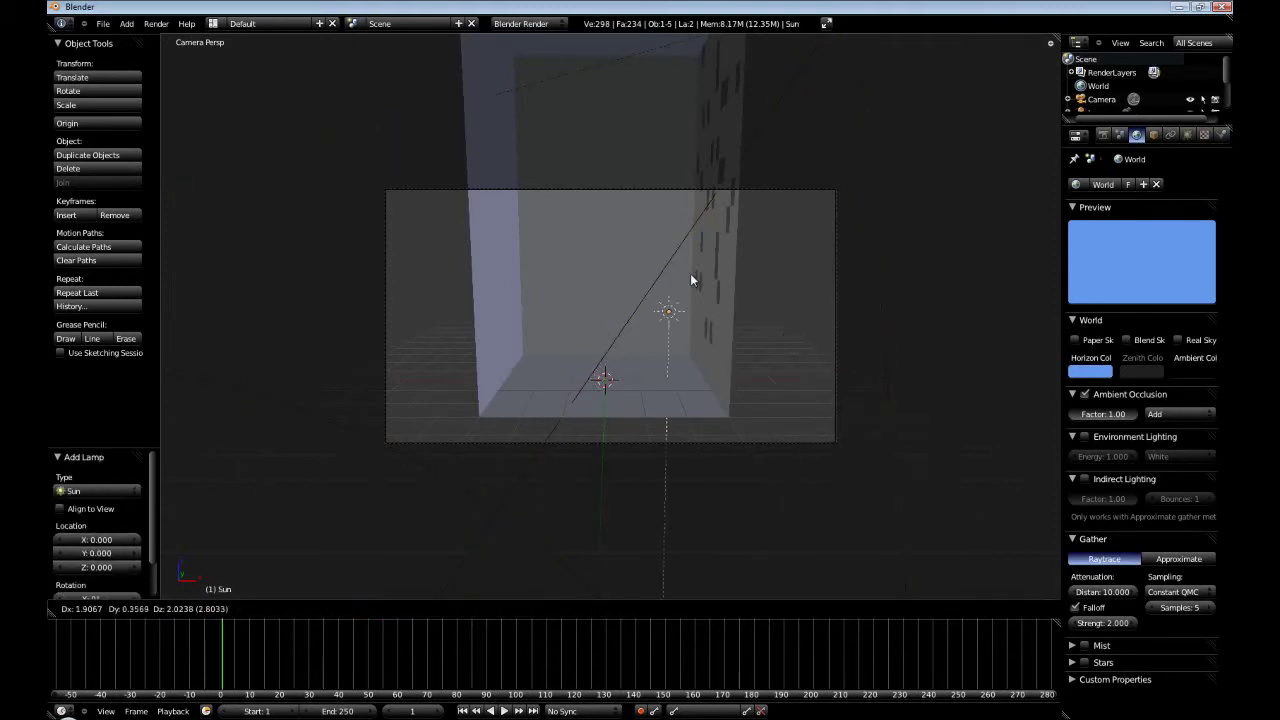
pyautogui.click(828, 200)
pyautogui.moveTo(823, 289); pyautogui.dragTo(749, 342, button='middle')
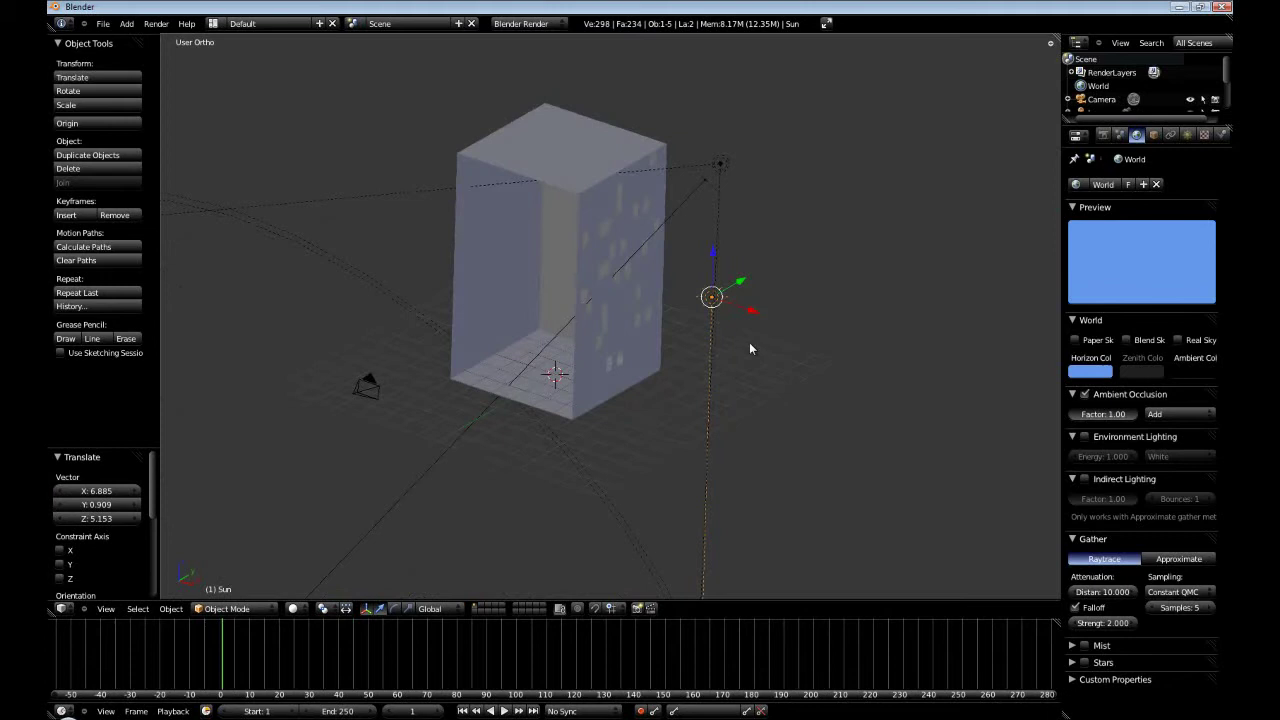
# Copy the spot lamp's rotation values onto the sun lamp, then render from the camera view.
pyautogui.click(1193, 135)
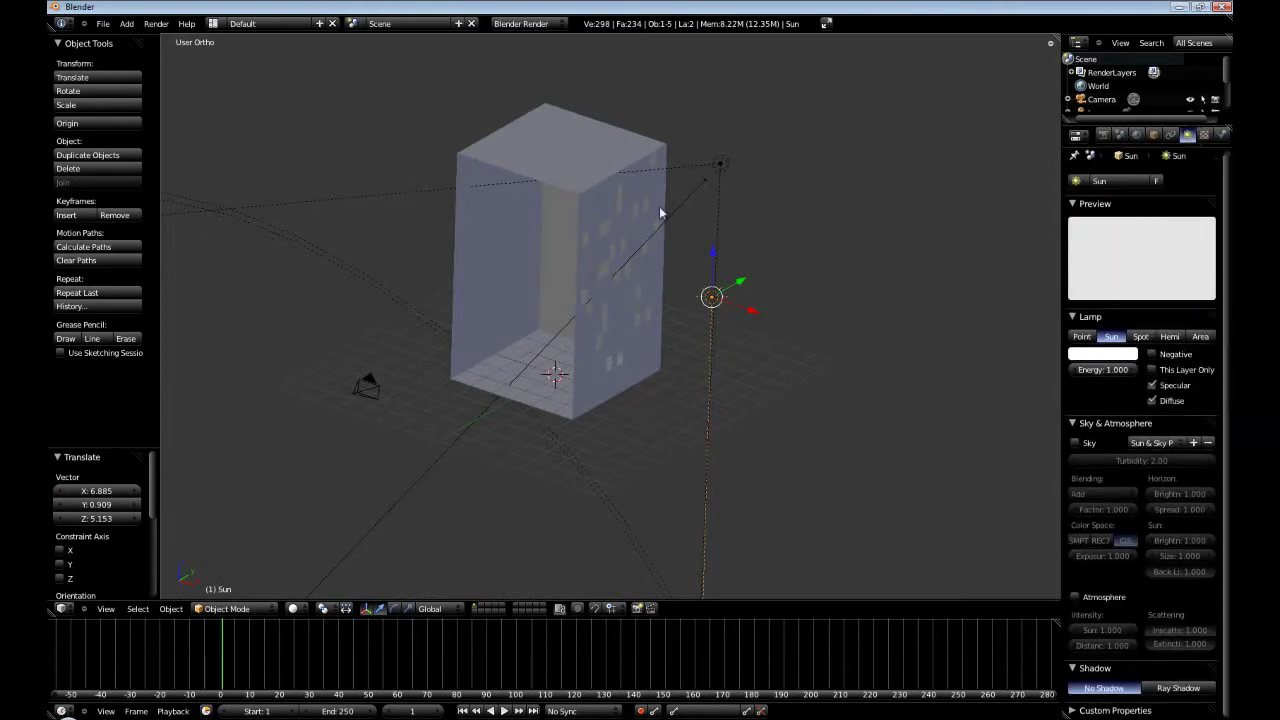
pyautogui.rightClick(719, 166)
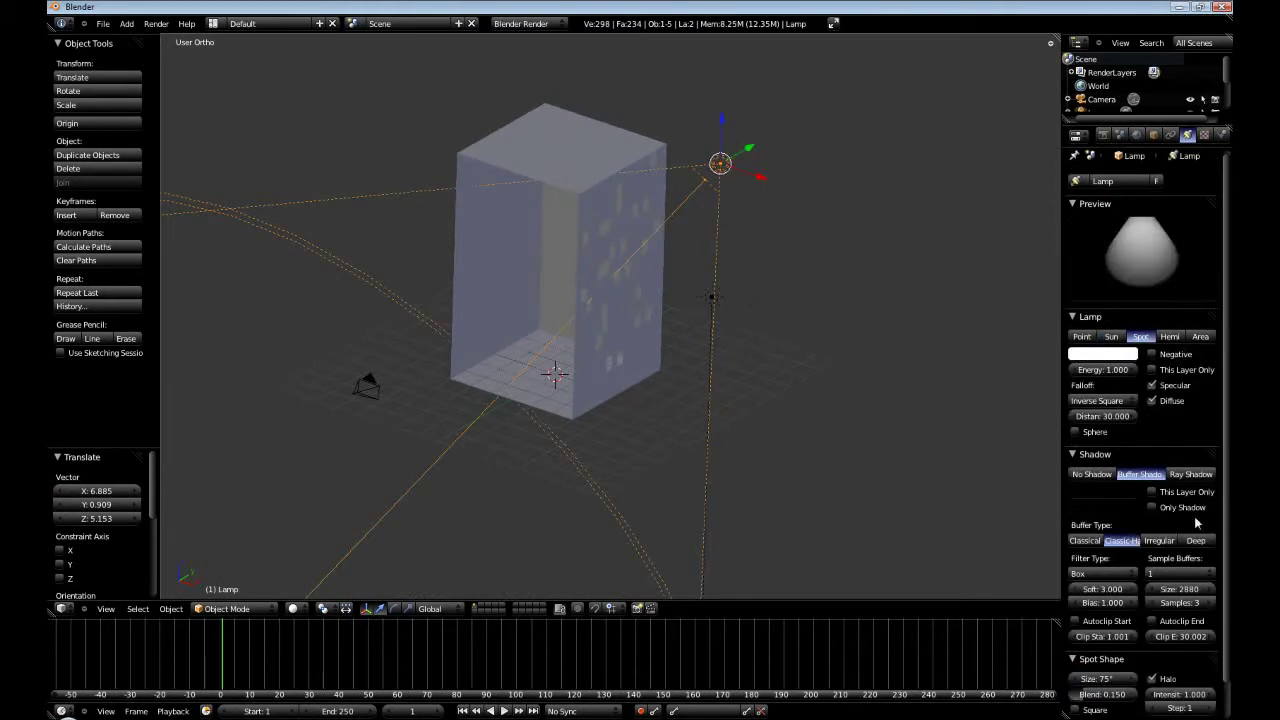
pyautogui.press('n')
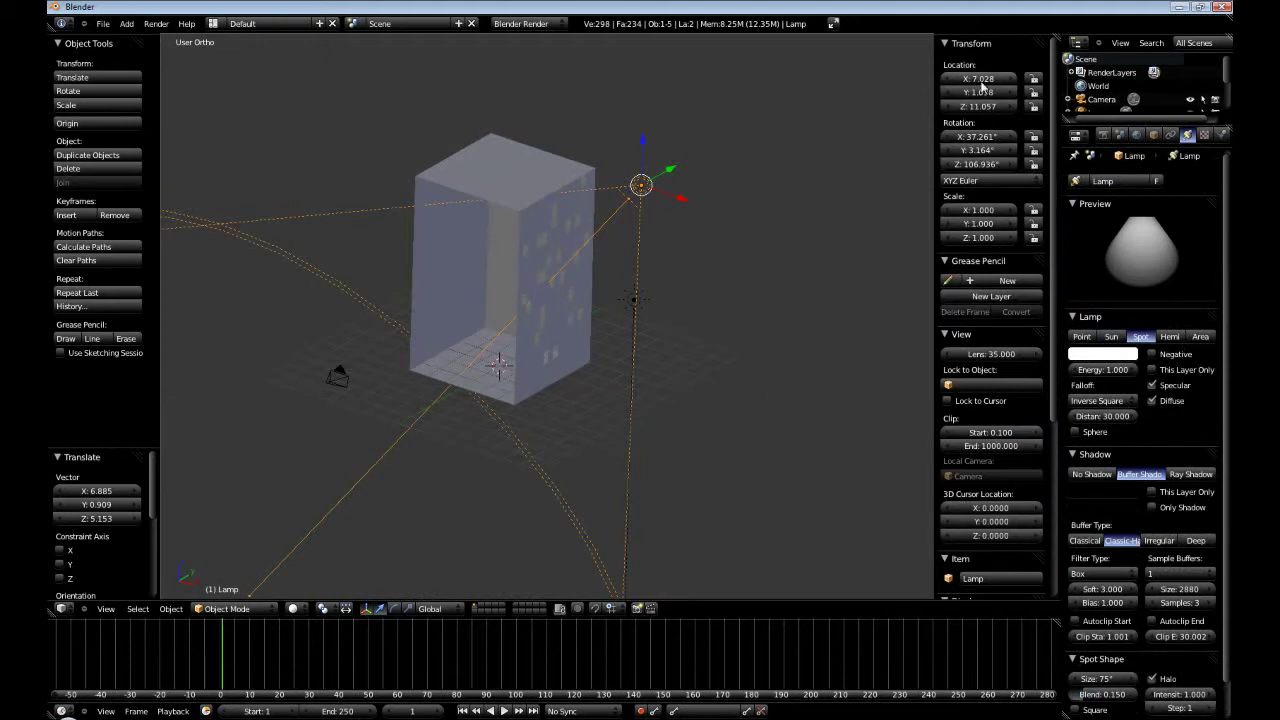
pyautogui.click(983, 135)
pyautogui.rightClick(632, 300)
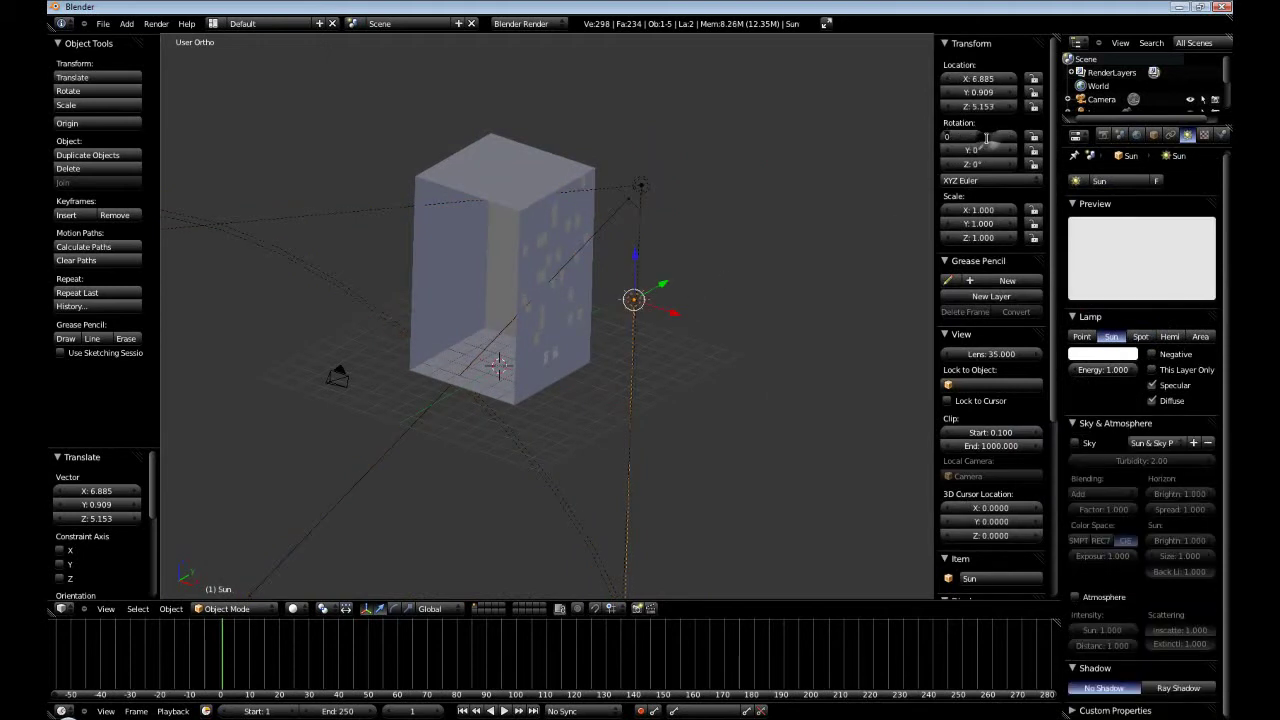
pyautogui.rightClick(636, 190)
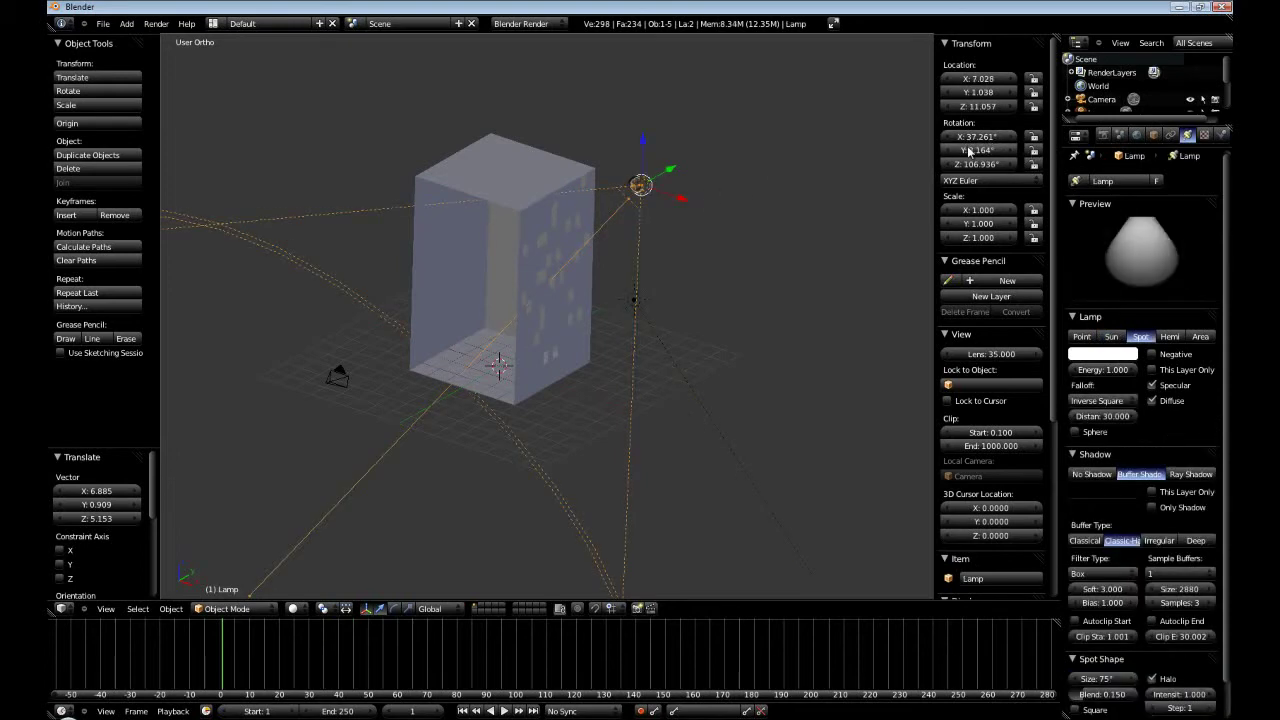
pyautogui.rightClick(634, 301)
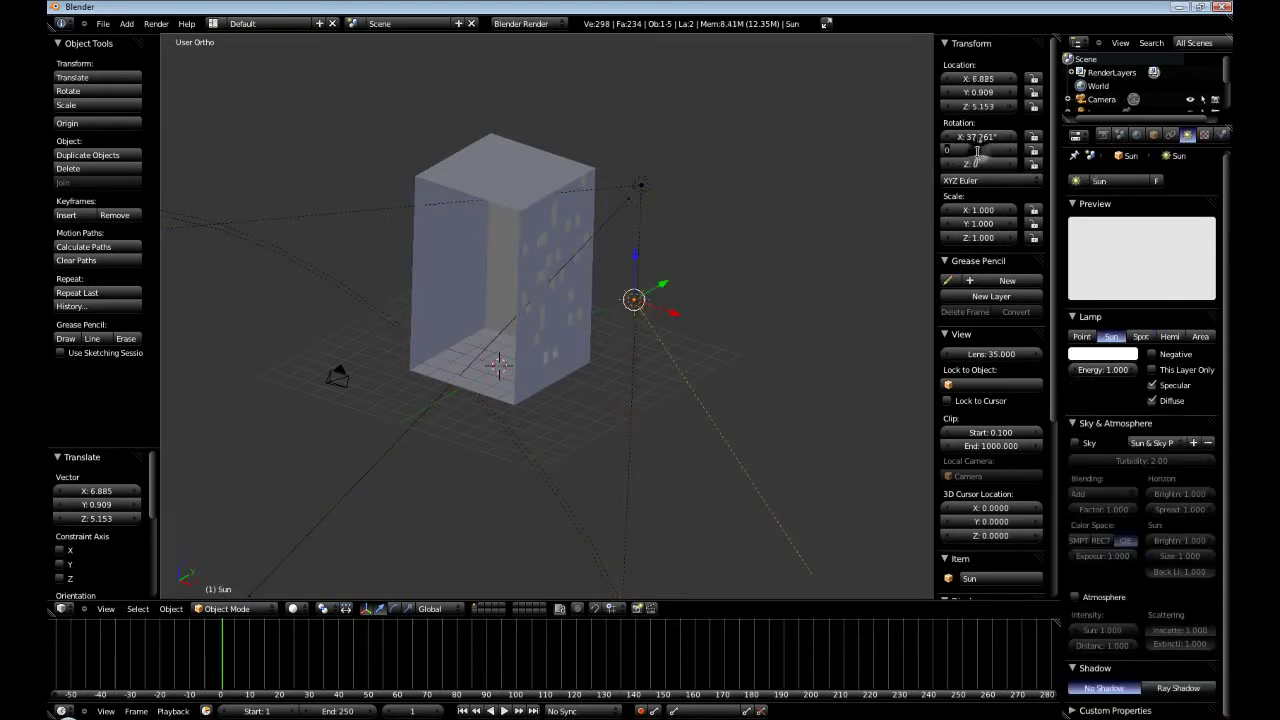
pyautogui.rightClick(640, 190)
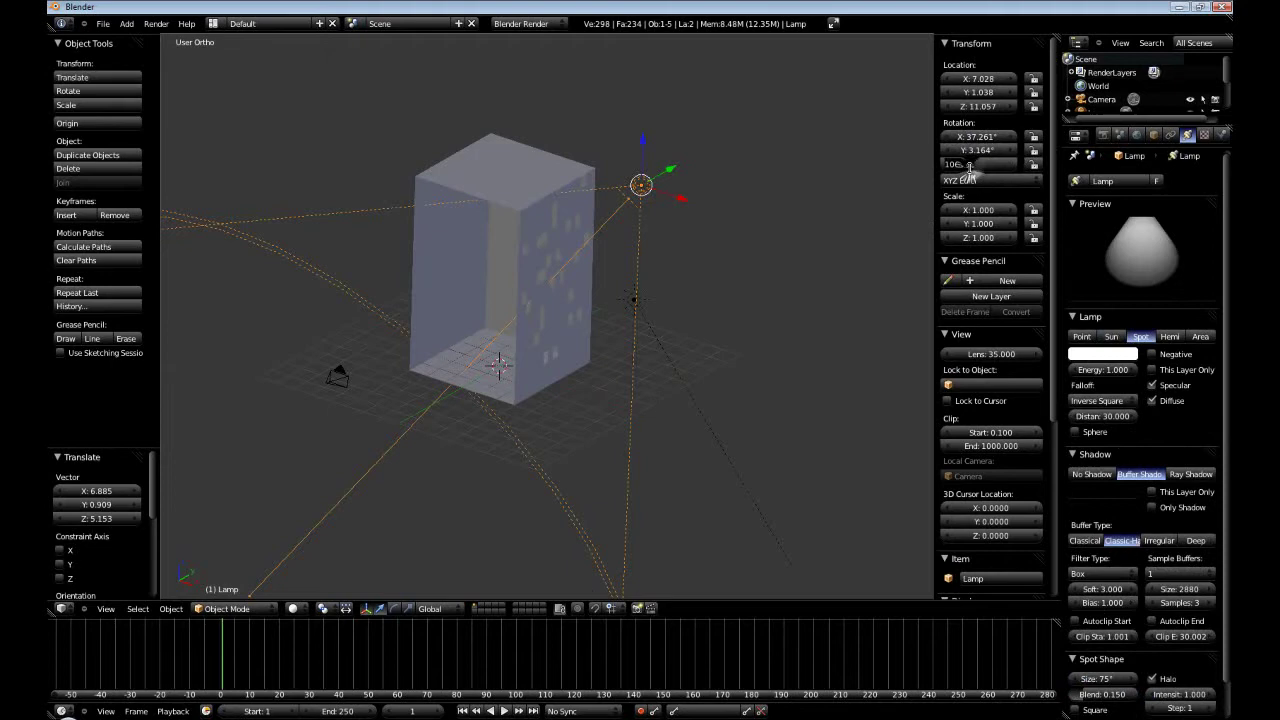
pyautogui.rightClick(636, 300)
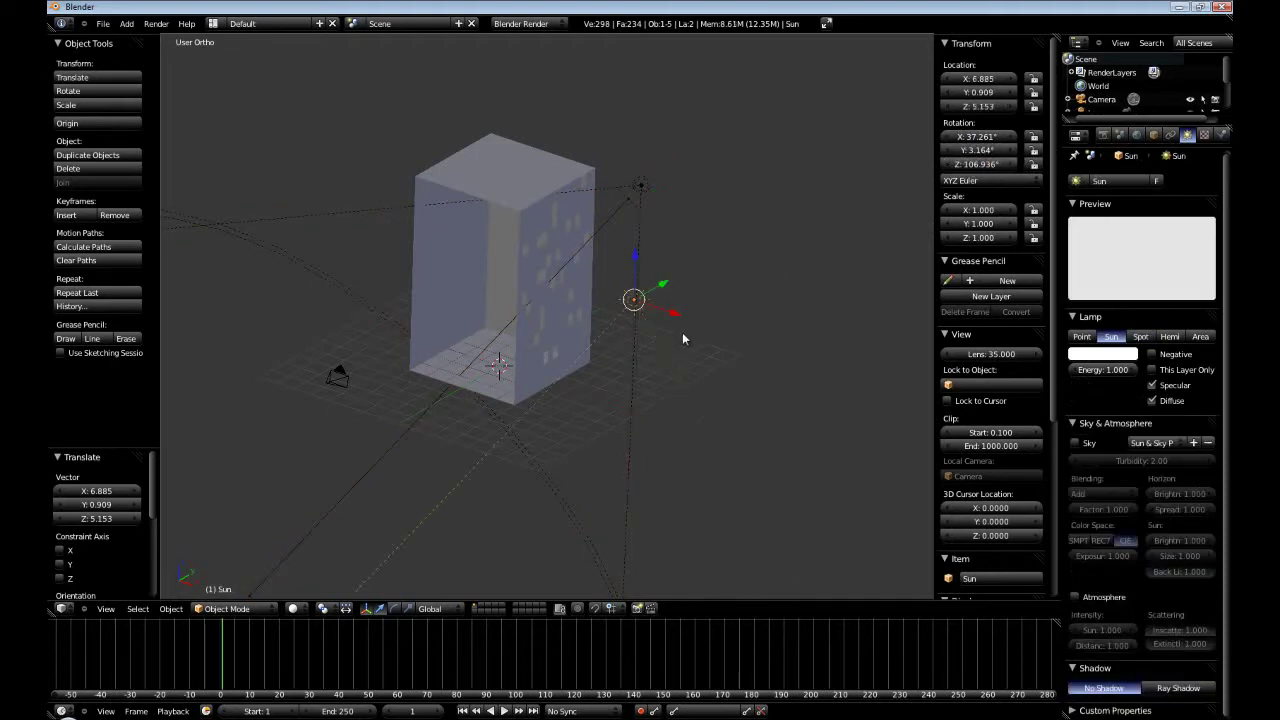
pyautogui.press('KP_0')
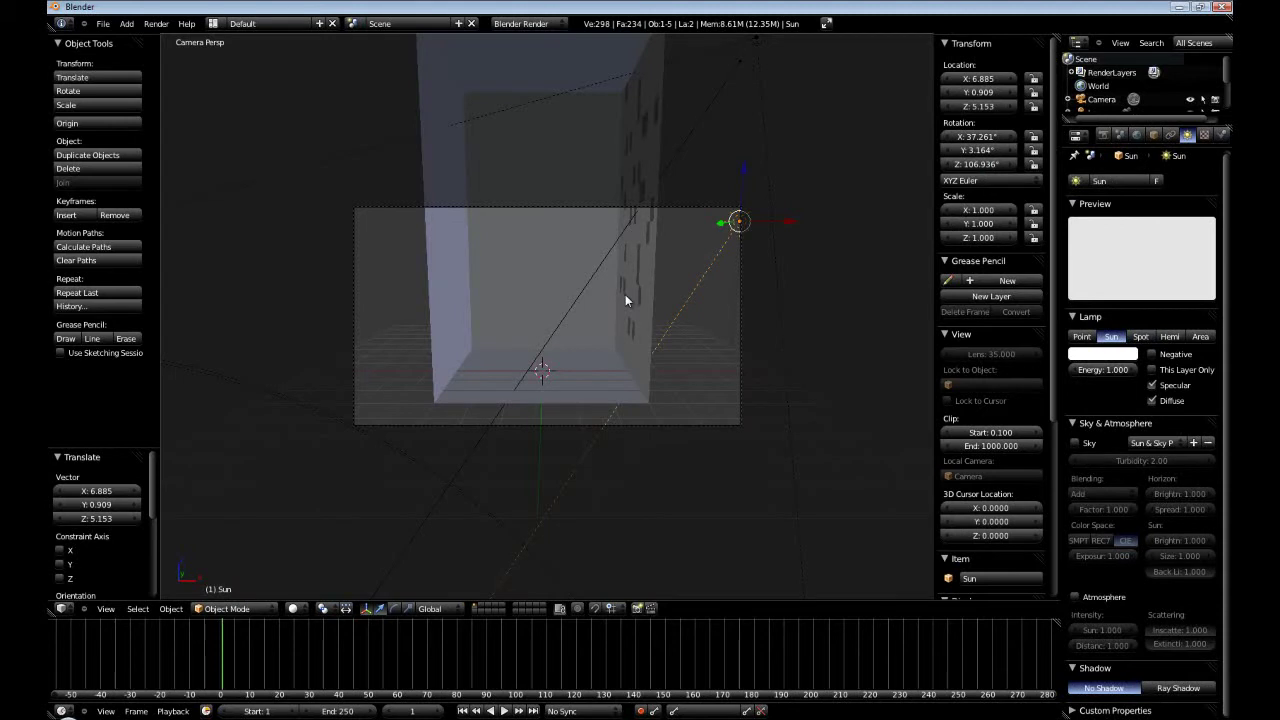
pyautogui.press('F12')
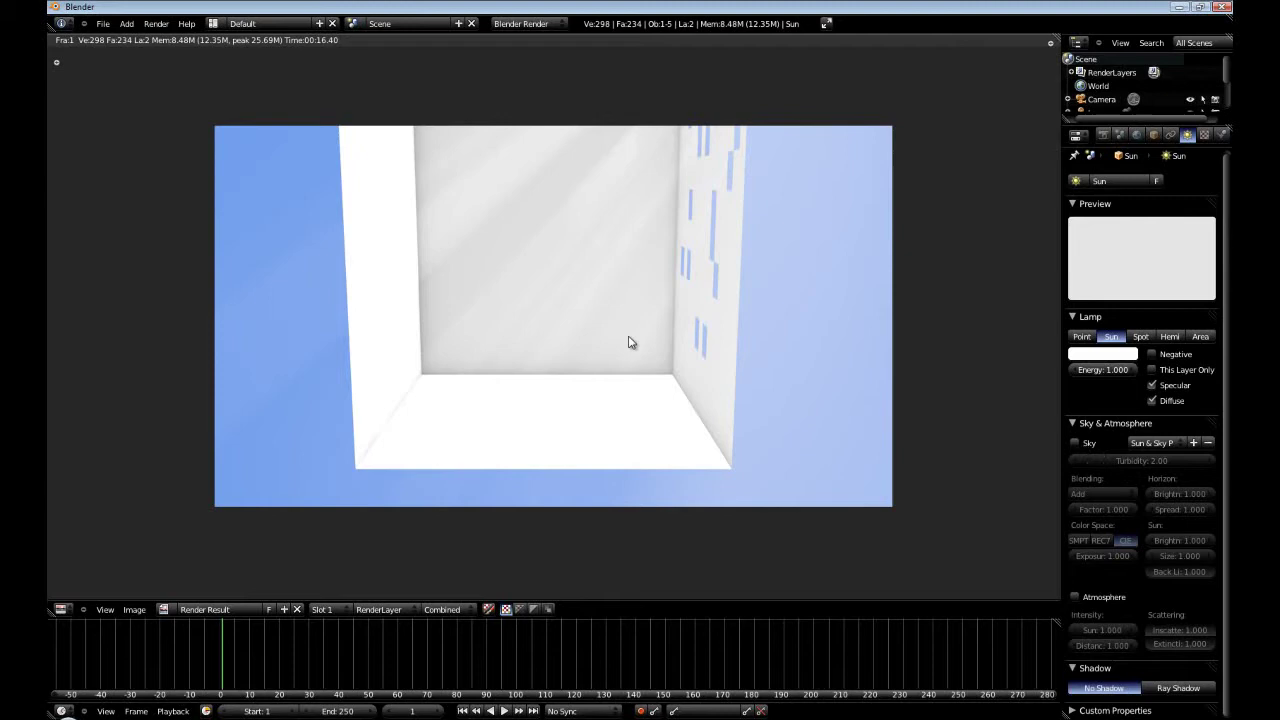
# Create a new material for the room box and give the perforated side wall the existing Material.
pyautogui.press('Escape')
pyautogui.press('Tab')
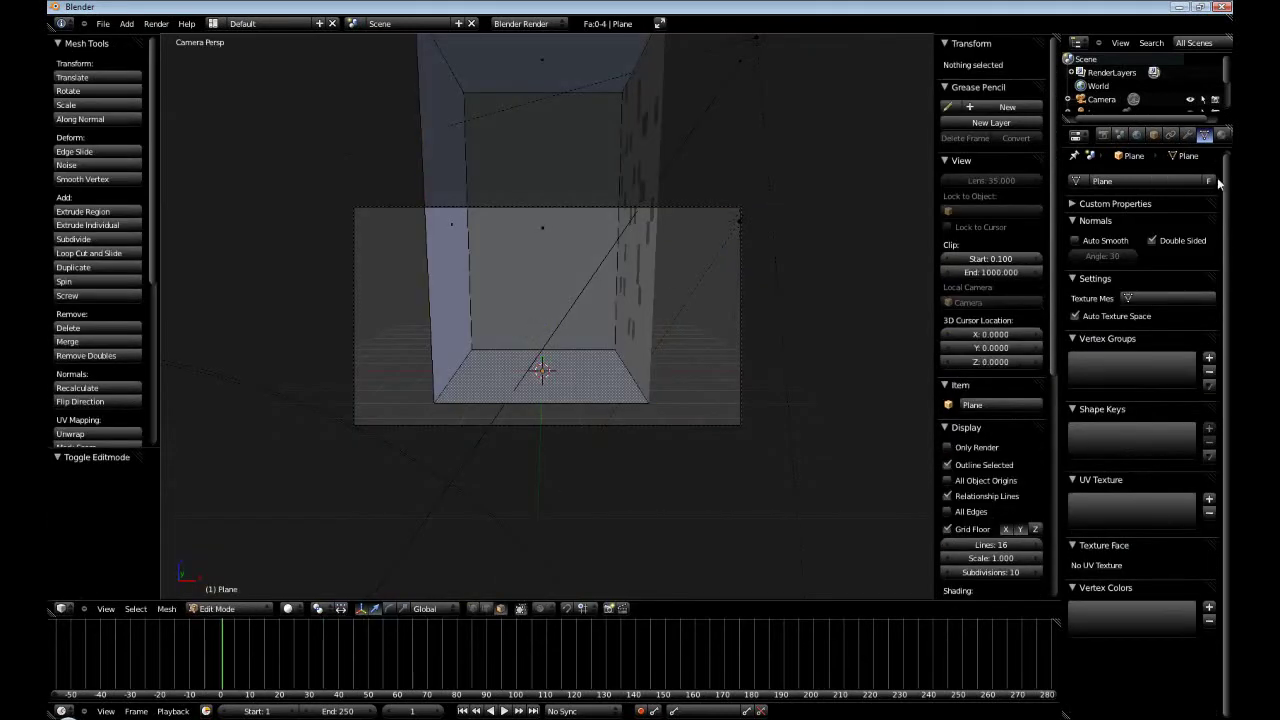
pyautogui.click(1220, 136)
pyautogui.click(1130, 248)
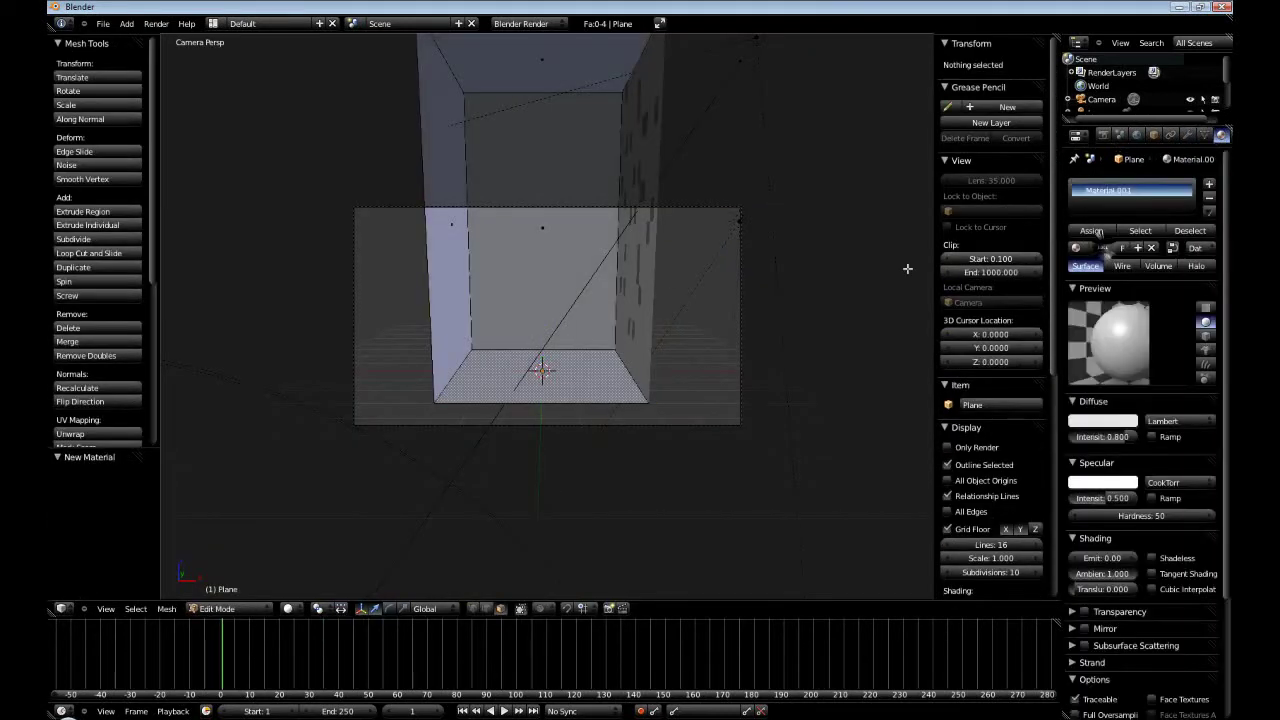
pyautogui.press('Tab')
pyautogui.rightClick(644, 280)
pyautogui.click(1121, 233)
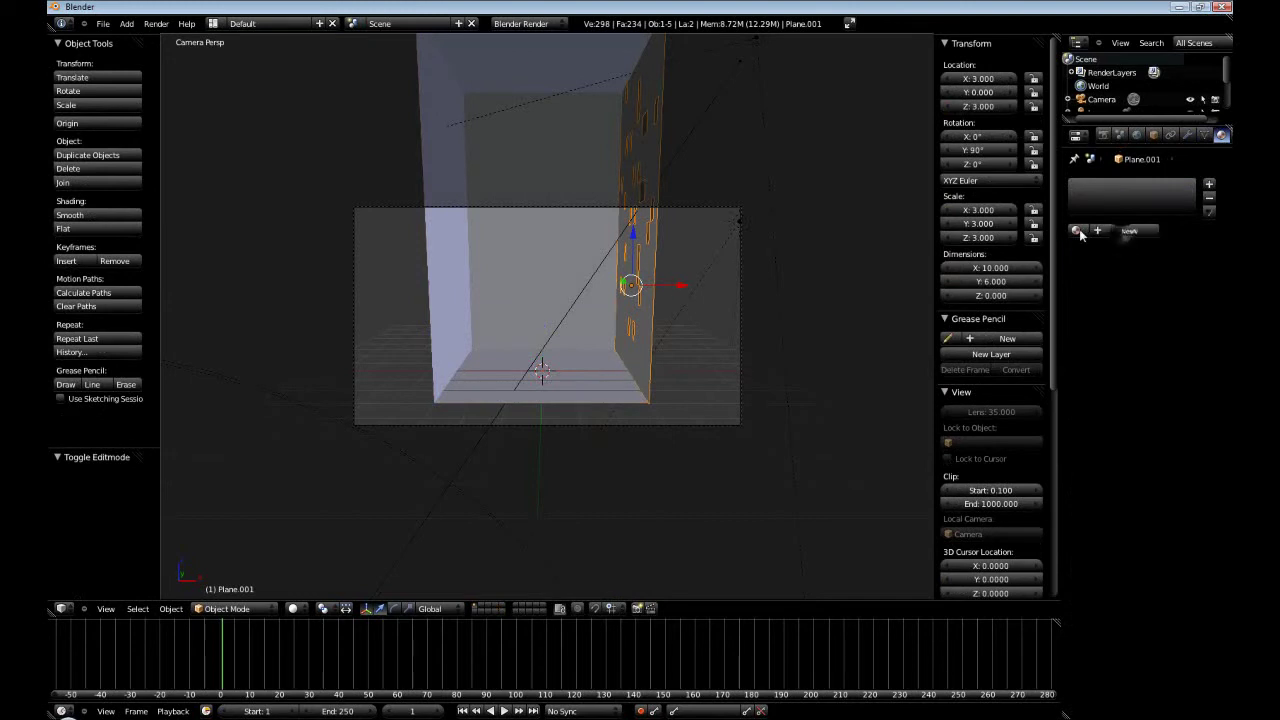
pyautogui.click(1078, 232)
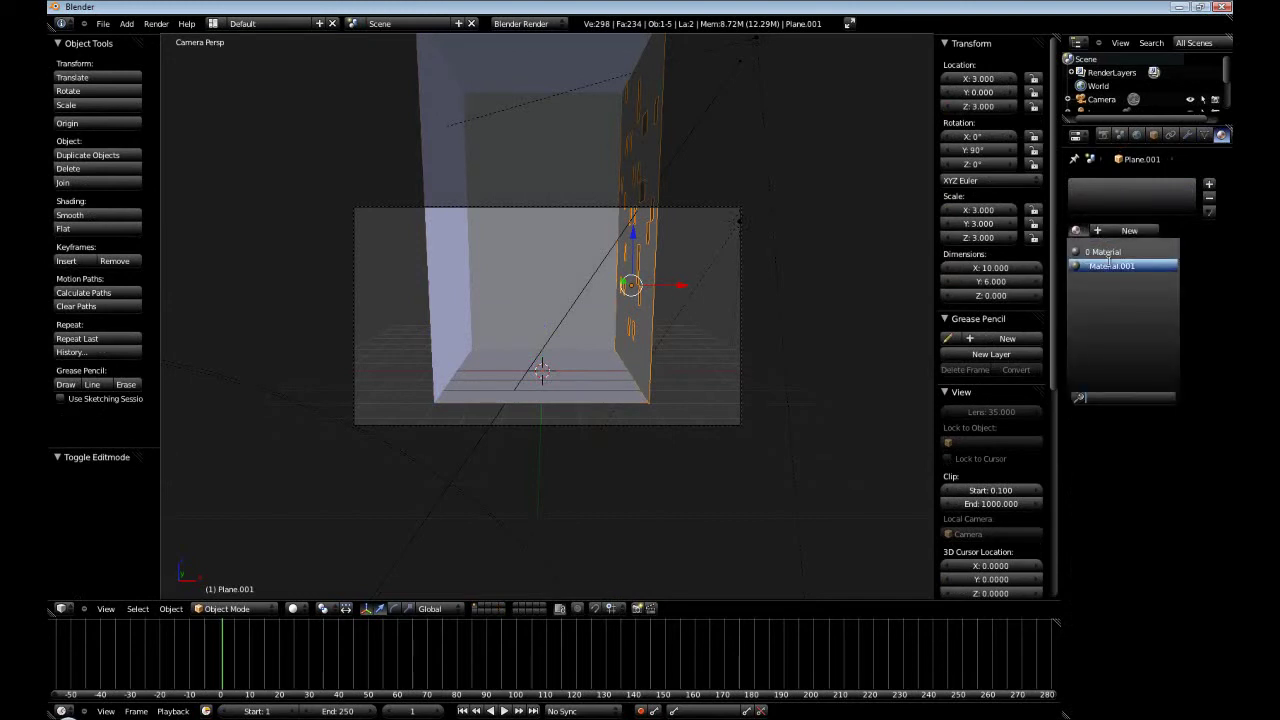
pyautogui.click(1106, 253)
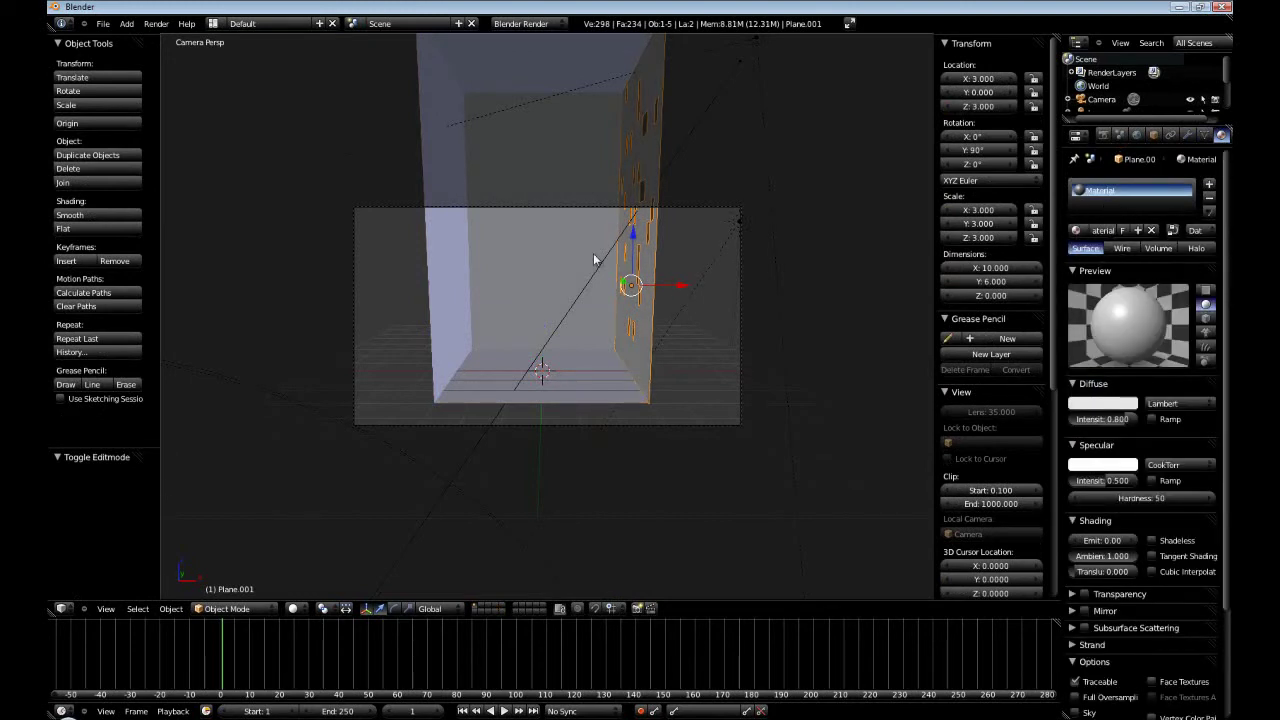
# Name the box material White and add a second pure red material named Red.
pyautogui.rightClick(562, 208)
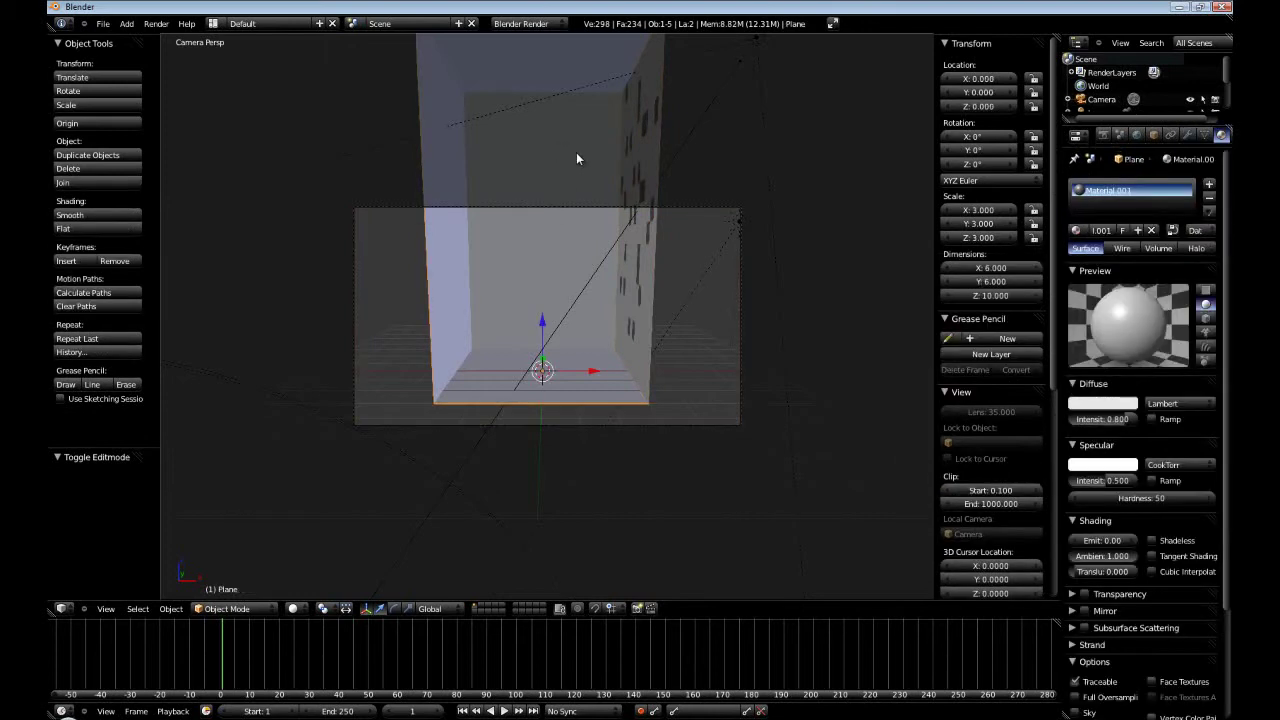
pyautogui.write('White')
pyautogui.press('Return')
pyautogui.click(1209, 184)
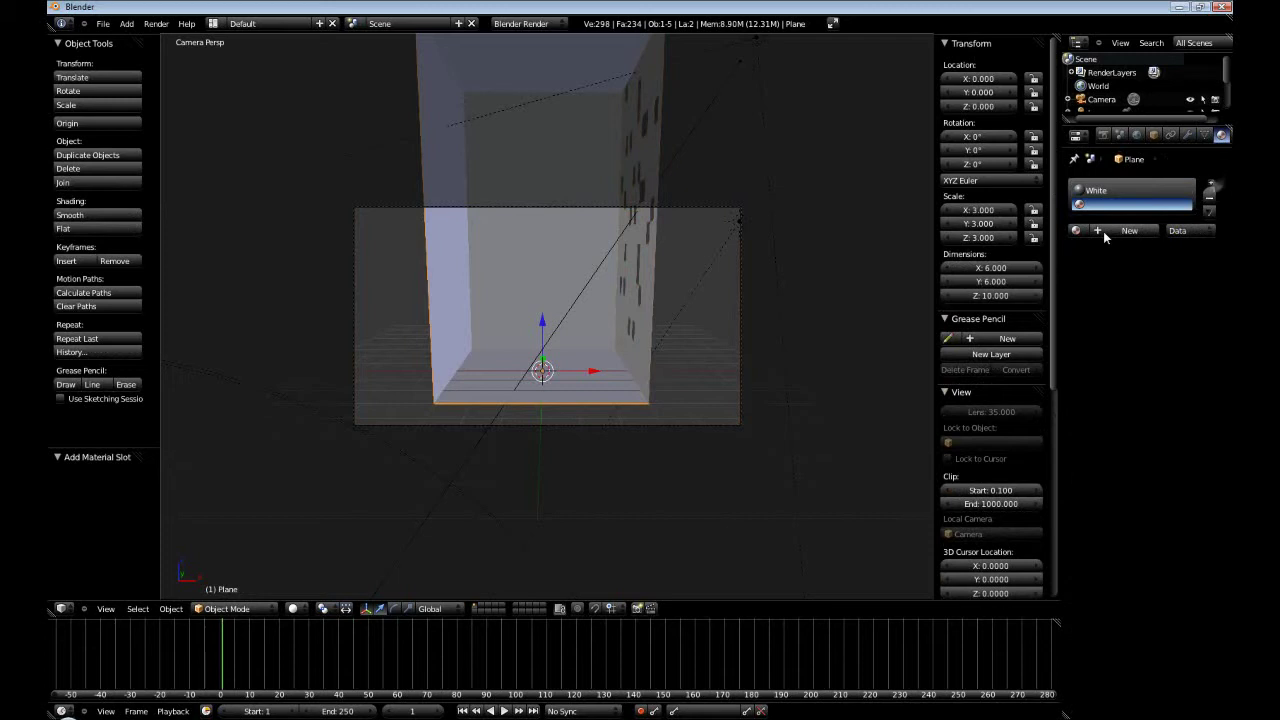
pyautogui.click(1103, 231)
pyautogui.click(1103, 230)
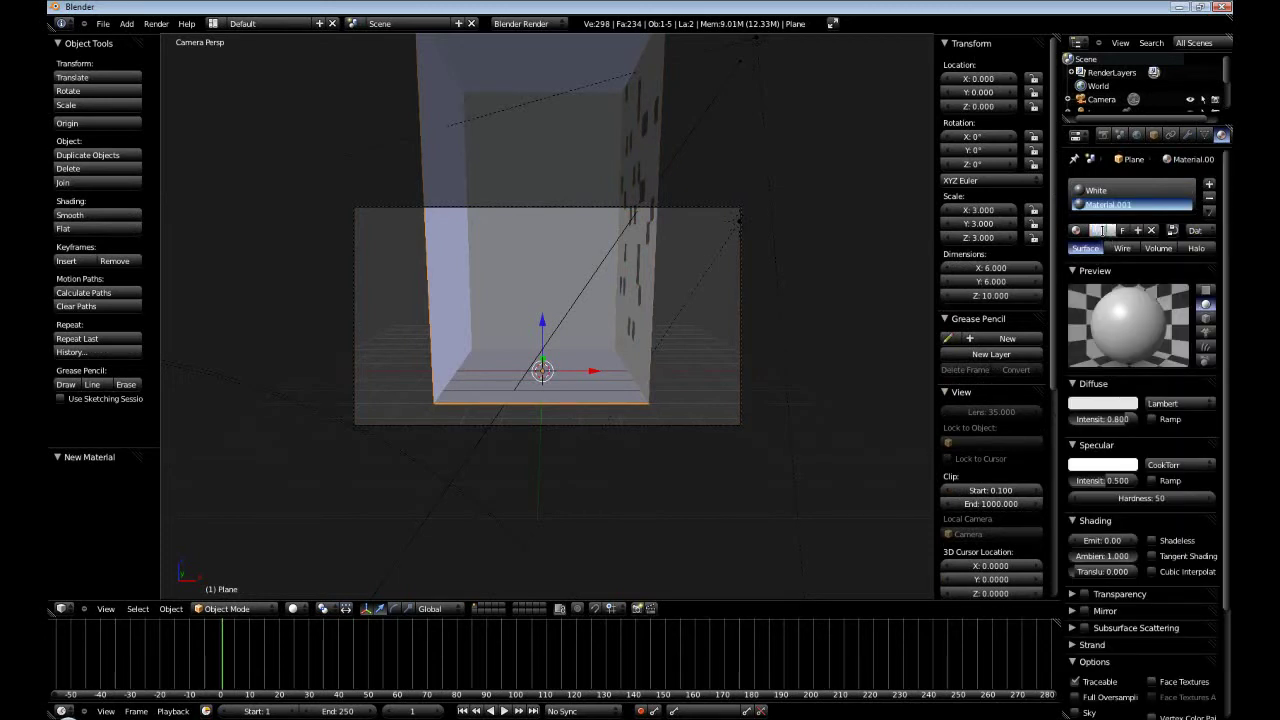
pyautogui.write('Red')
pyautogui.press('Return')
pyautogui.click(1095, 410)
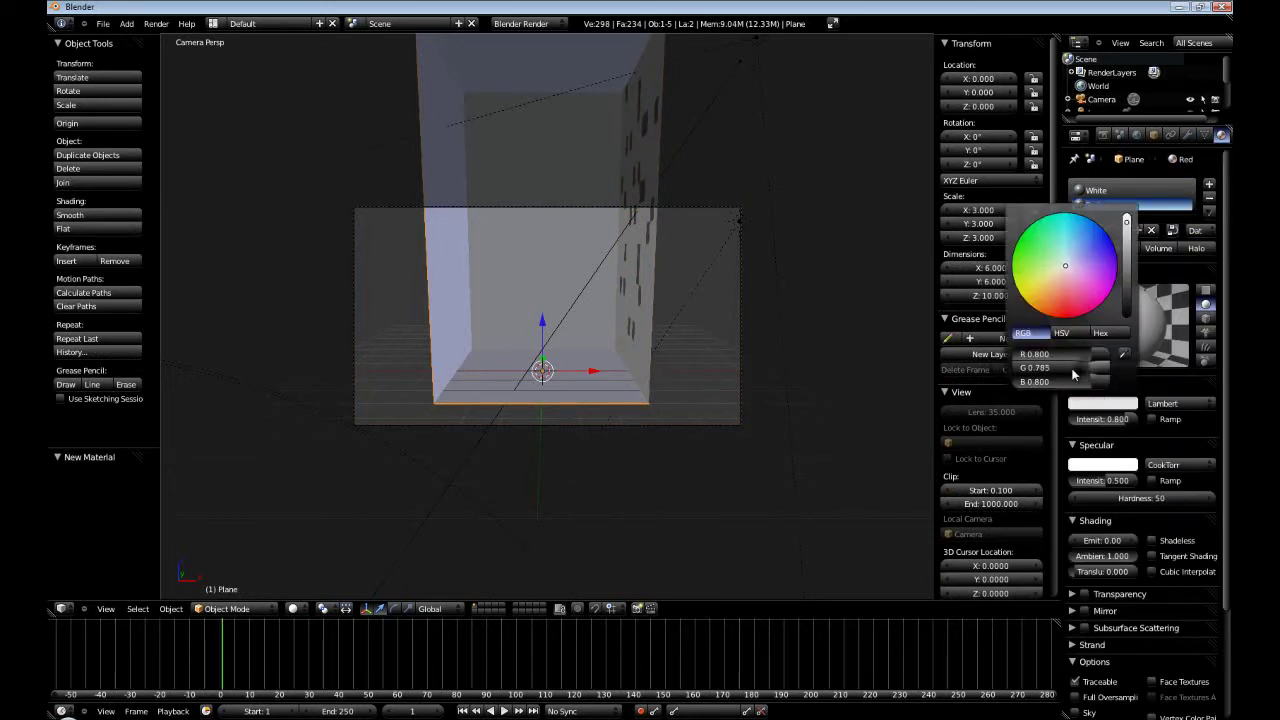
pyautogui.moveTo(1073, 368); pyautogui.dragTo(1012, 381)
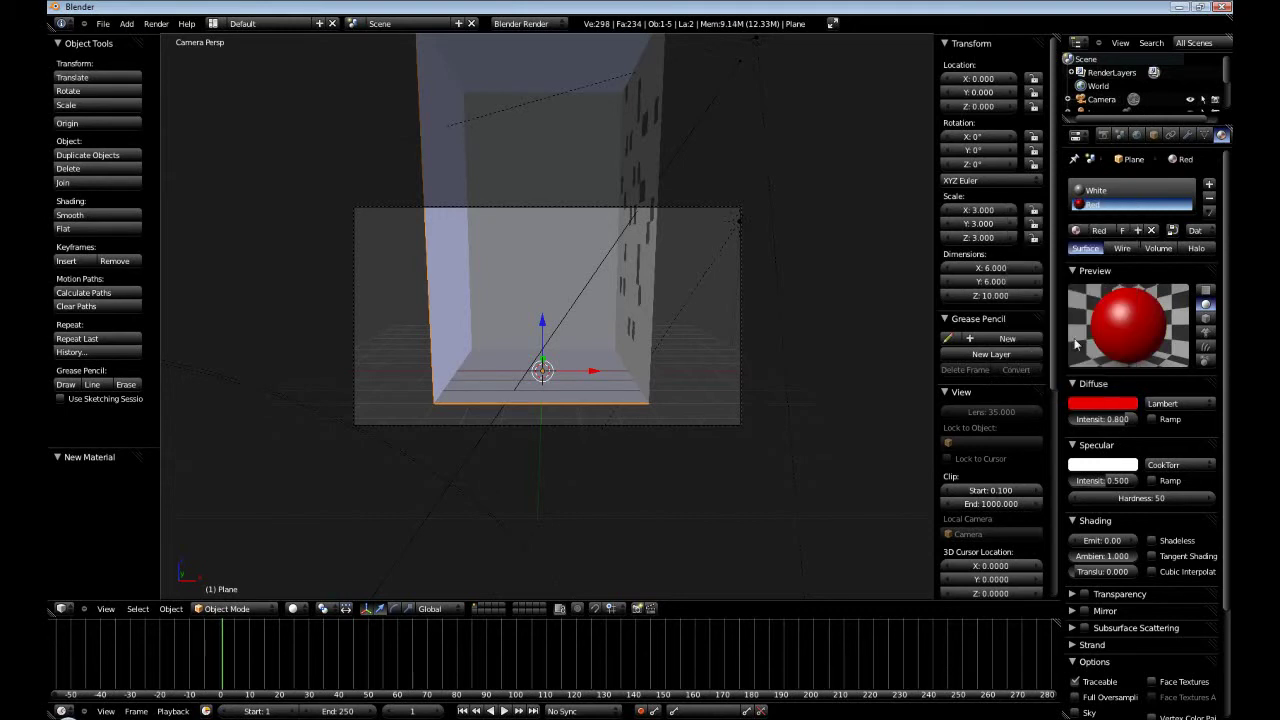
# Add a third material slot with a pure green diffuse colour named Green.
pyautogui.click(1209, 184)
pyautogui.click(1115, 239)
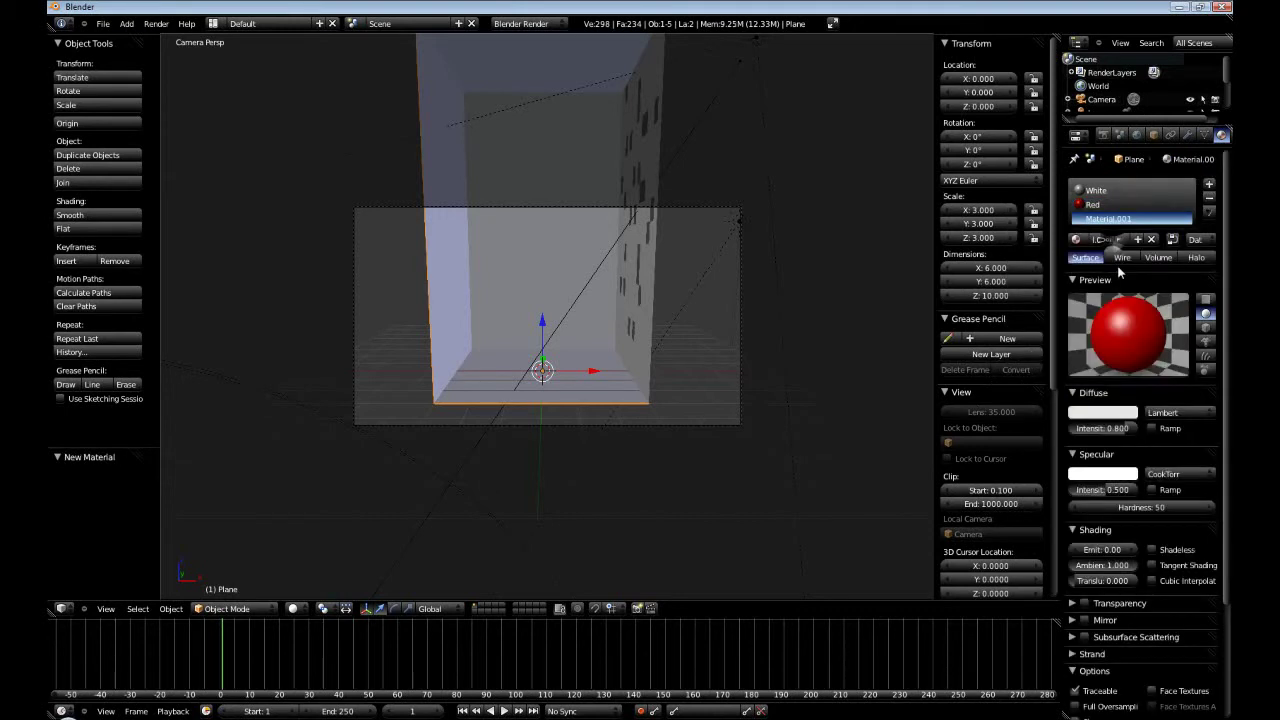
pyautogui.click(1102, 412)
pyautogui.moveTo(1073, 363); pyautogui.dragTo(980, 367)
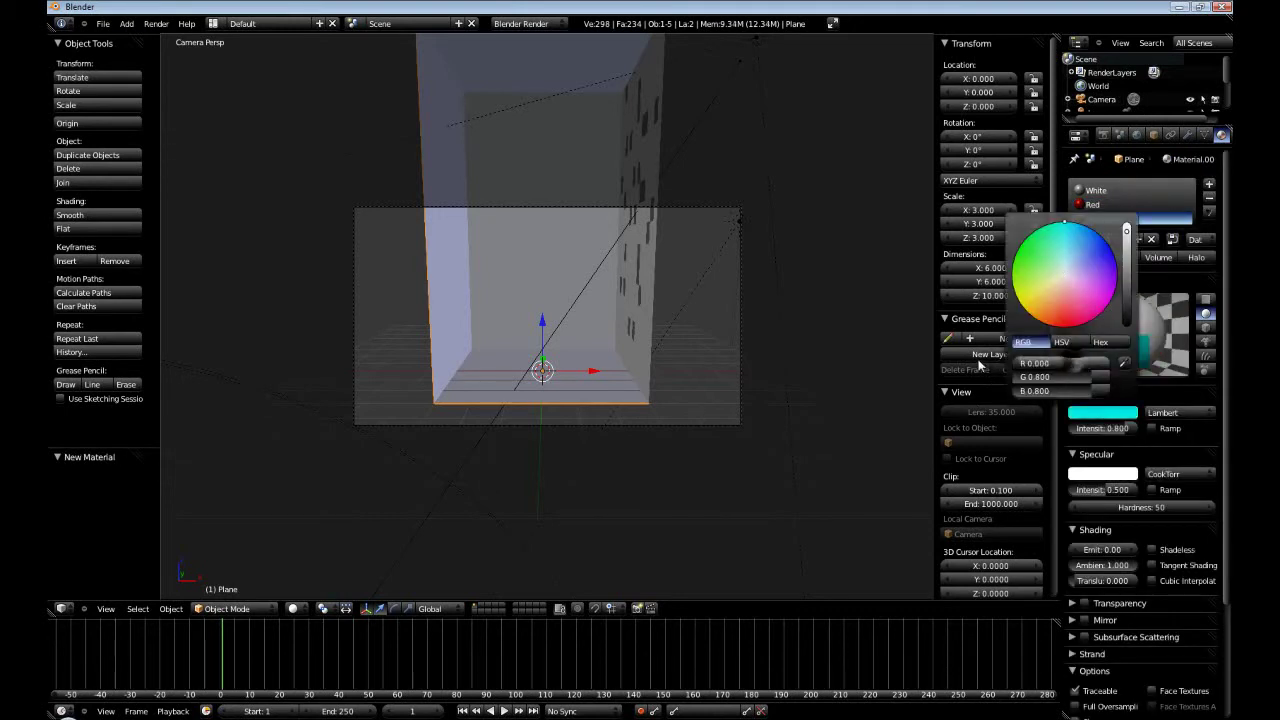
pyautogui.moveTo(1075, 391); pyautogui.dragTo(1012, 391)
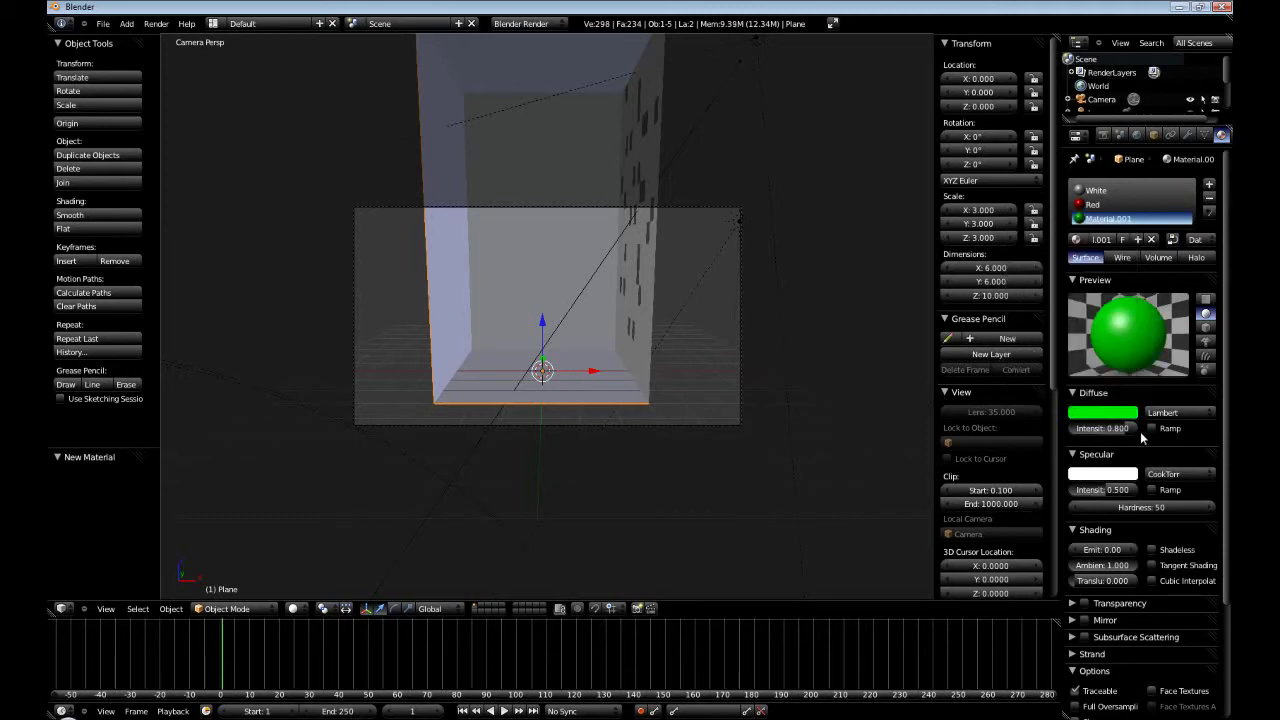
pyautogui.doubleClick(1103, 239)
pyautogui.write('Green')
pyautogui.press('Return')
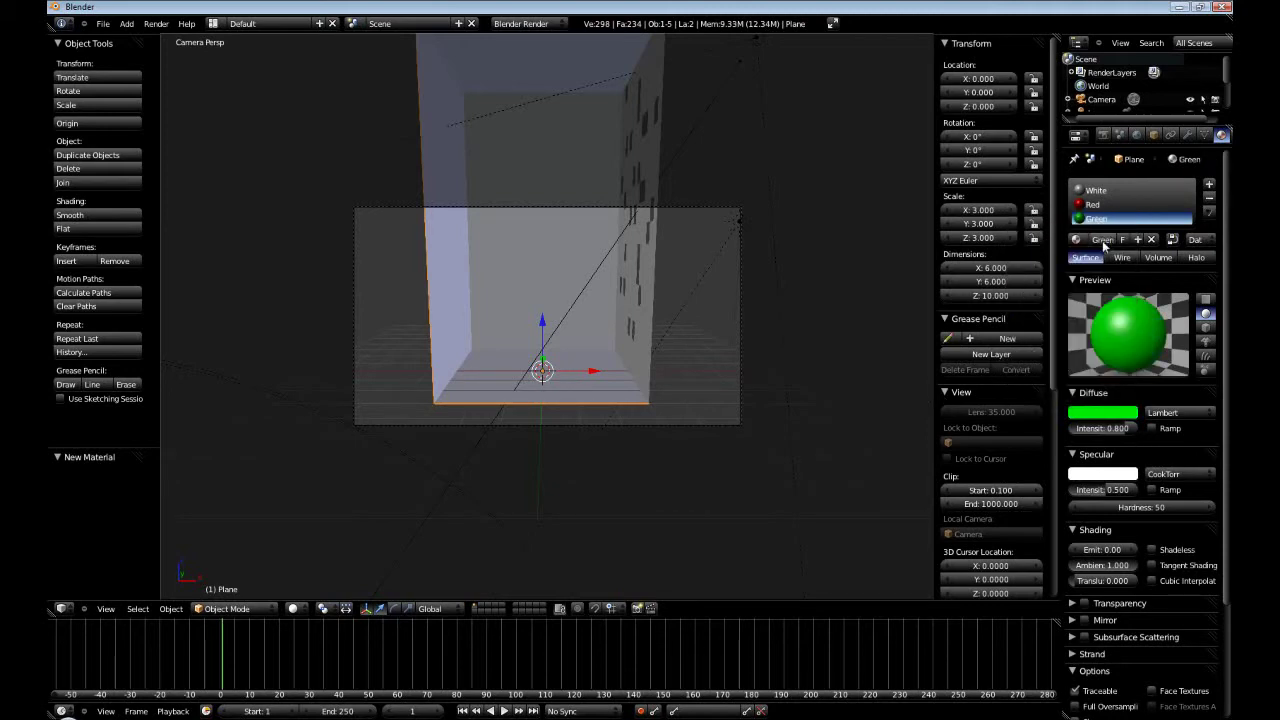
# Assign Green to the back wall face and Red to the left wall face, then render.
pyautogui.press('Tab')
pyautogui.rightClick(545, 290)
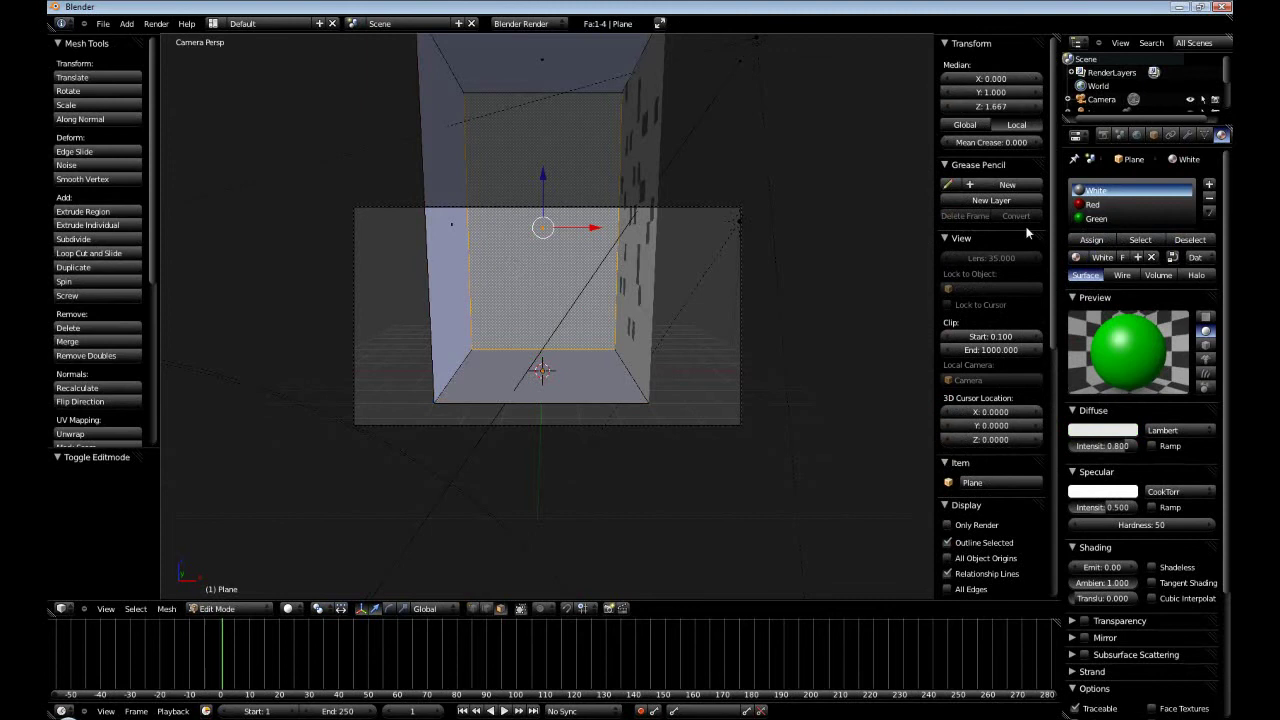
pyautogui.click(1097, 218)
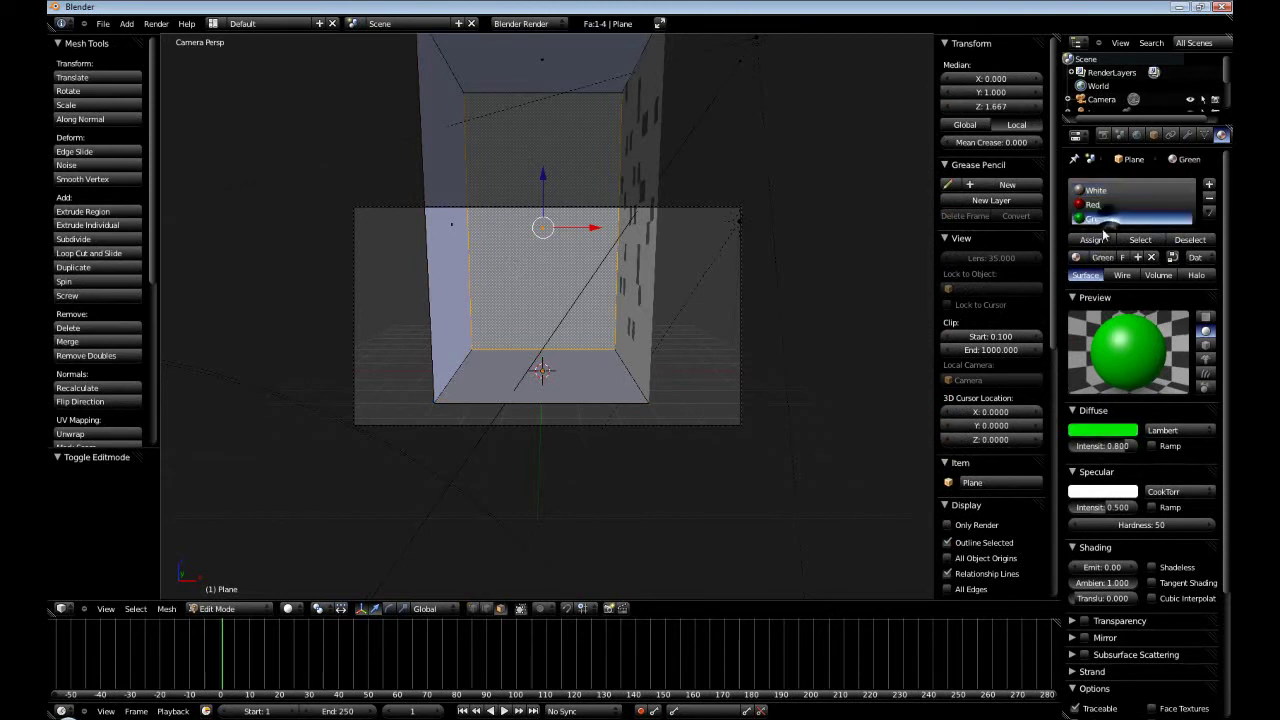
pyautogui.click(1091, 240)
pyautogui.rightClick(440, 173)
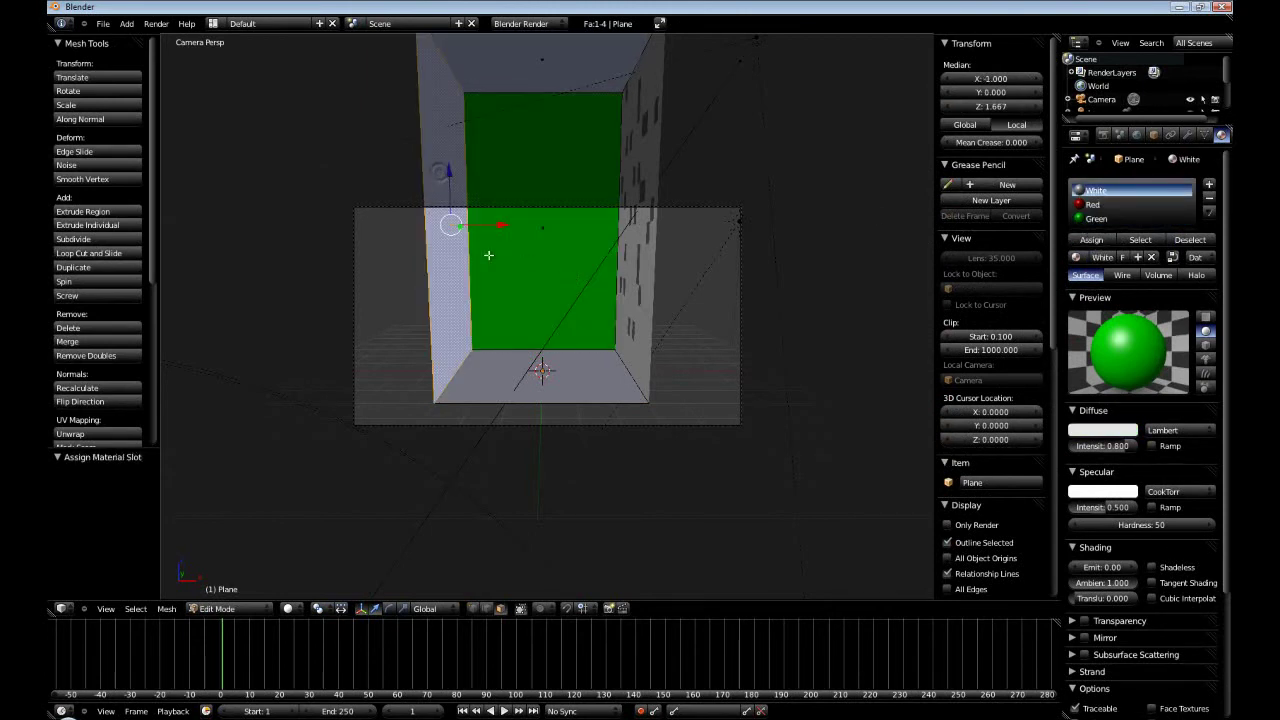
pyautogui.click(1093, 204)
pyautogui.click(1091, 240)
pyautogui.press('Tab')
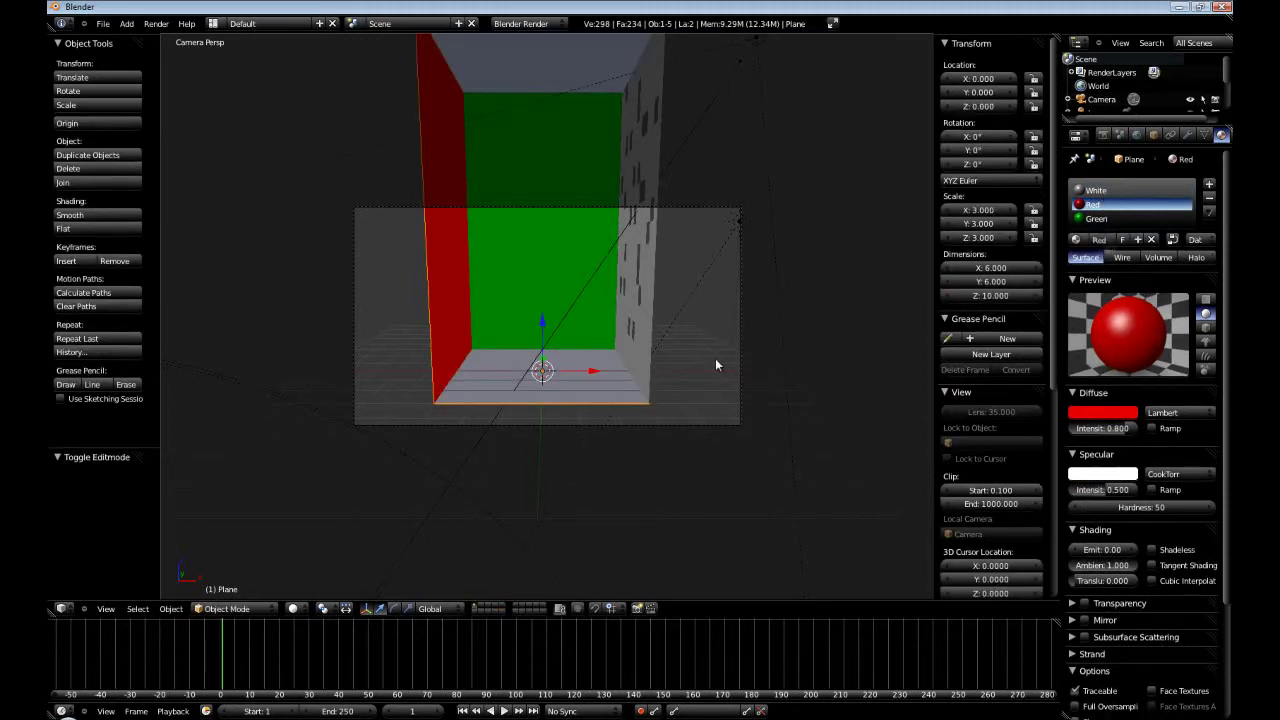
pyautogui.press('F12')
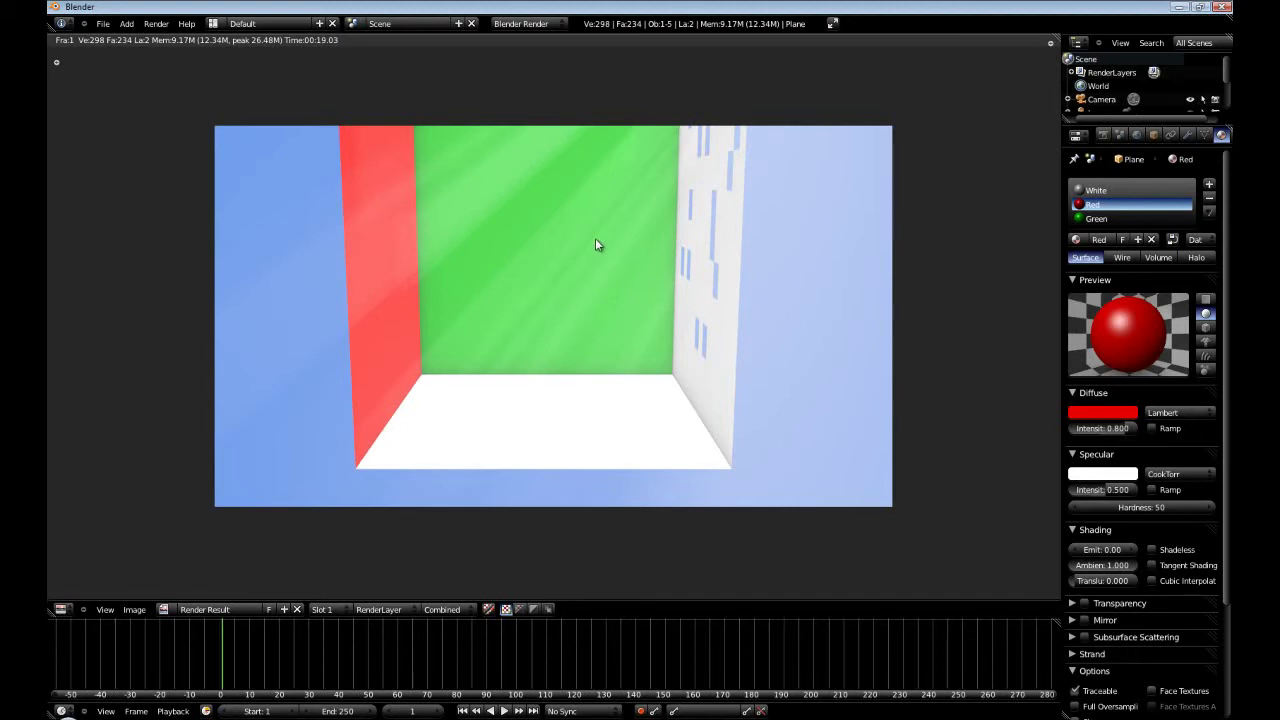
# Set the sun lamp's energy to 0.5, enable Sky and Atmosphere, and render a sky preview.
pyautogui.press('Escape')
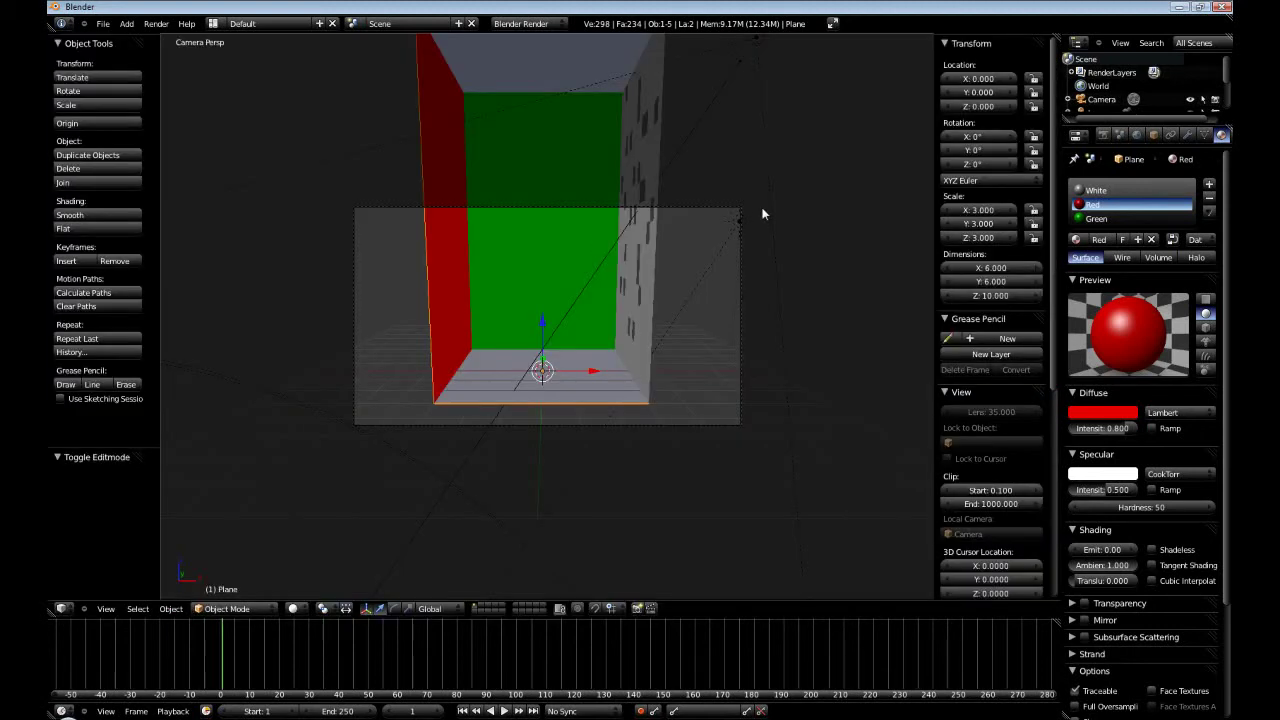
pyautogui.rightClick(740, 221)
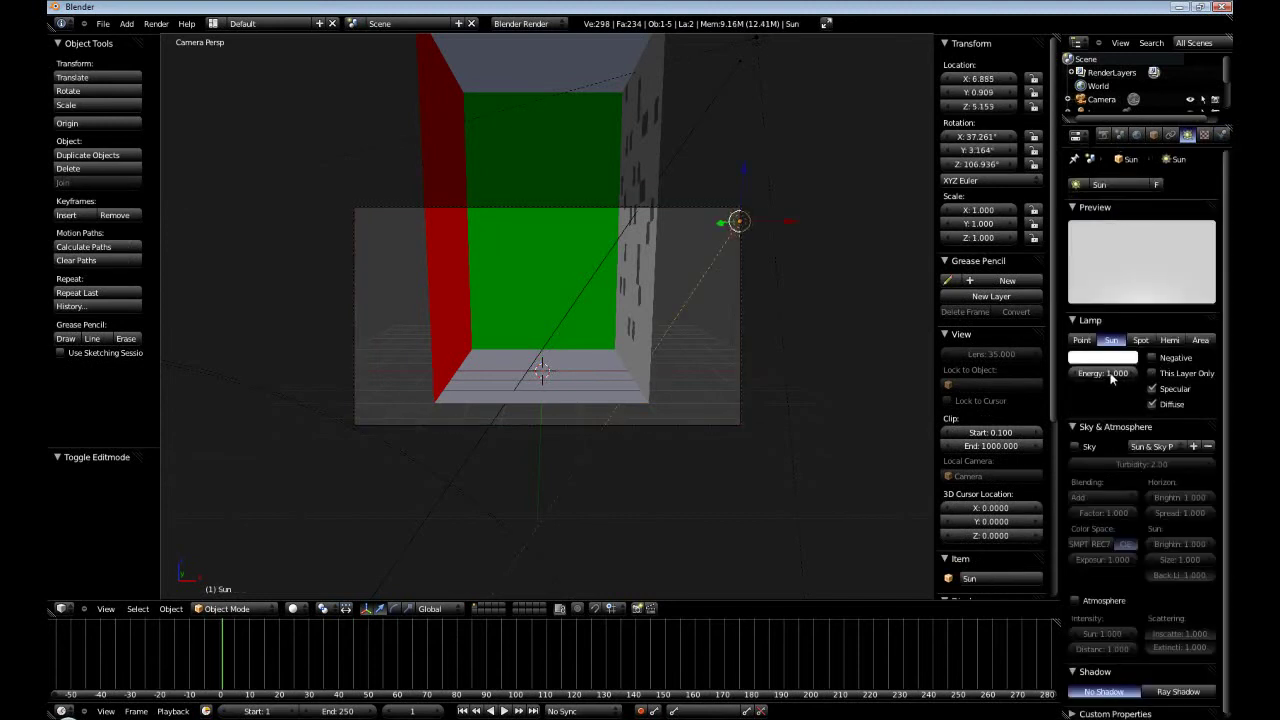
pyautogui.click(1107, 372)
pyautogui.write('0.5')
pyautogui.press('Return')
pyautogui.click(1076, 446)
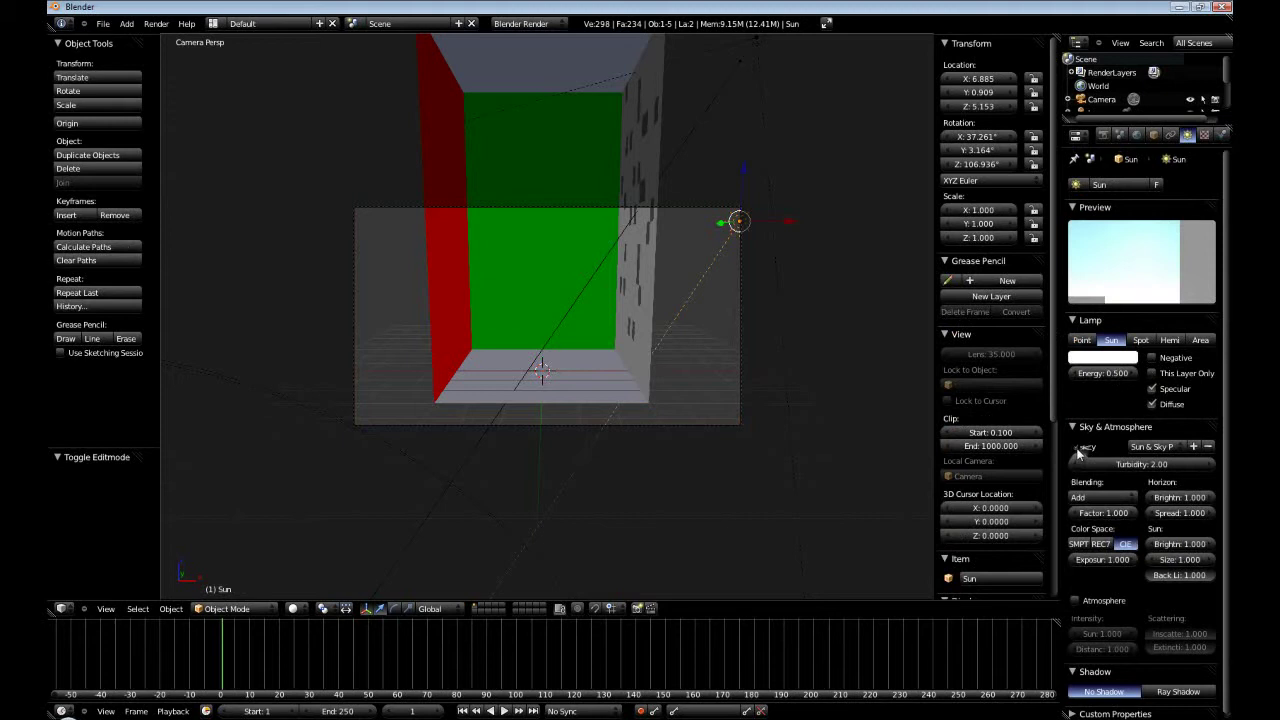
pyautogui.click(1076, 600)
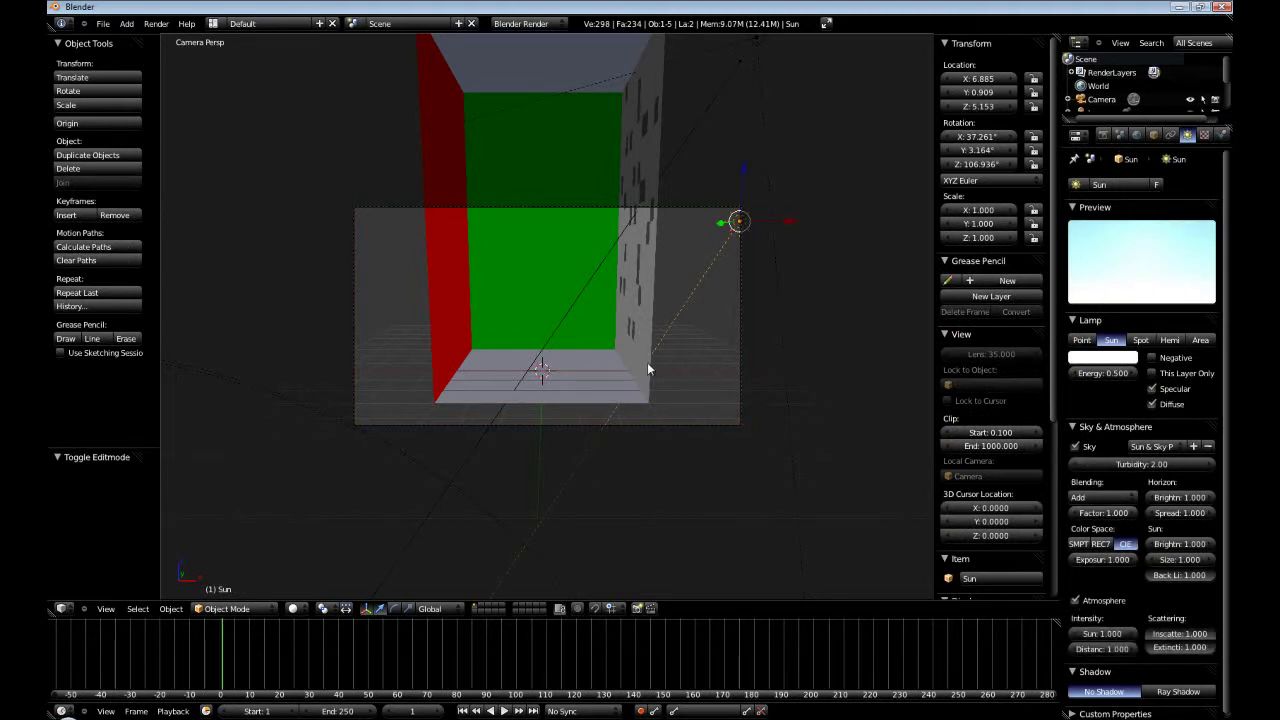
pyautogui.press('F12')
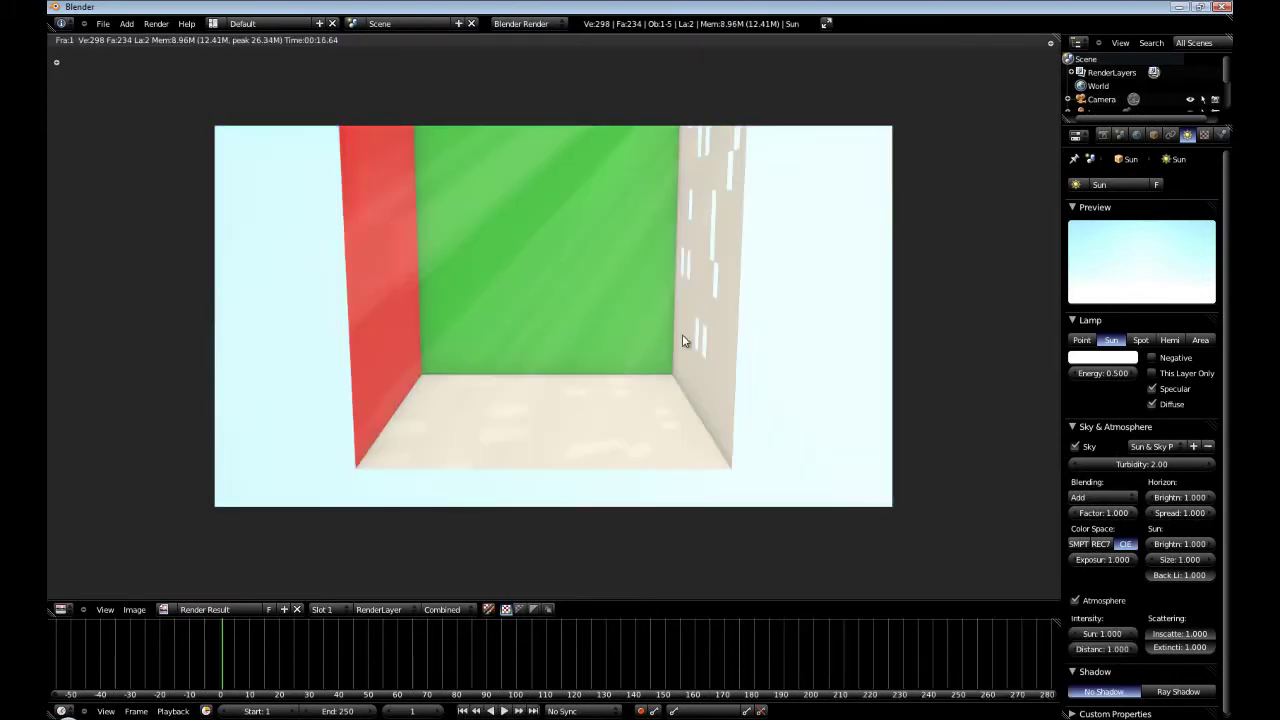
pyautogui.press('Escape')
# Select the room plane, enter edit mode, and switch to front view with wireframe display.
pyautogui.moveTo(682, 324); pyautogui.dragTo(469, 377, button='middle')
pyautogui.rightClick(454, 367)
pyautogui.press('Tab')
pyautogui.rightClick(450, 372)
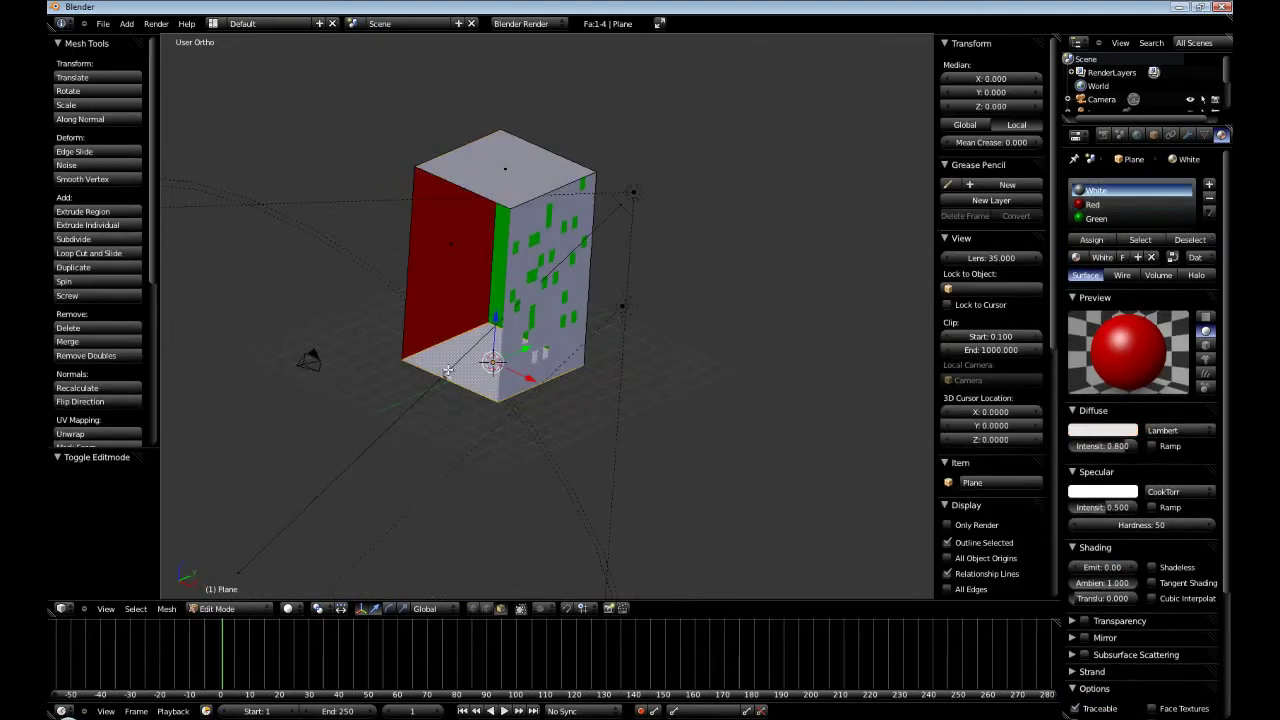
pyautogui.press('KP_1')
pyautogui.press('a')
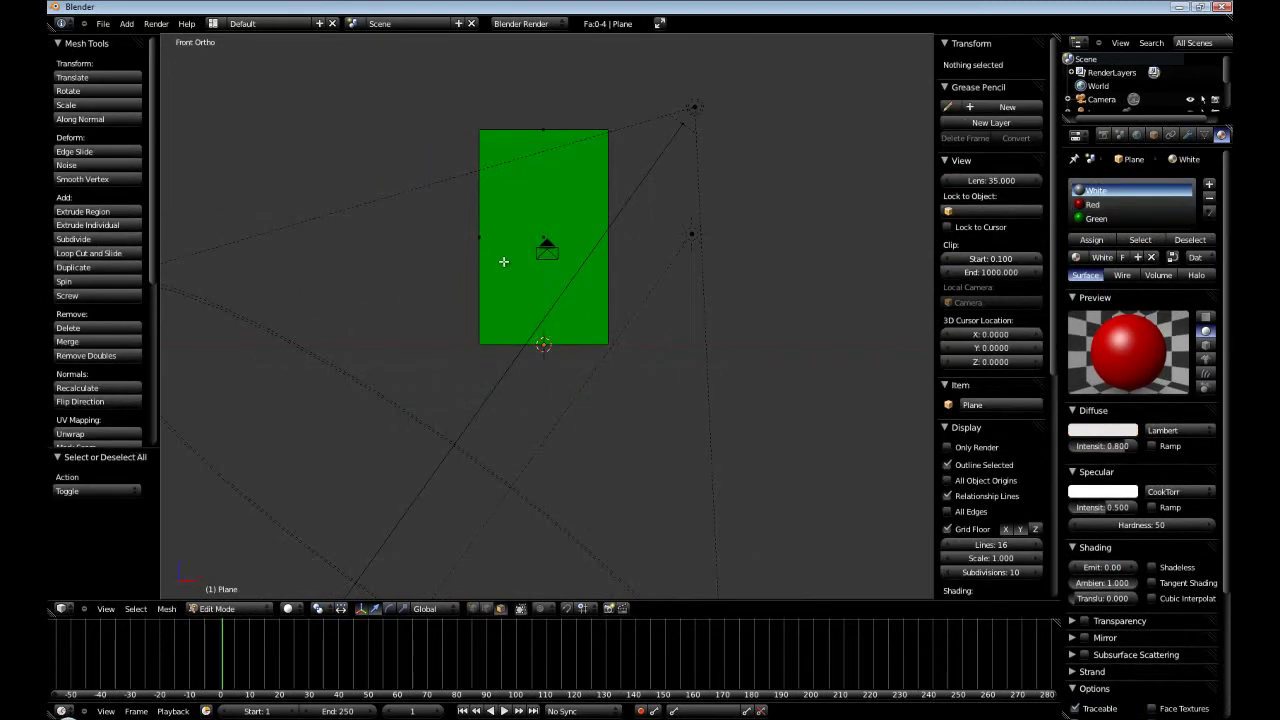
pyautogui.press('z')
pyautogui.press('z')
pyautogui.press('Tab')
pyautogui.press('Tab')
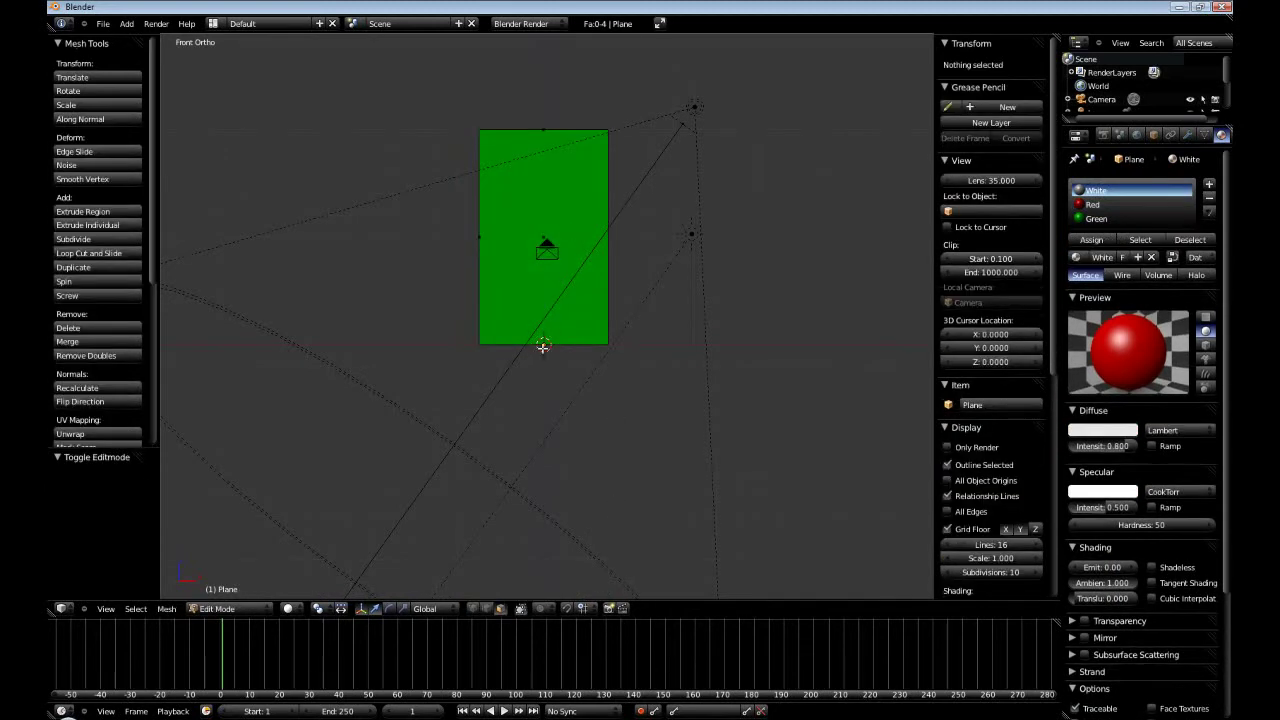
# In edge select mode, select three edges of the red wall.
pyautogui.moveTo(577, 190); pyautogui.dragTo(476, 424, button='middle')
pyautogui.rightClick(476, 424)
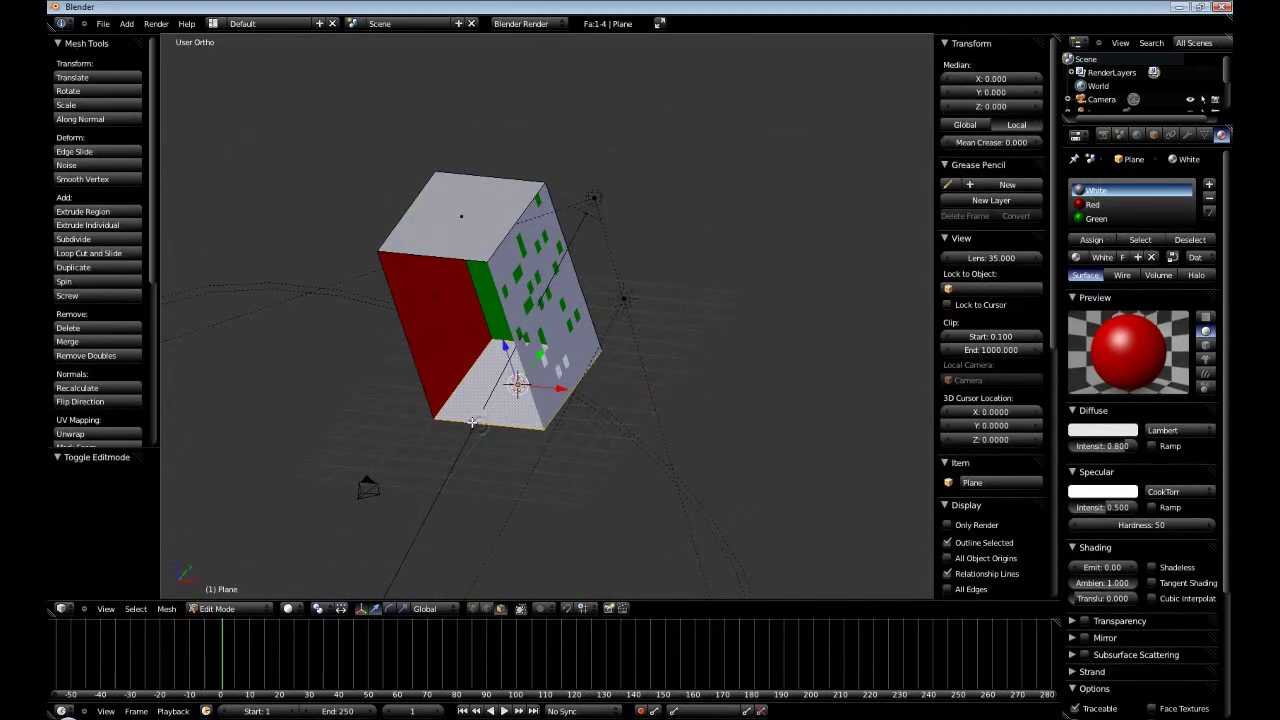
pyautogui.keyDown('shift'); pyautogui.rightClick(428, 396); pyautogui.keyUp('shift')
pyautogui.click(487, 608)
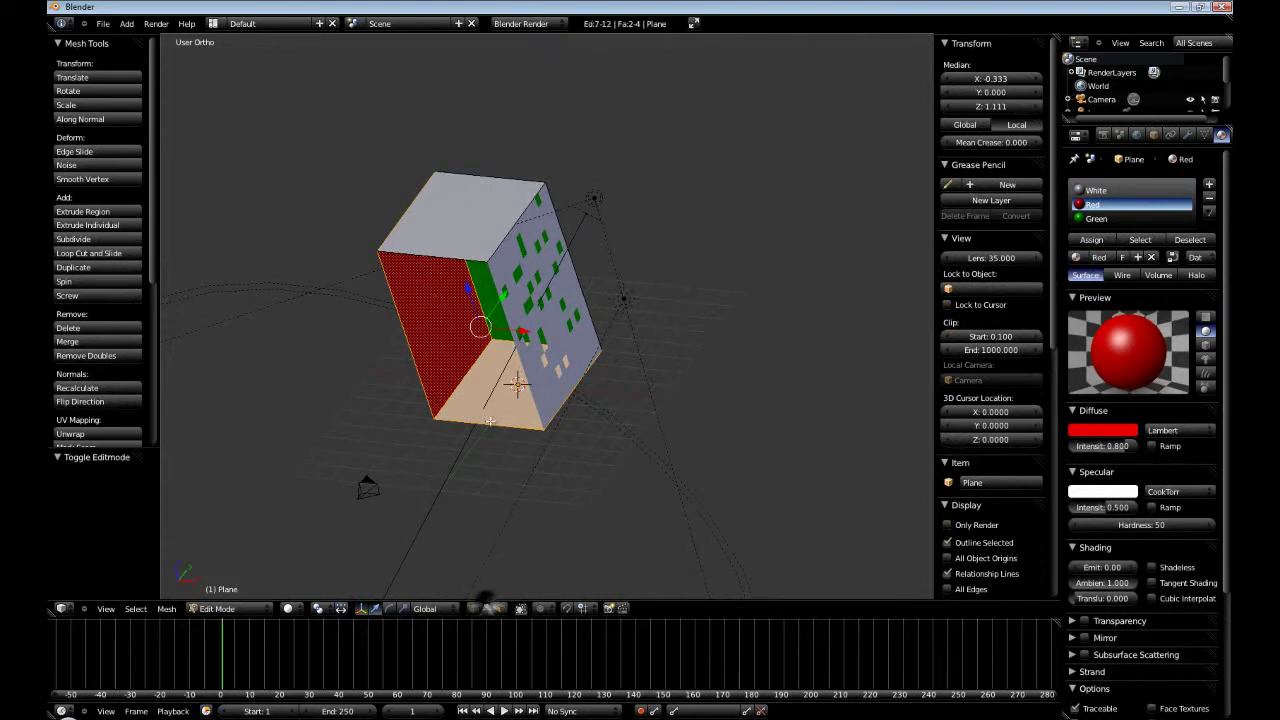
pyautogui.press('a')
pyautogui.rightClick(488, 427)
pyautogui.keyDown('shift'); pyautogui.rightClick(424, 386); pyautogui.keyUp('shift')
pyautogui.keyDown('shift'); pyautogui.rightClick(432, 257); pyautogui.keyUp('shift')
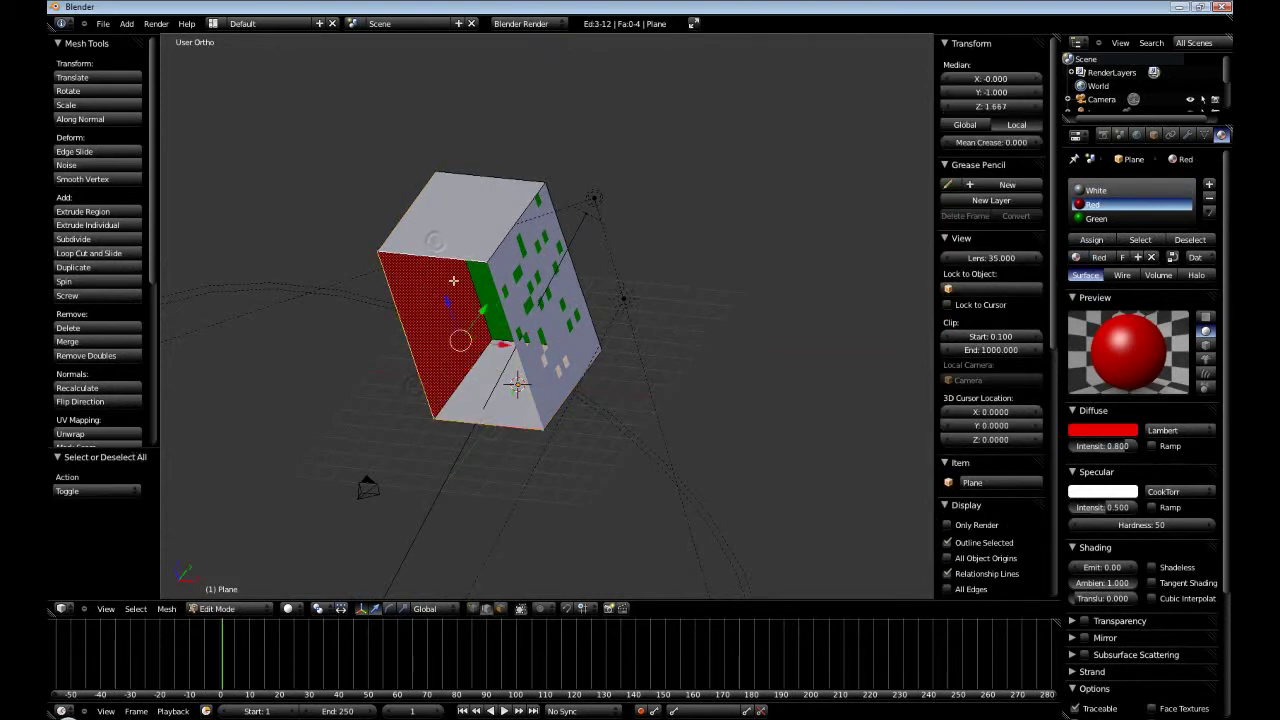
# Extrude the red wall edges 10 along X, -10 along Y, and 10 down along Z.
pyautogui.write('gzx')
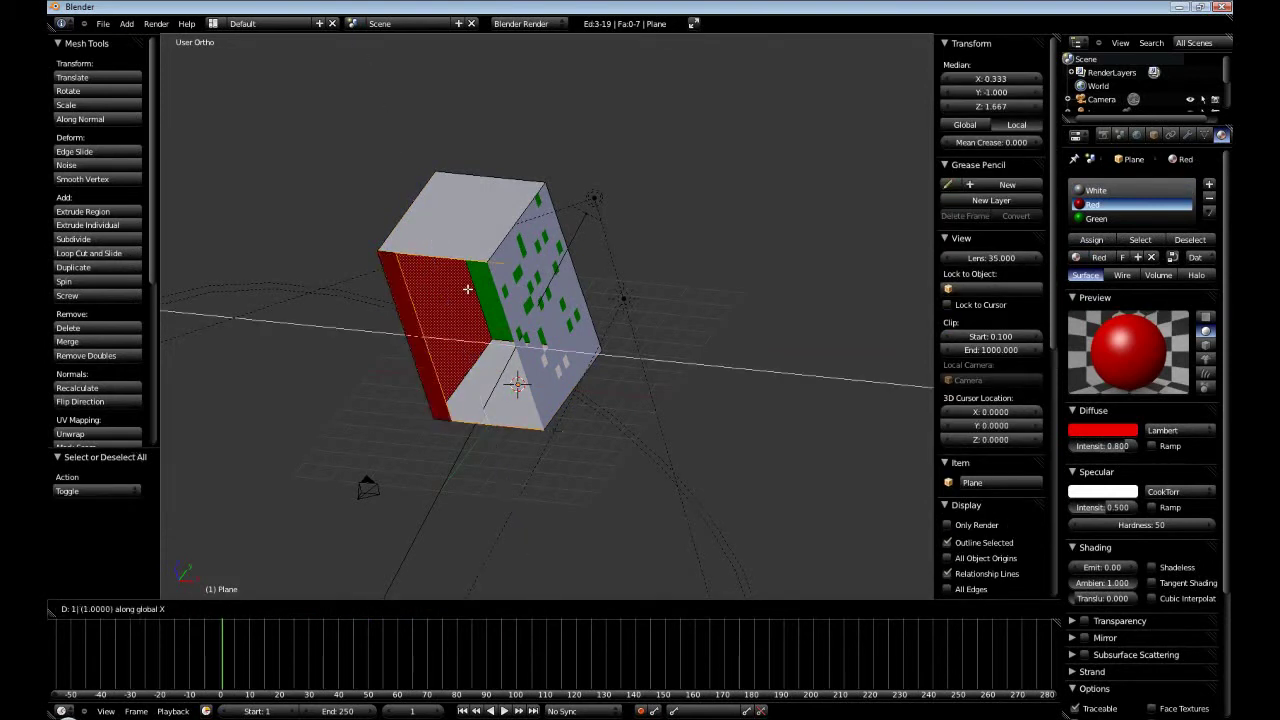
pyautogui.write('10')
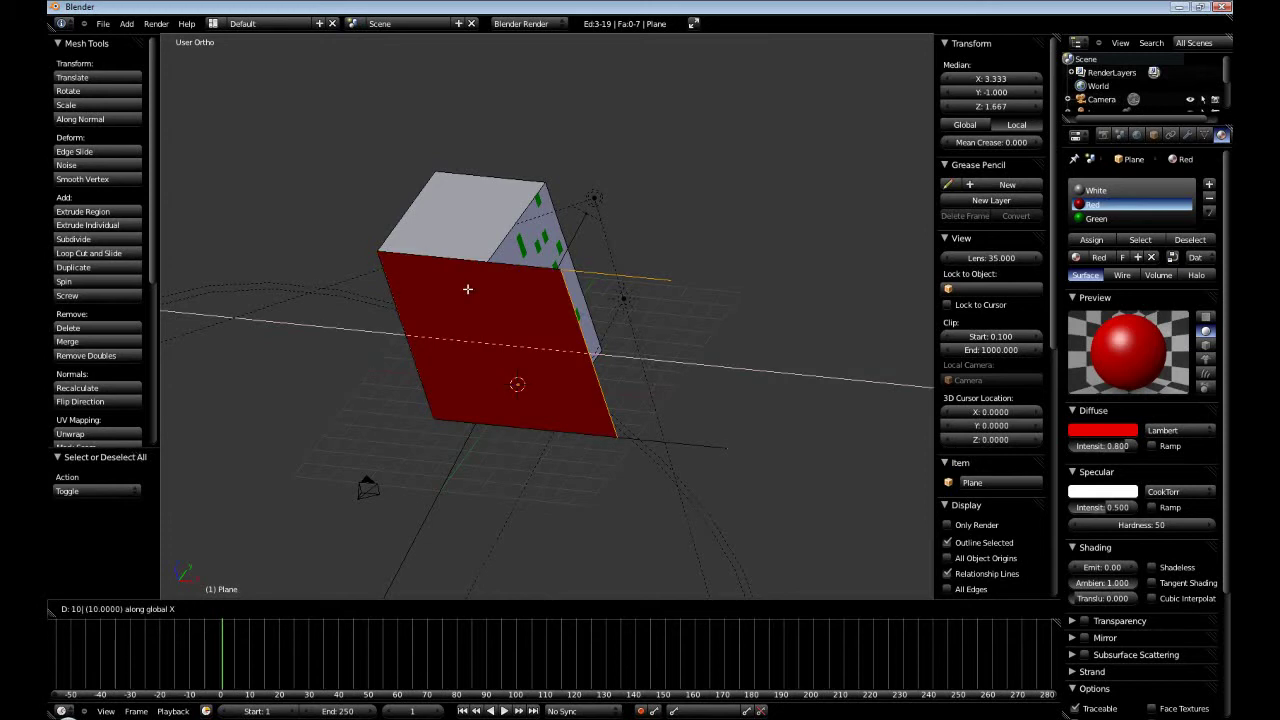
pyautogui.press('Return')
pyautogui.write('e')
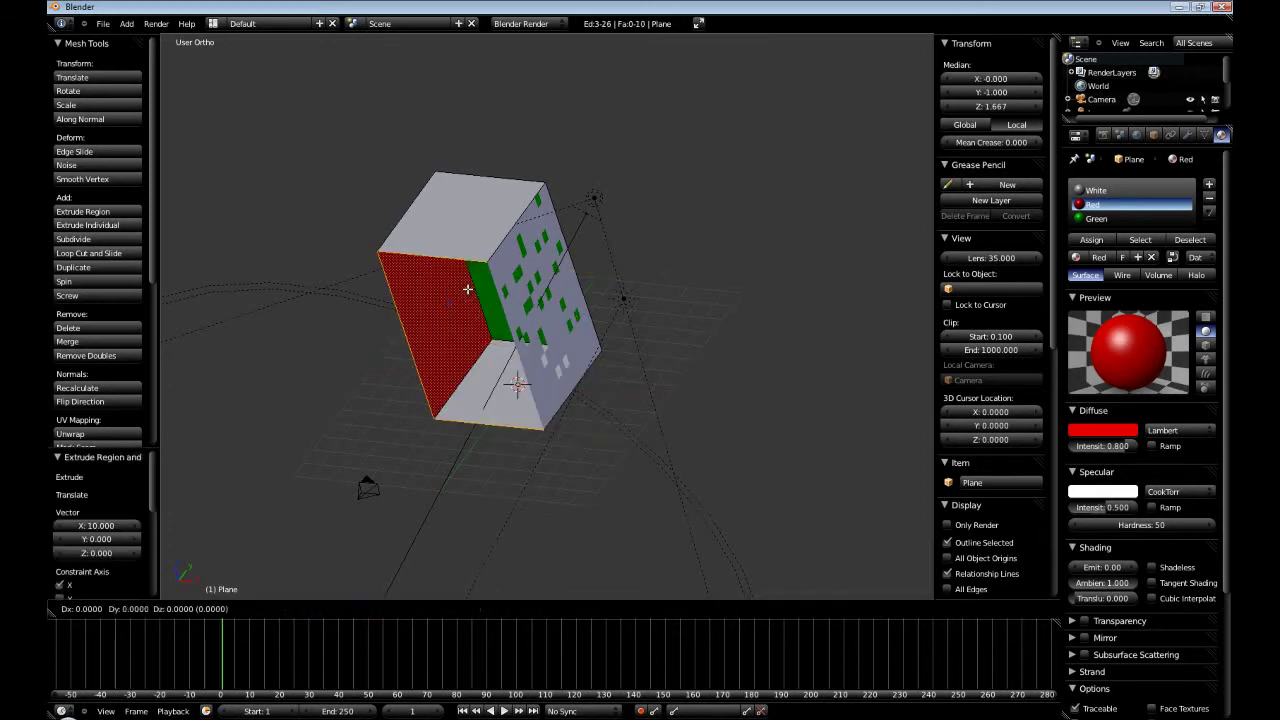
pyautogui.write('y-10')
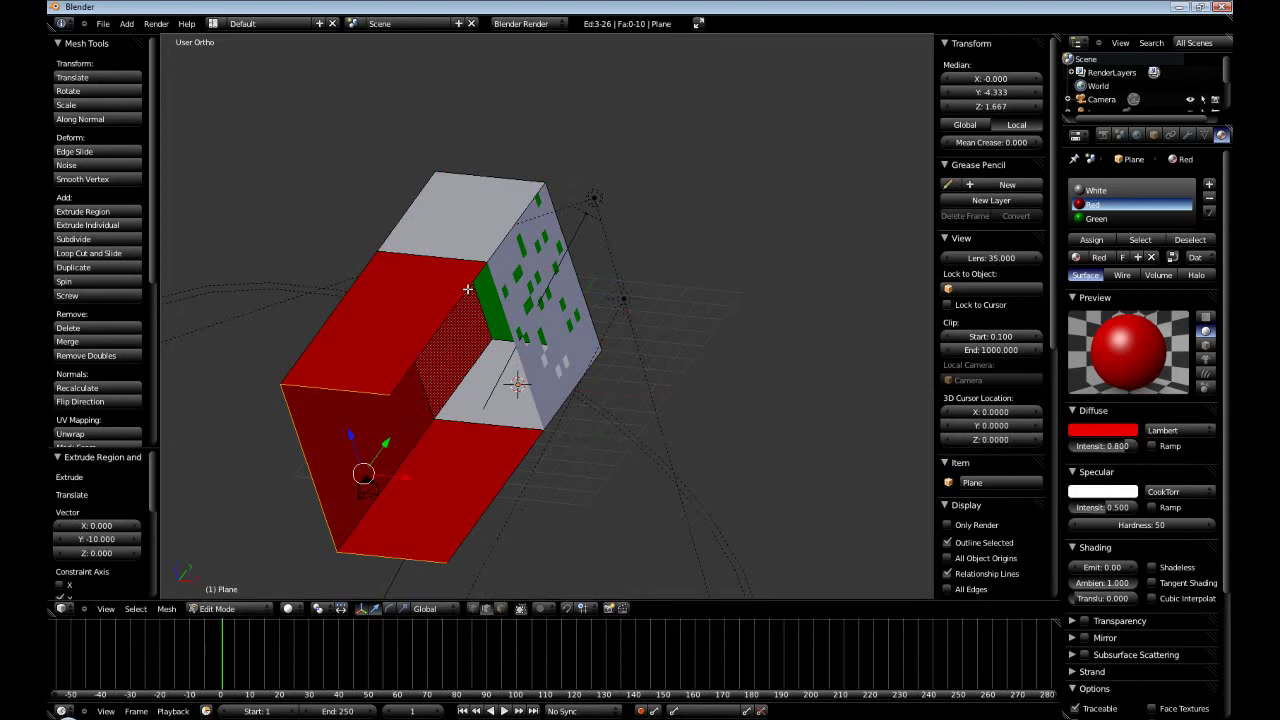
pyautogui.moveTo(467, 289); pyautogui.dragTo(510, 277, button='middle')
pyautogui.rightClick(510, 277)
pyautogui.press('e')
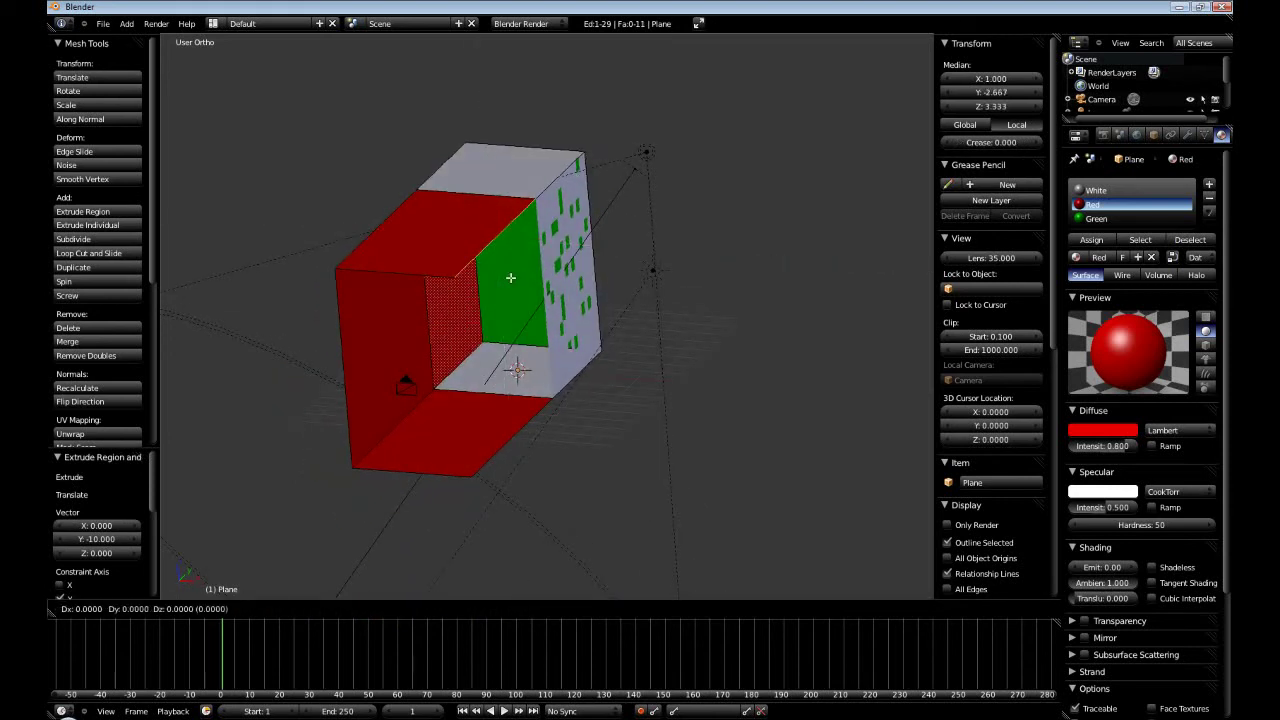
pyautogui.write('z10-')
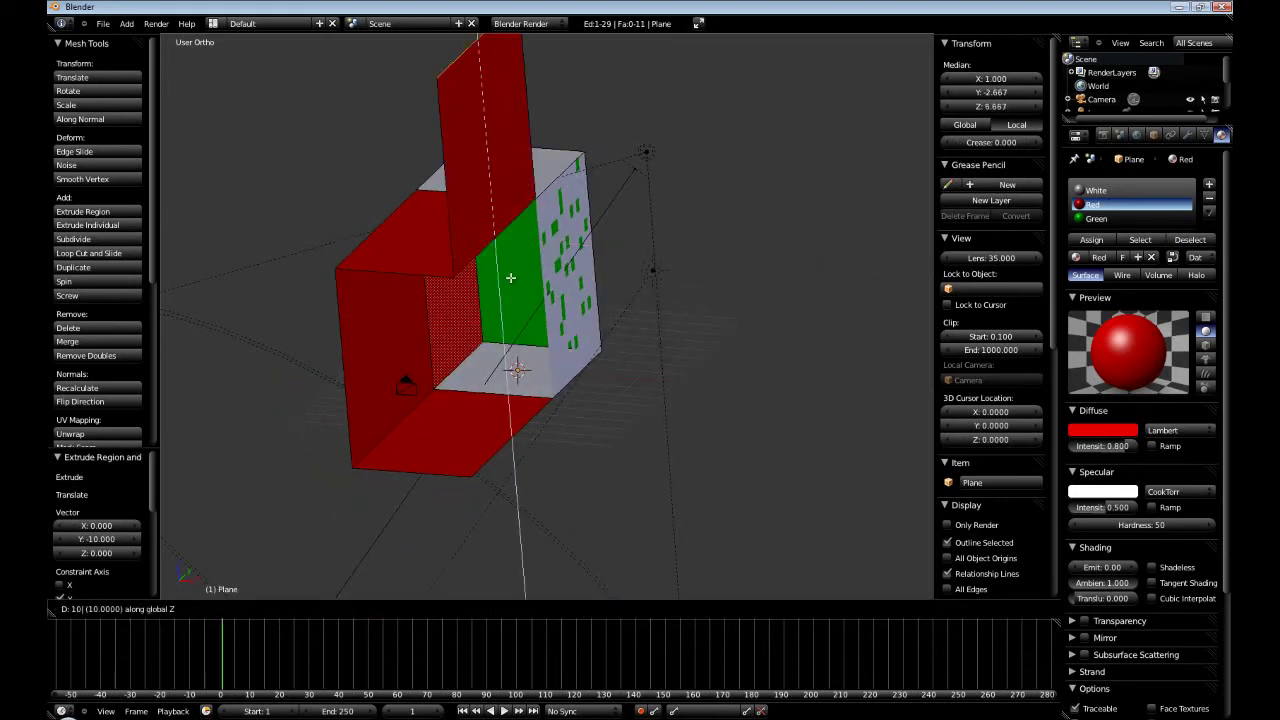
pyautogui.press('Return')
pyautogui.moveTo(512, 280); pyautogui.dragTo(563, 289, button='middle')
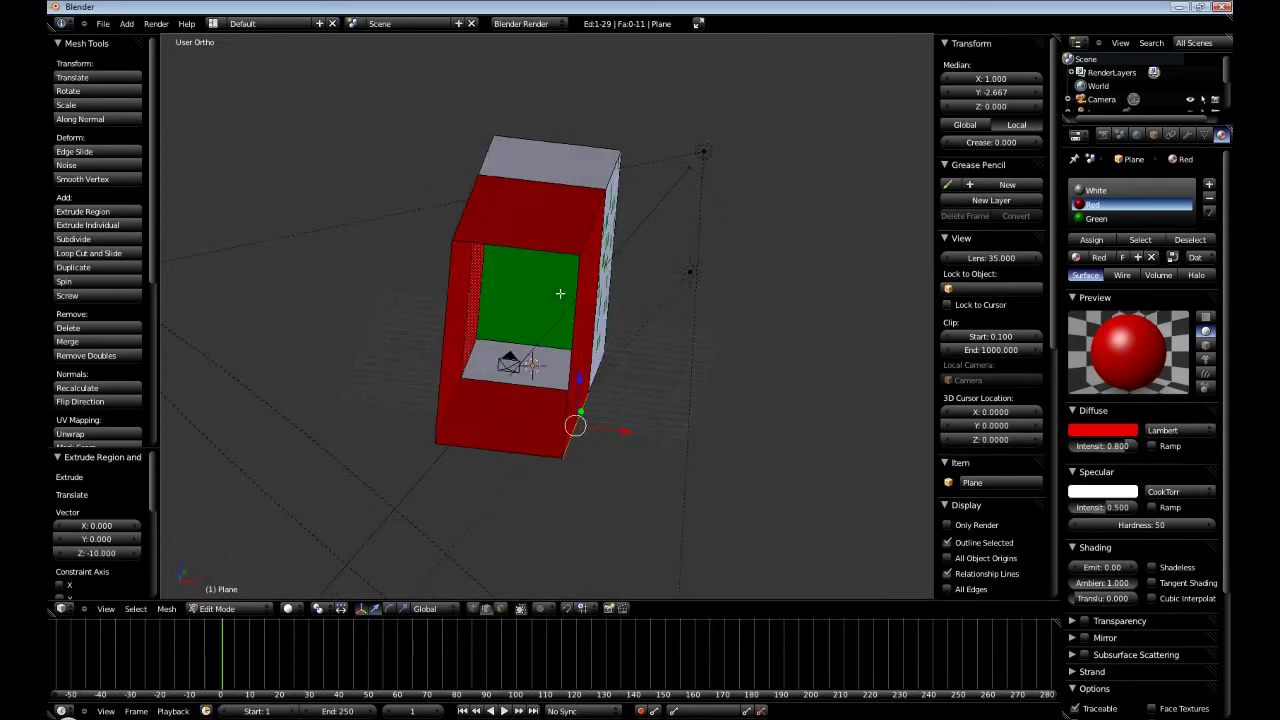
pyautogui.moveTo(686, 366); pyautogui.dragTo(634, 346, button='middle')
# Assign the White material to the extended room's new floor face and right inner wall.
pyautogui.press('Tab')
pyautogui.press('Tab')
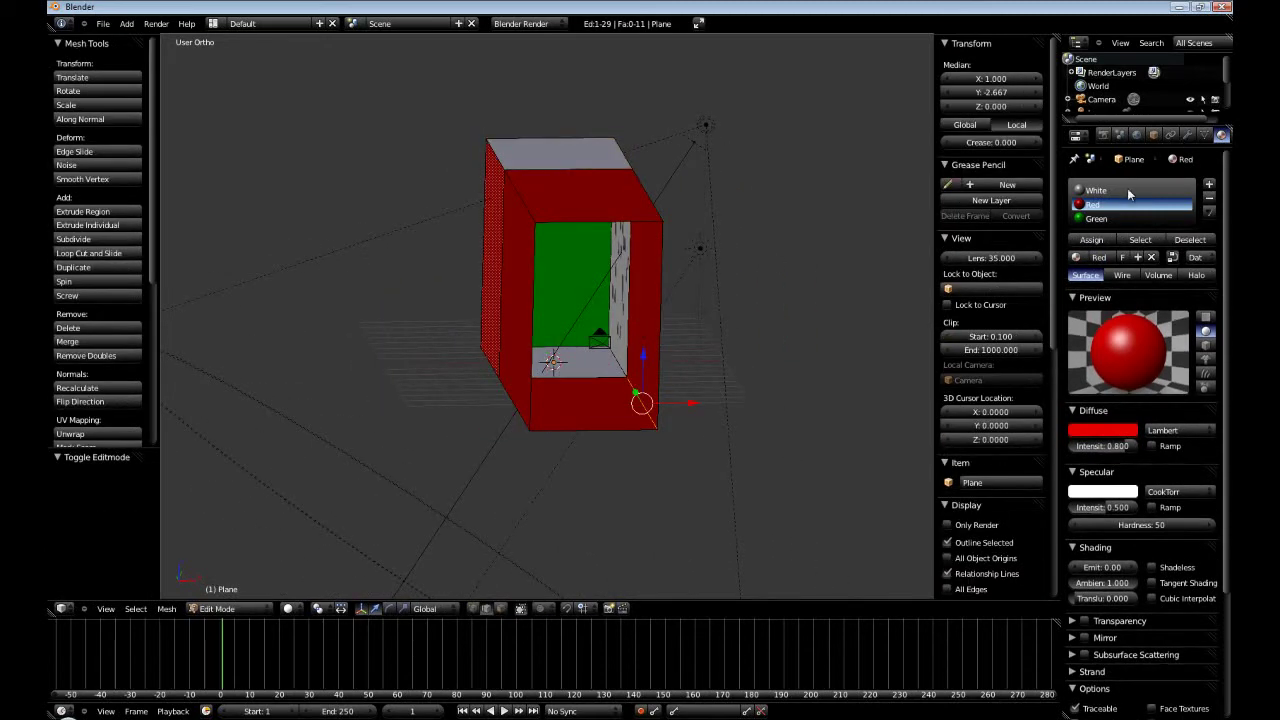
pyautogui.click(1118, 190)
pyautogui.press('a')
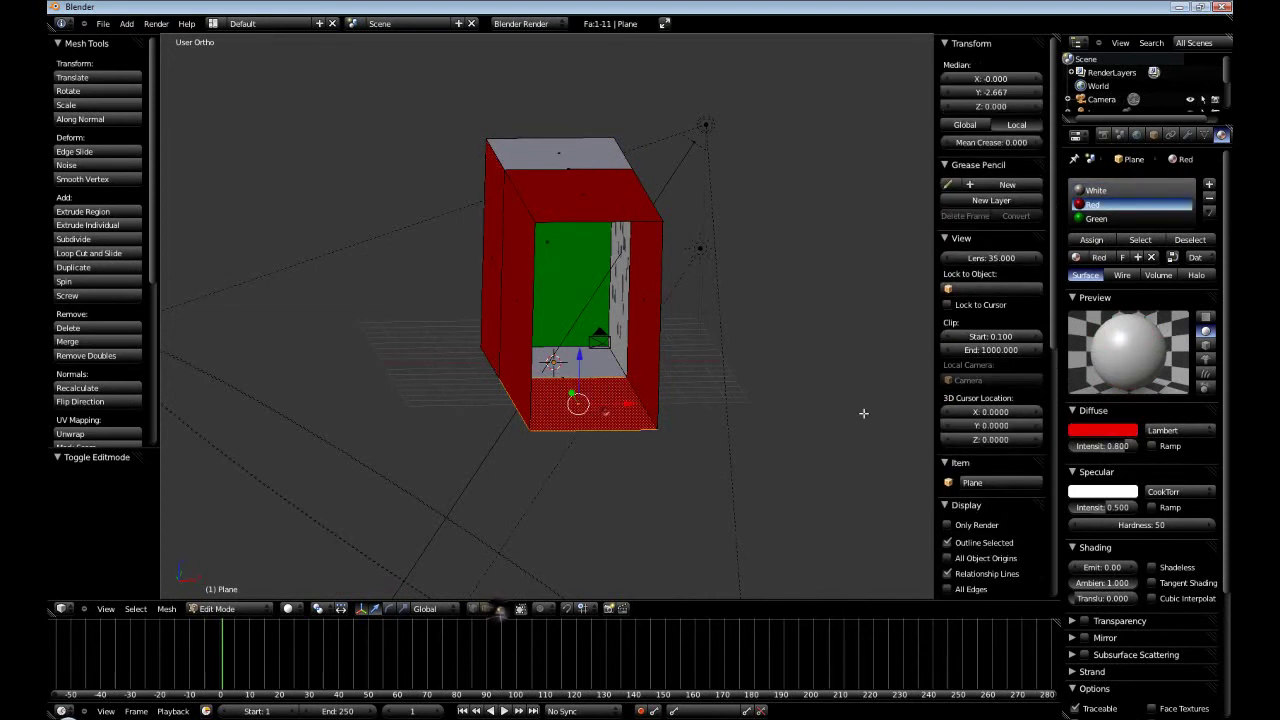
pyautogui.rightClick(606, 412)
pyautogui.click(1091, 240)
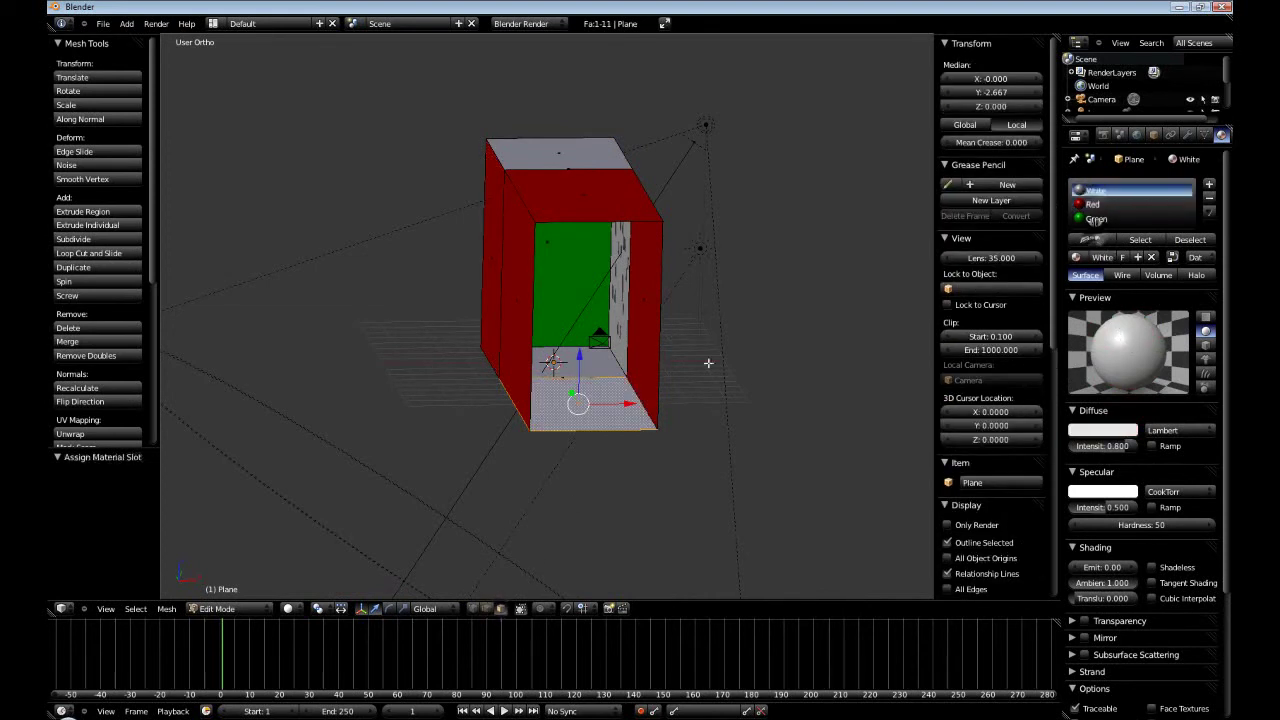
pyautogui.rightClick(643, 298)
pyautogui.click(1097, 190)
pyautogui.click(1091, 240)
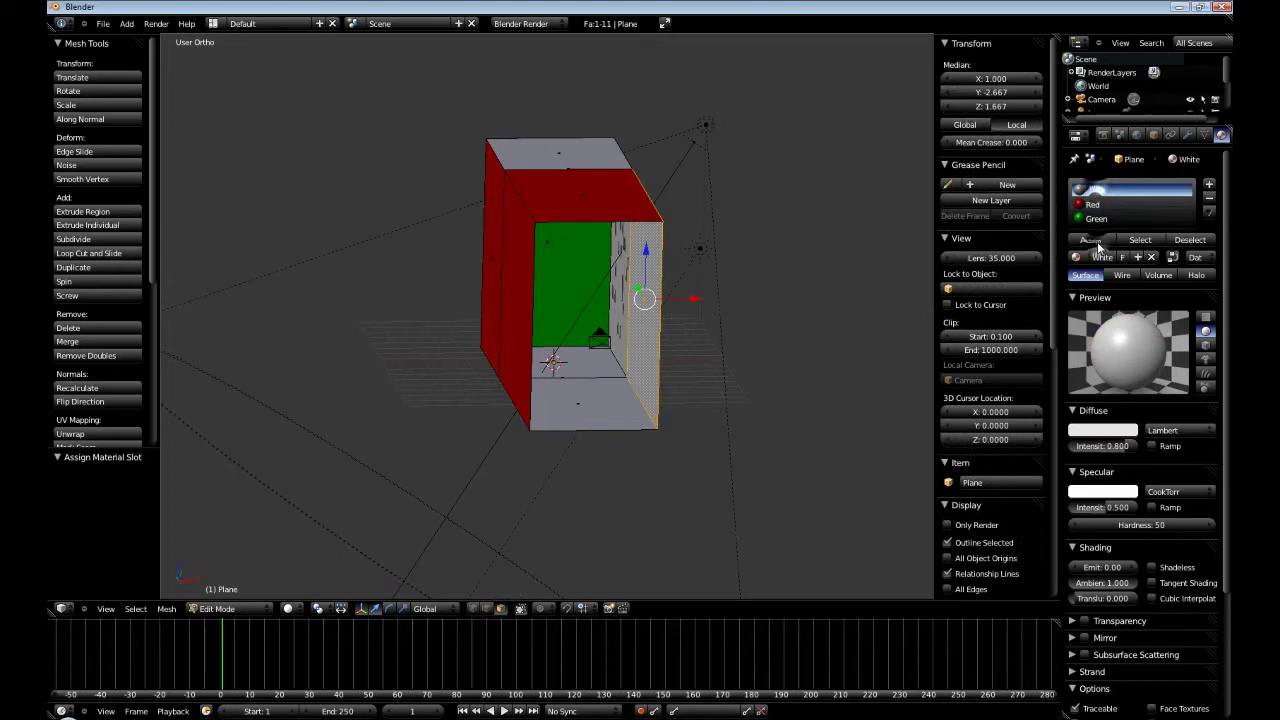
pyautogui.press('KP_0')
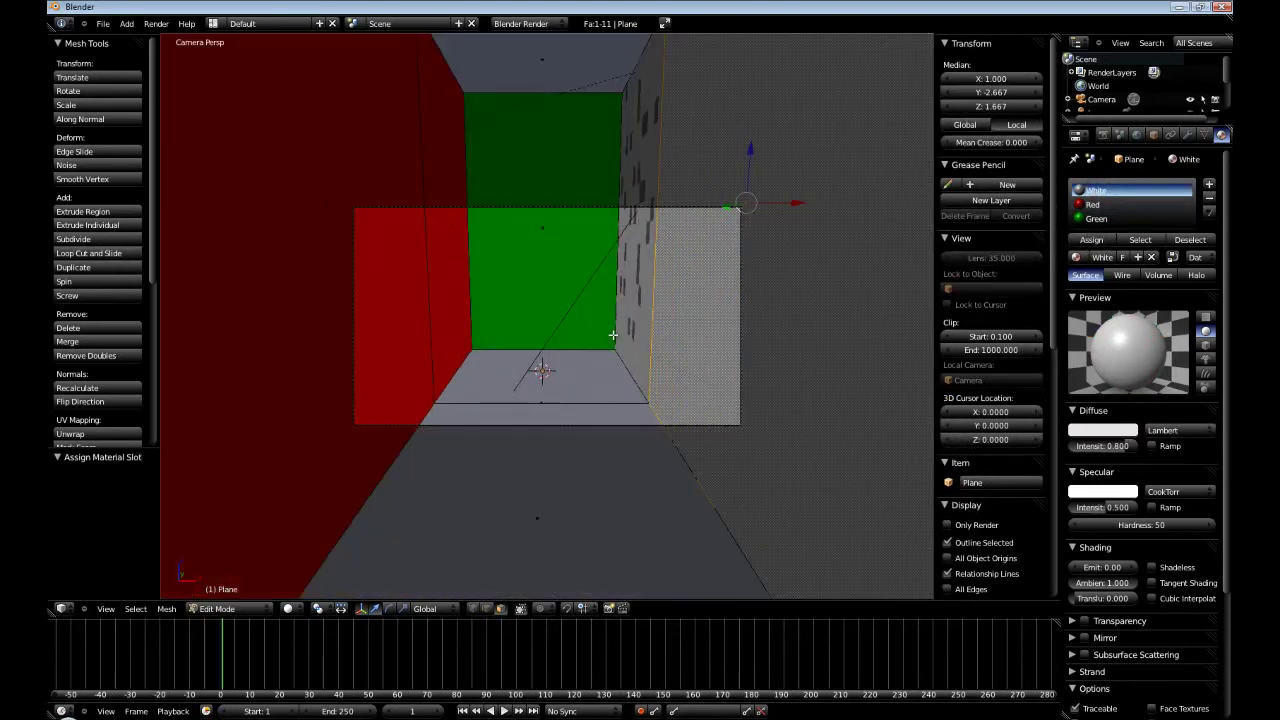
pyautogui.press('Tab')
# Render the extended room, then select the spotlight and scroll to its lamp settings.
pyautogui.press('F12')
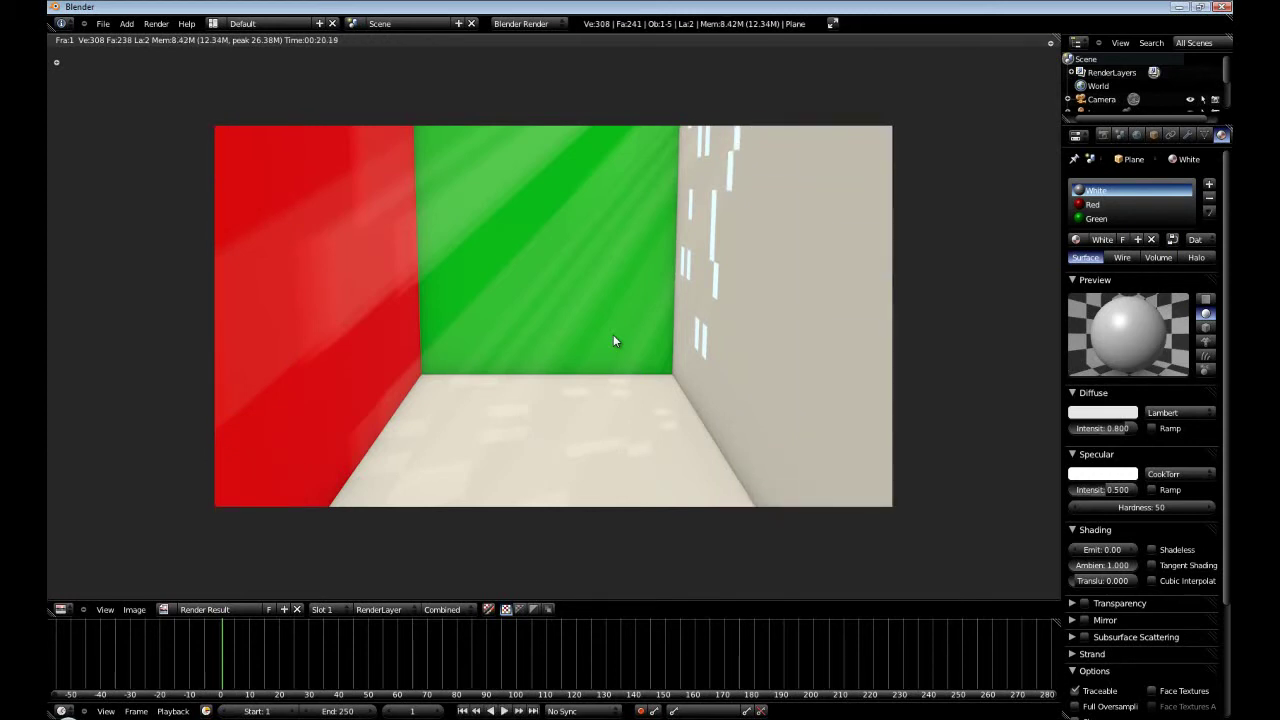
pyautogui.press('Escape')
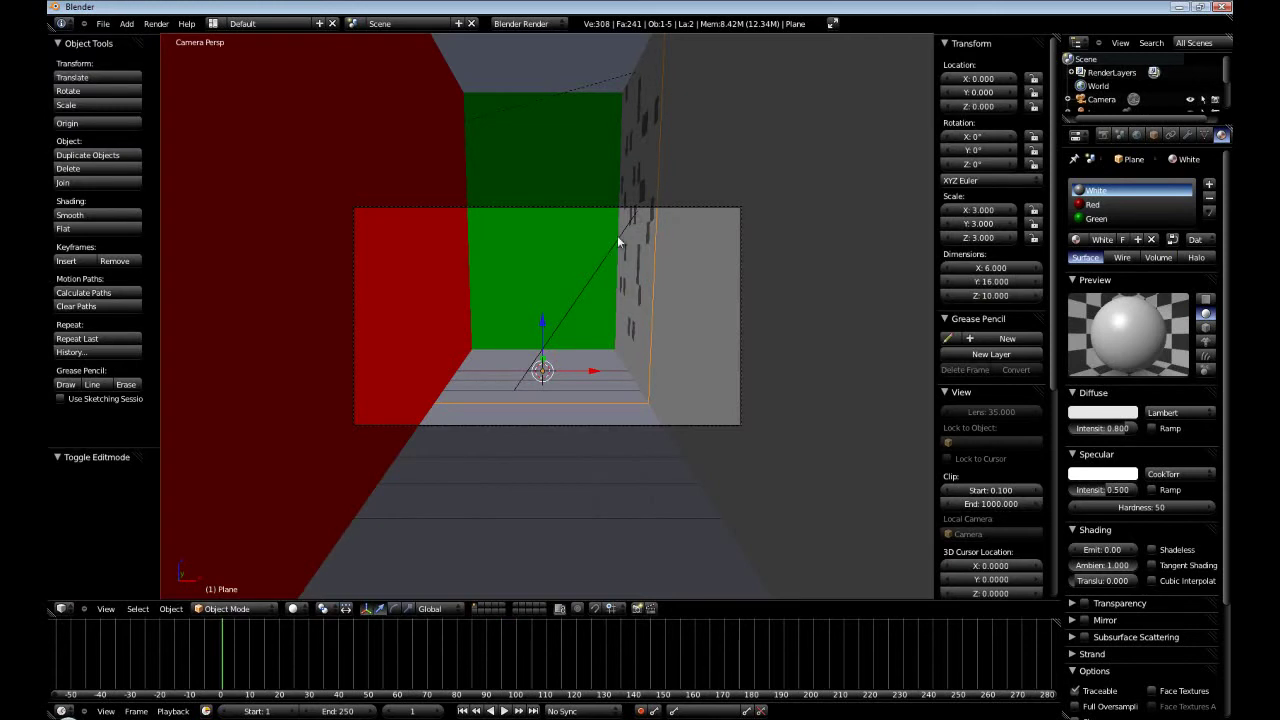
pyautogui.rightClick(756, 38)
pyautogui.scroll(-1, 1149, 475)
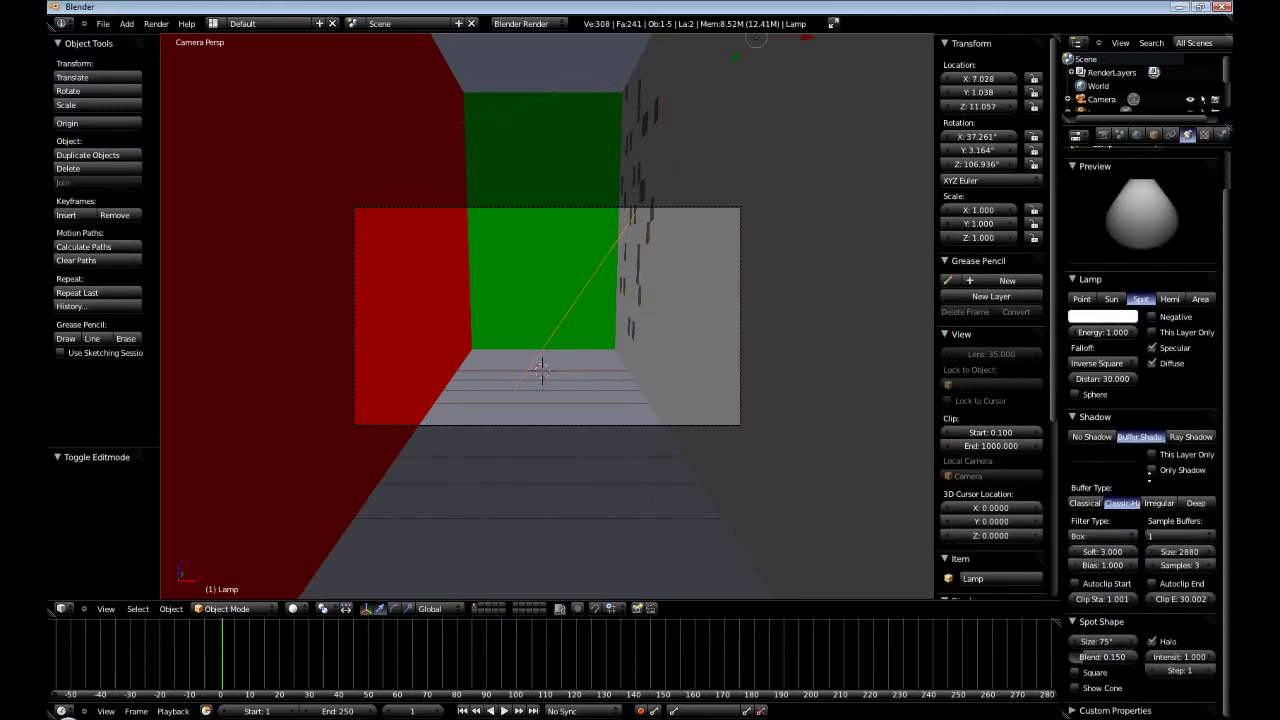
# Set the spotlight's halo step to 12 and render the room.
pyautogui.click(1196, 673)
pyautogui.write('12')
pyautogui.press('Return')
pyautogui.press('F12')
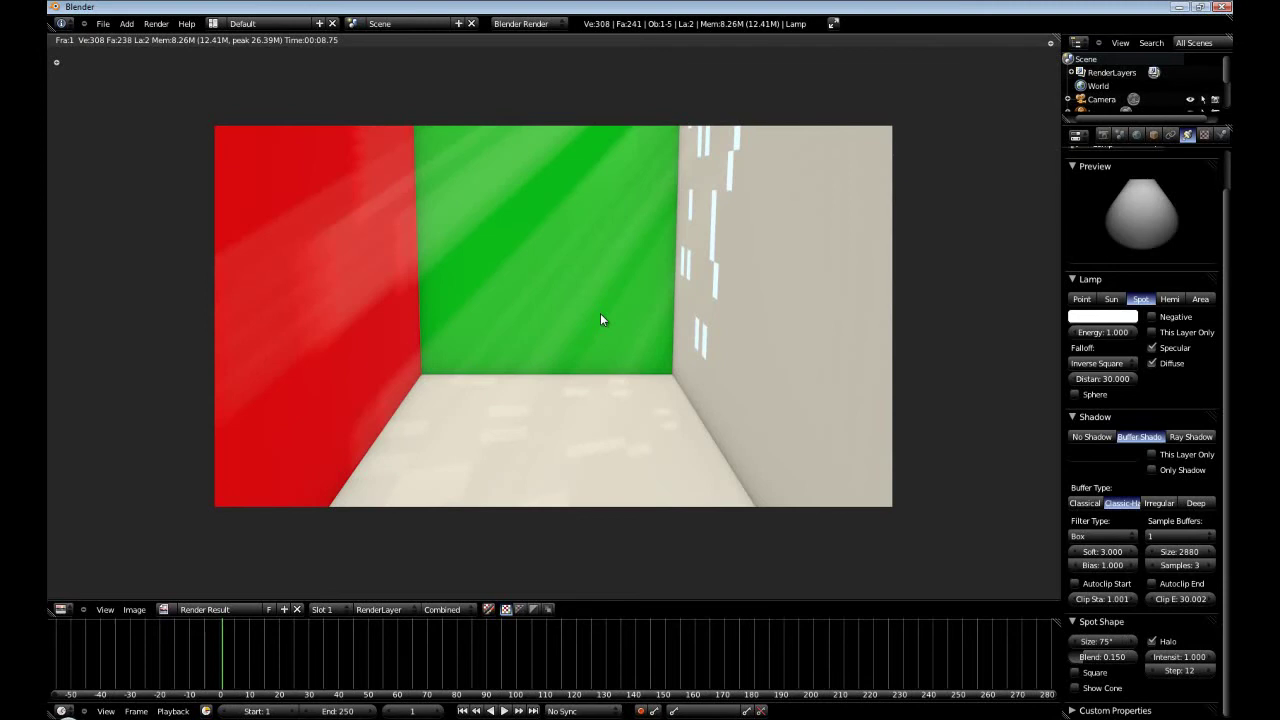
# Lower the spotlight's halo step to 6.
pyautogui.click(1190, 670)
pyautogui.write('6')
pyautogui.press('Return')
# Set ambient occlusion factor to 0.5 with 10 samples, then render the room.
pyautogui.click(1137, 135)
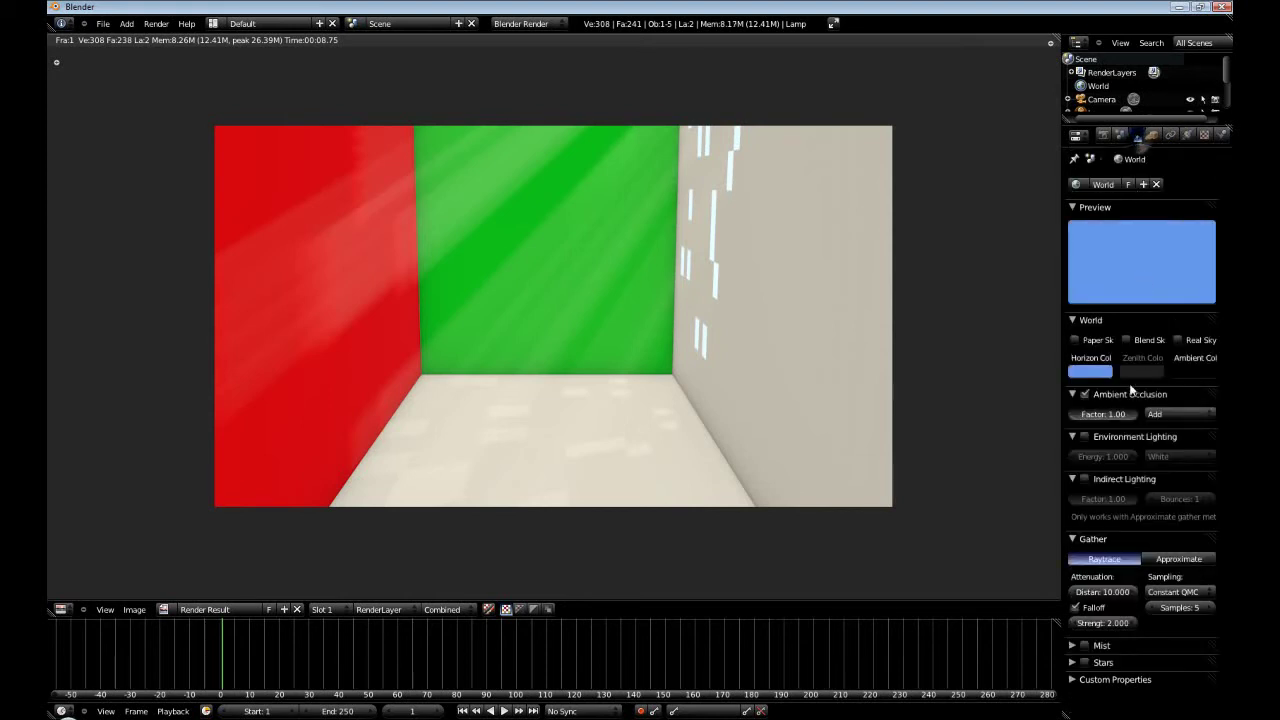
pyautogui.click(1095, 414)
pyautogui.write('0')
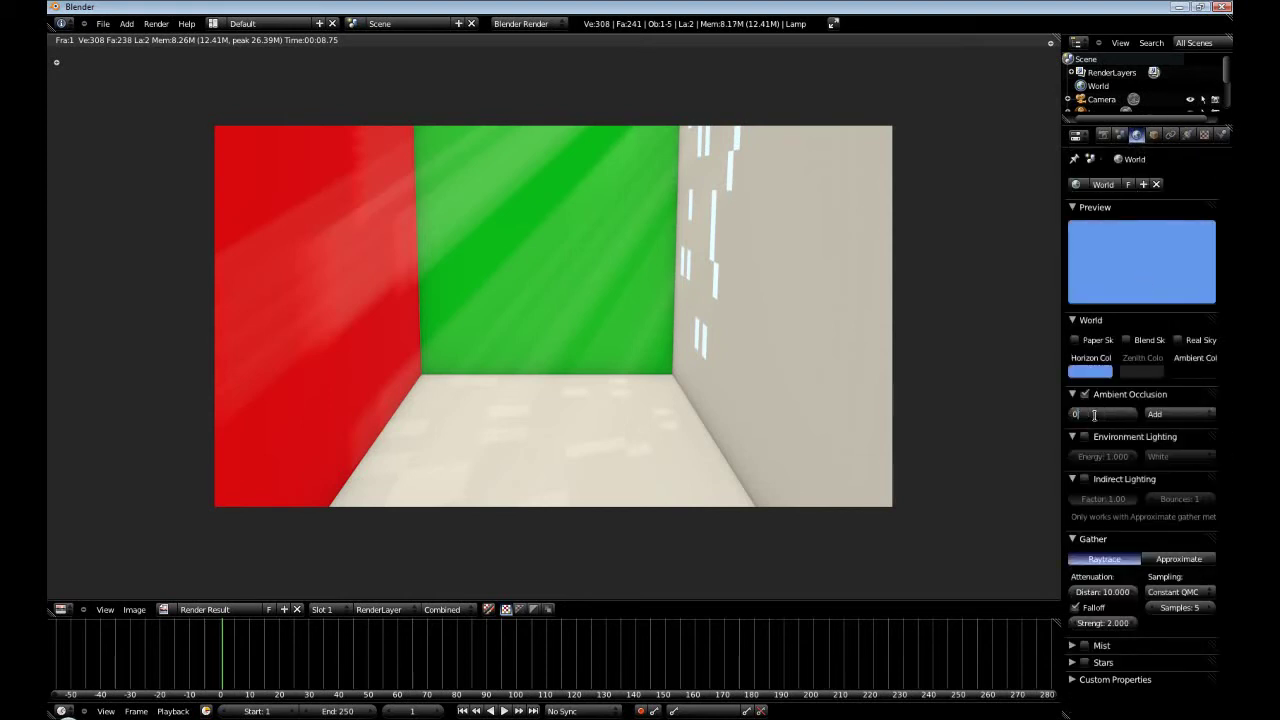
pyautogui.write('.5')
pyautogui.press('Return')
pyautogui.click(1188, 606)
pyautogui.write('10')
pyautogui.press('Return')
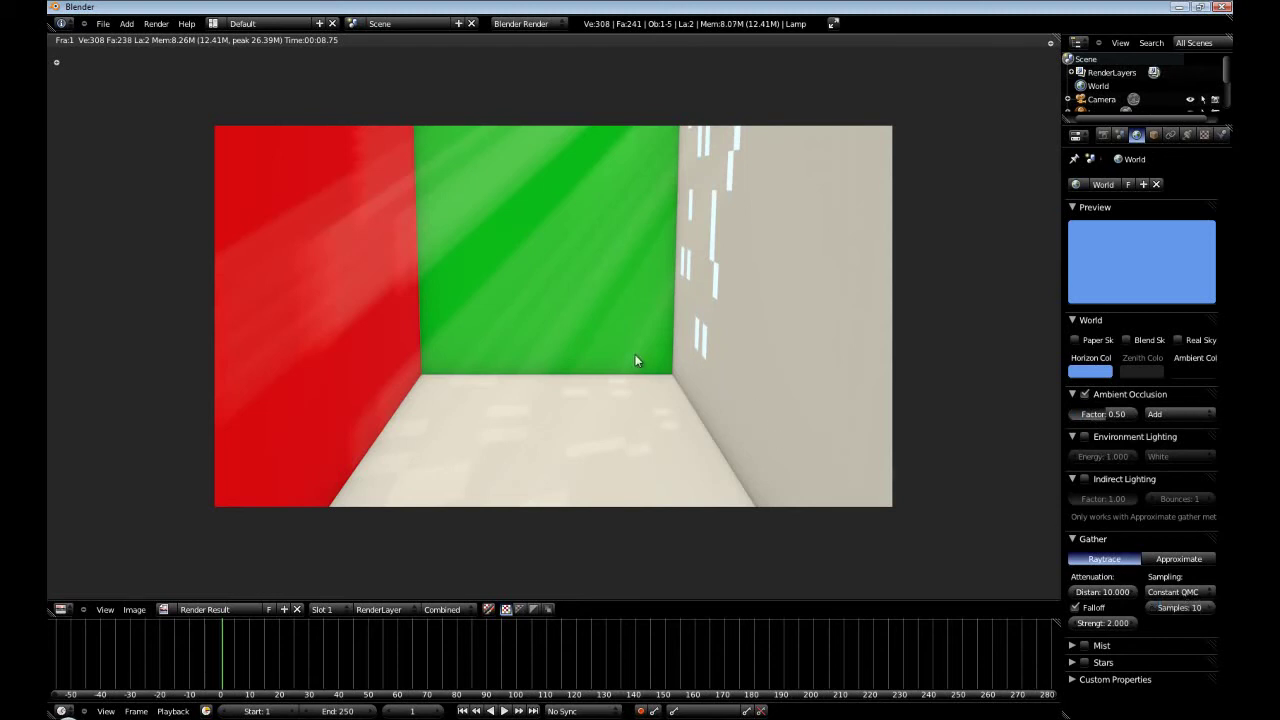
pyautogui.press('F12')
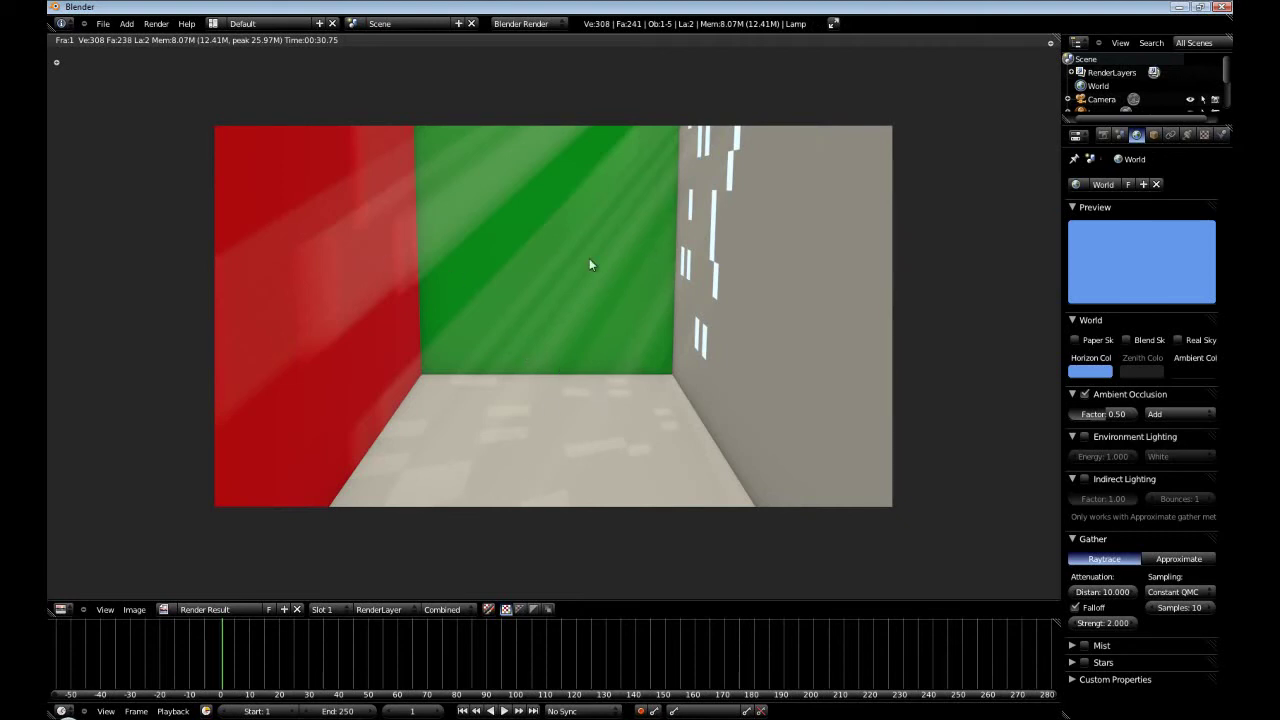
# Raise the spotlight's Spot Shape Blend to 1.000 and re-render the room.
pyautogui.click(1188, 134)
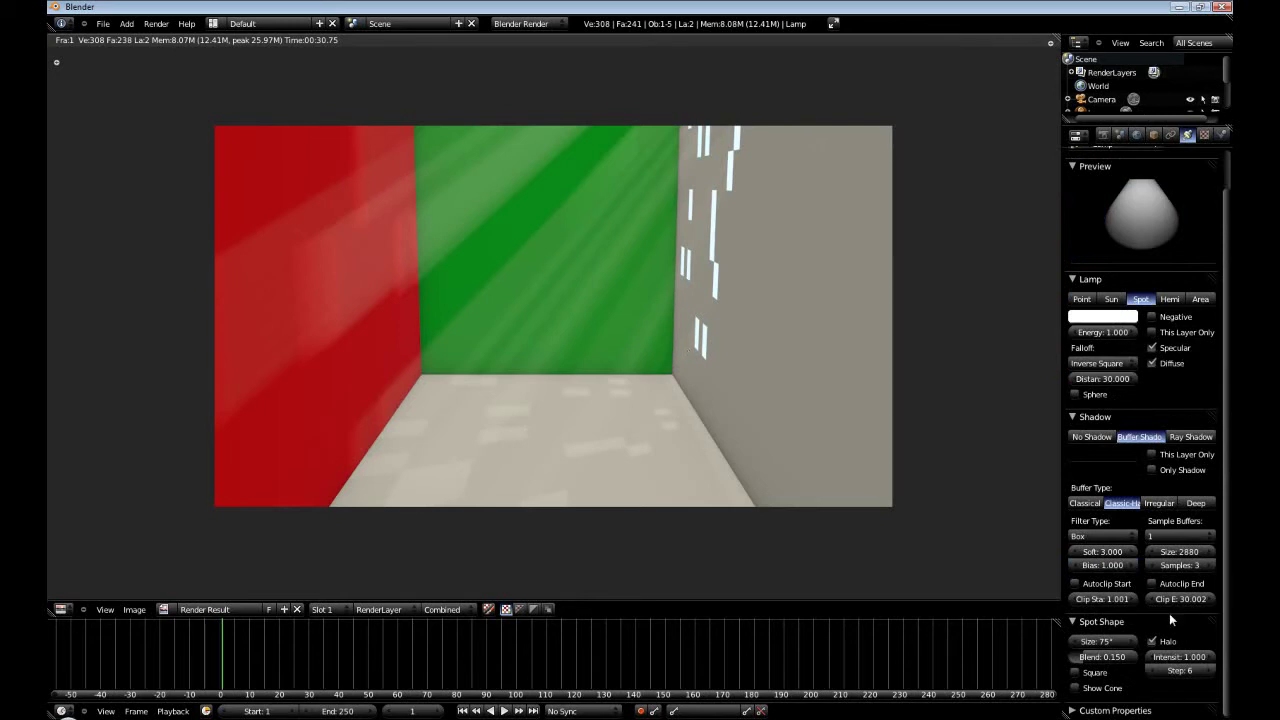
pyautogui.moveTo(1100, 657); pyautogui.dragTo(1107, 660)
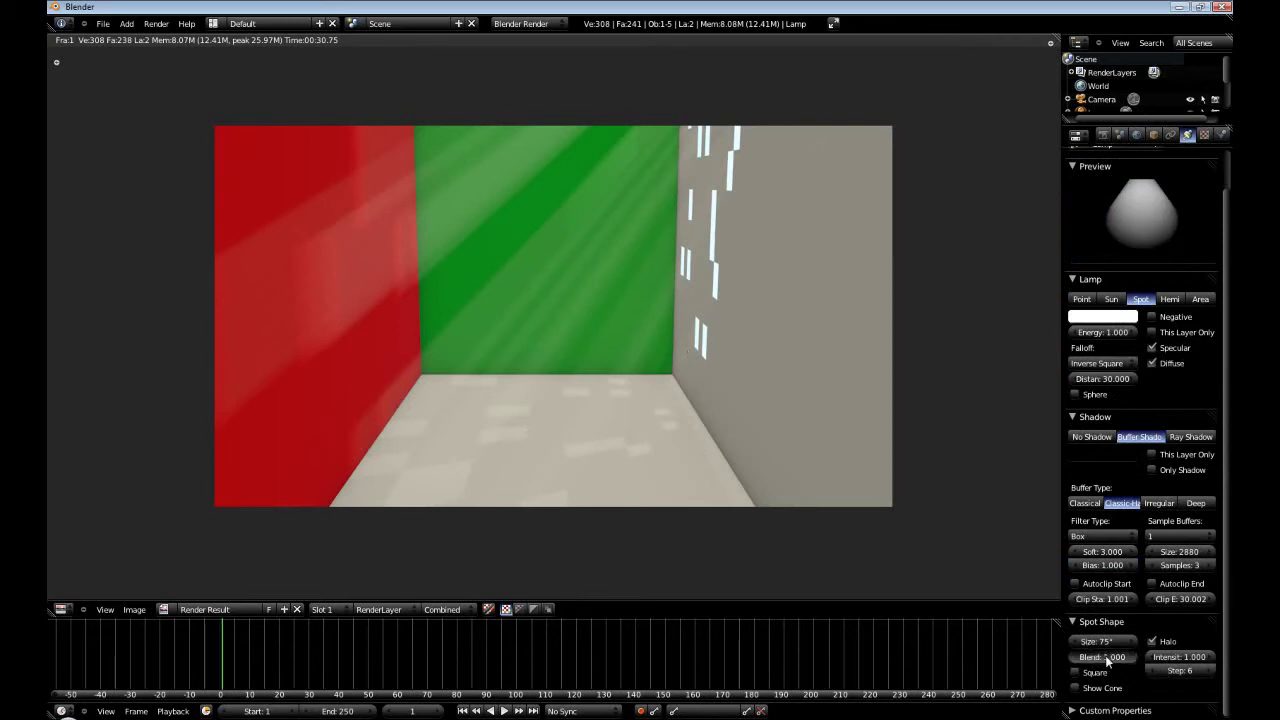
pyautogui.press('F12')
# Leave the render and save the room as GodRays.blend in the IndirectLighting Tutorial folder.
pyautogui.press('Escape')
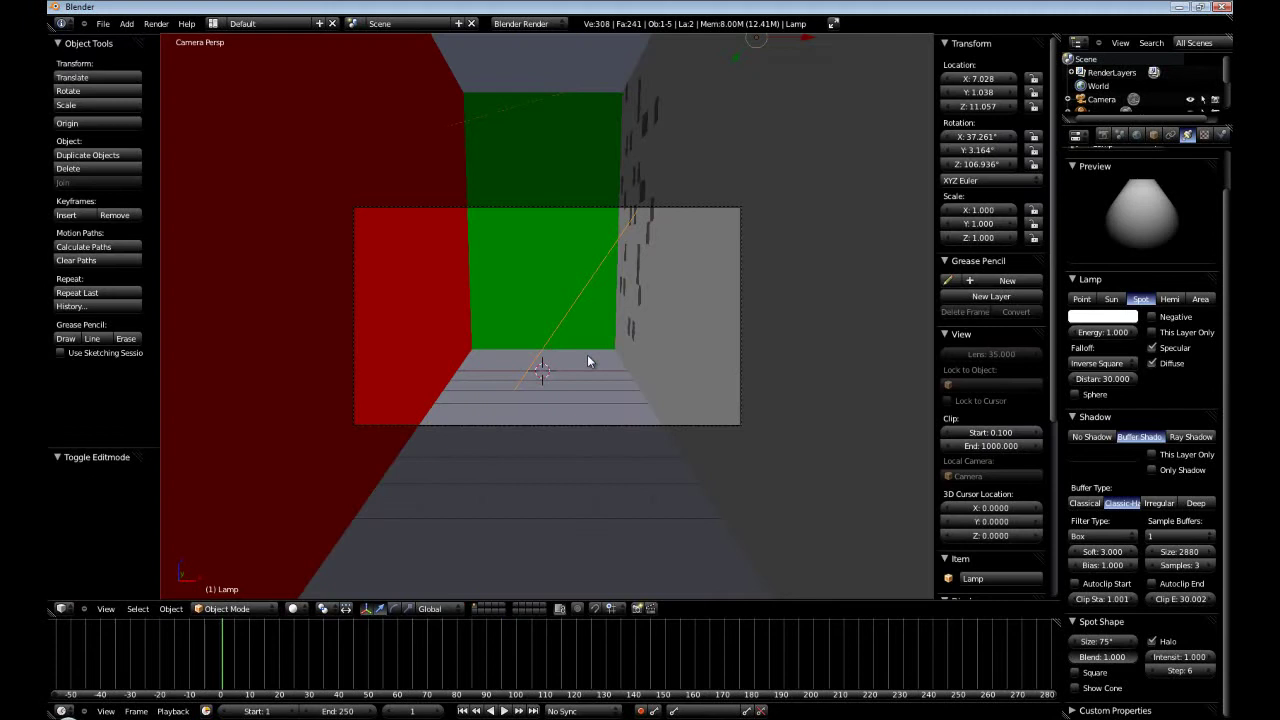
pyautogui.click(103, 23)
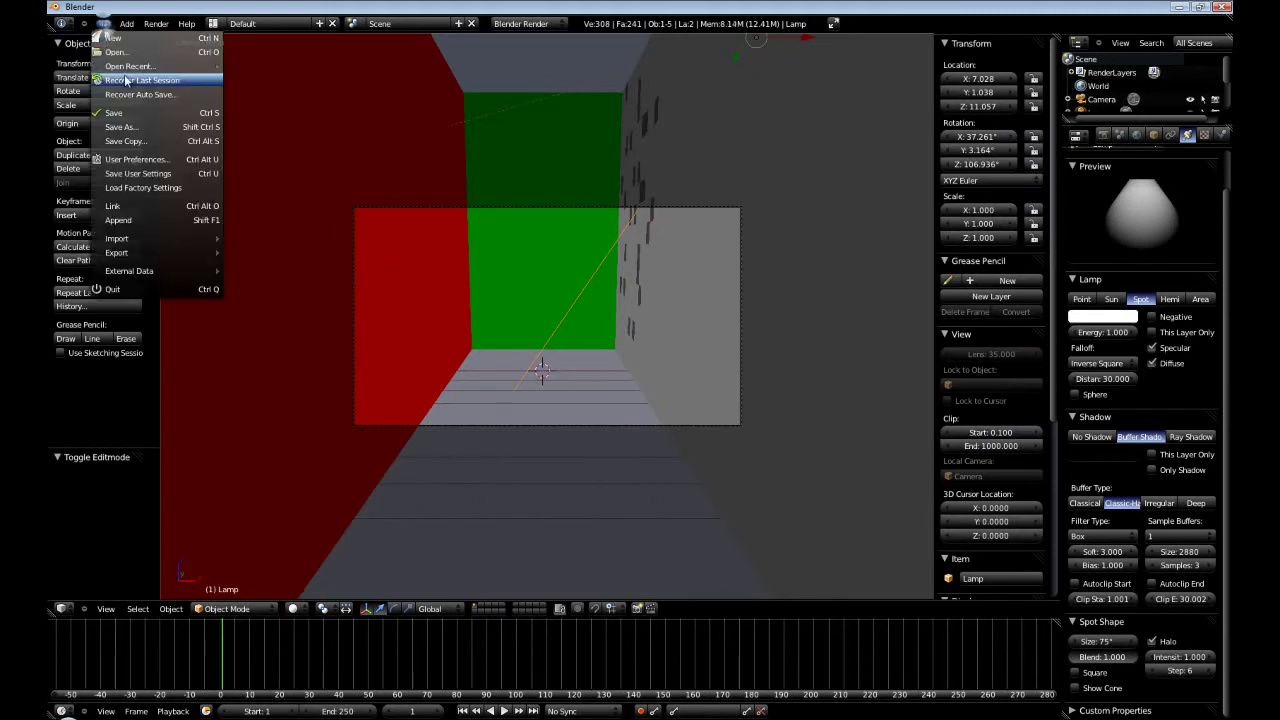
pyautogui.click(145, 127)
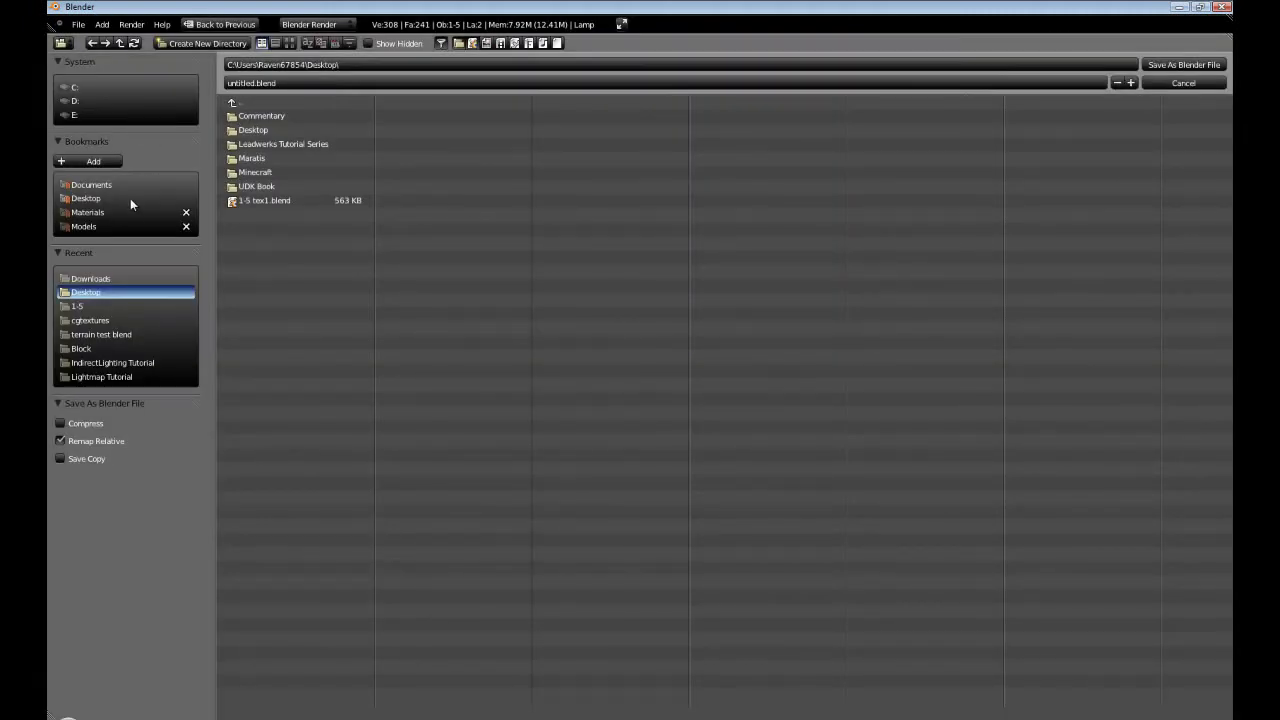
pyautogui.click(136, 363)
pyautogui.click(255, 83)
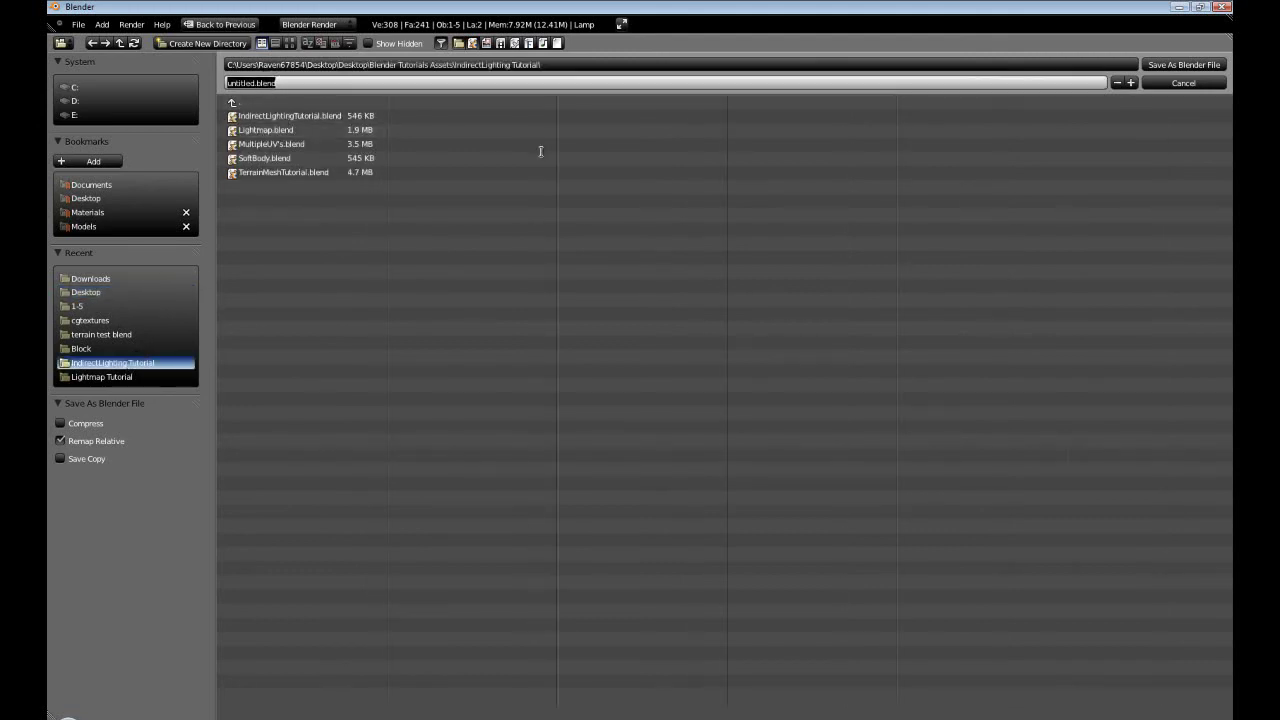
pyautogui.press('BackSpace')
pyautogui.write('GodRays')
pyautogui.press('Return')
pyautogui.click(1186, 66)
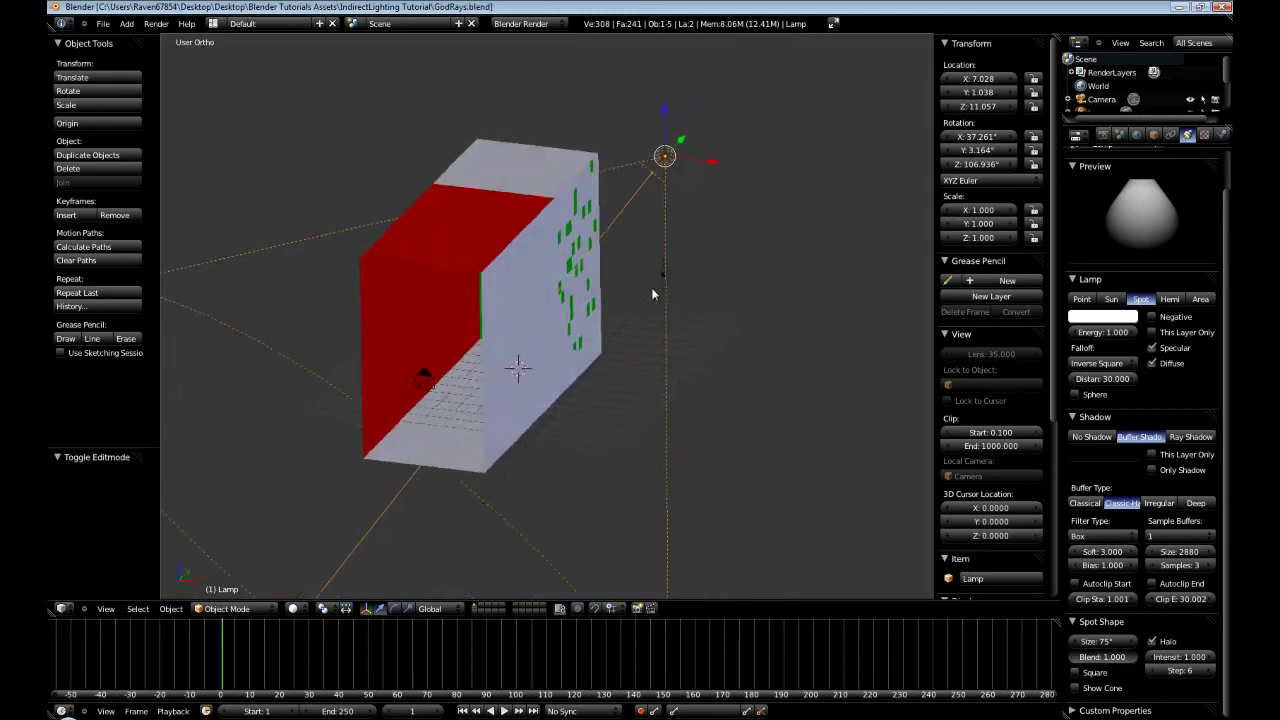
# Change the lamp to a Sun lamp with Ray Shadow enabled.
pyautogui.click(1111, 299)
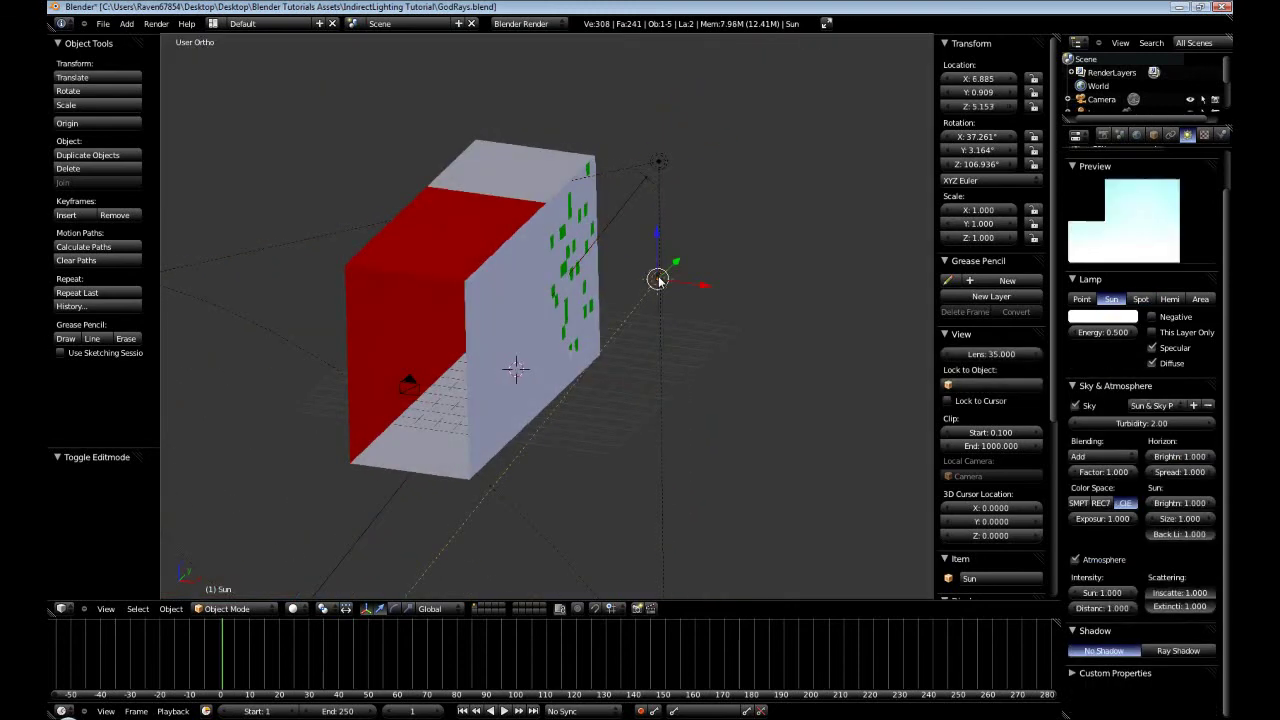
pyautogui.click(1160, 651)
pyautogui.scroll(-2, 1158, 654)
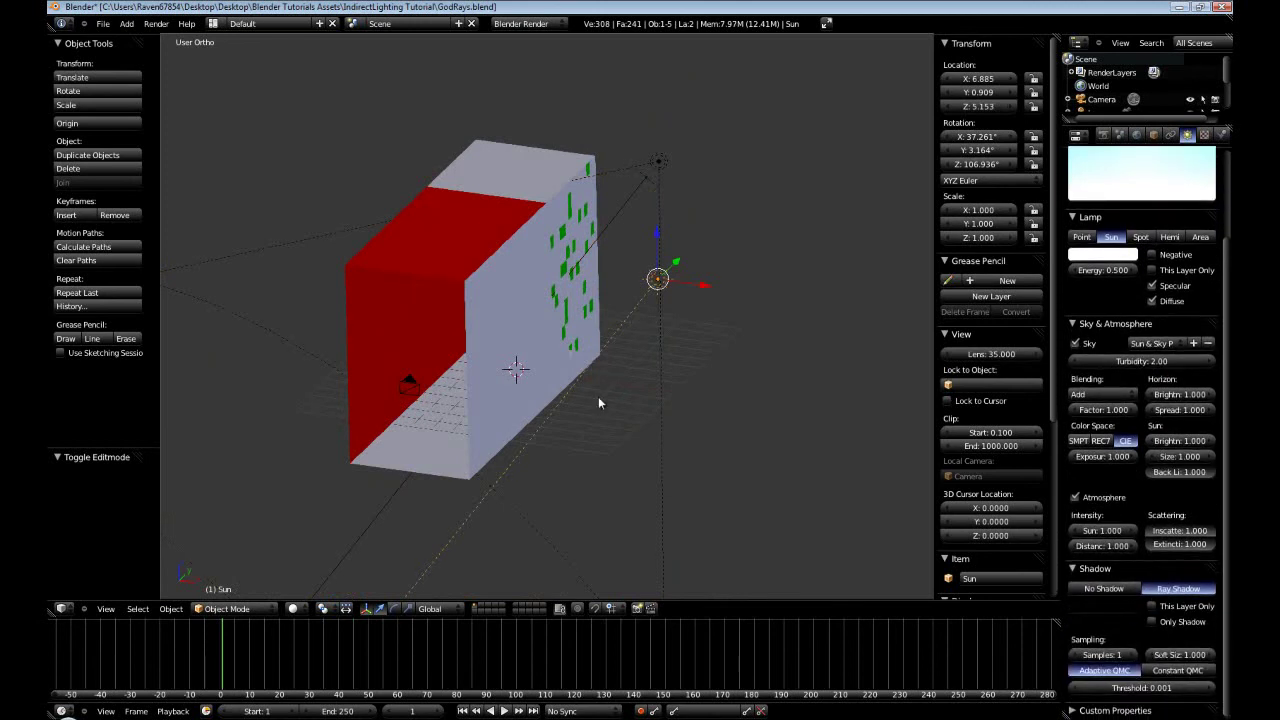
# Compare the spot and sun lamps, orbiting the view toward the green wall side.
pyautogui.rightClick(658, 165)
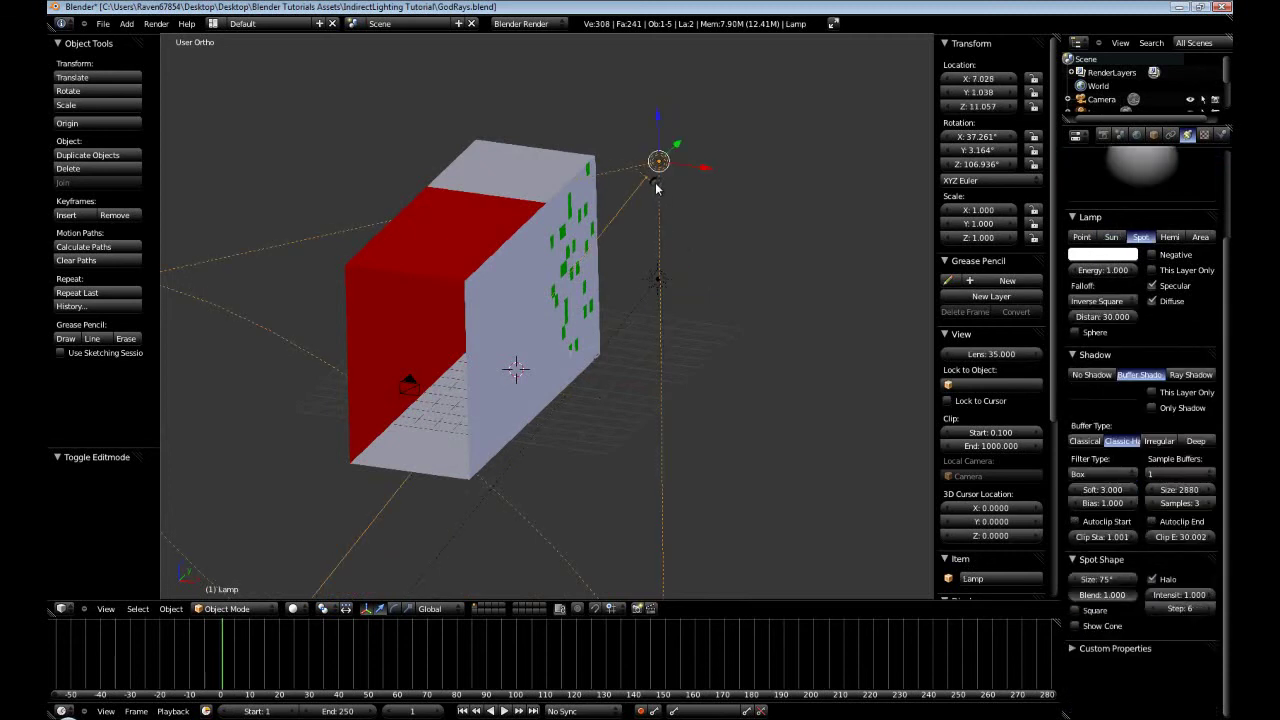
pyautogui.rightClick(653, 288)
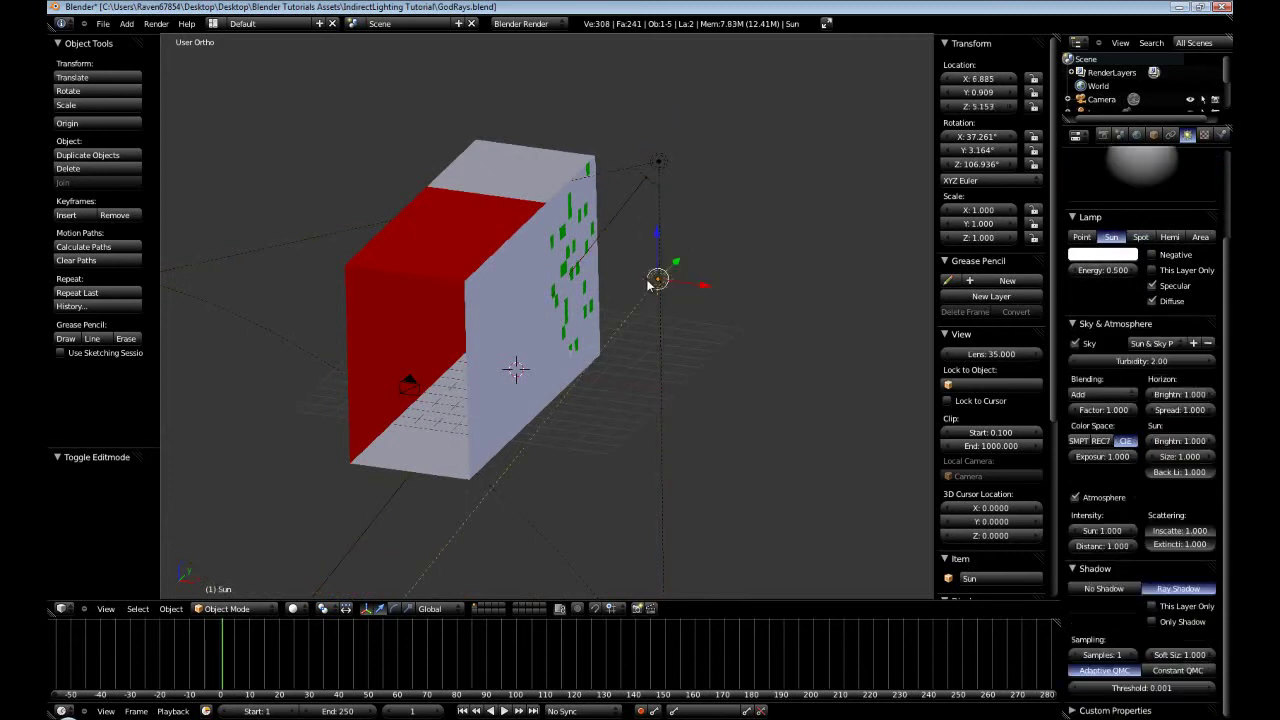
pyautogui.moveTo(695, 300); pyautogui.dragTo(617, 285, button='middle')
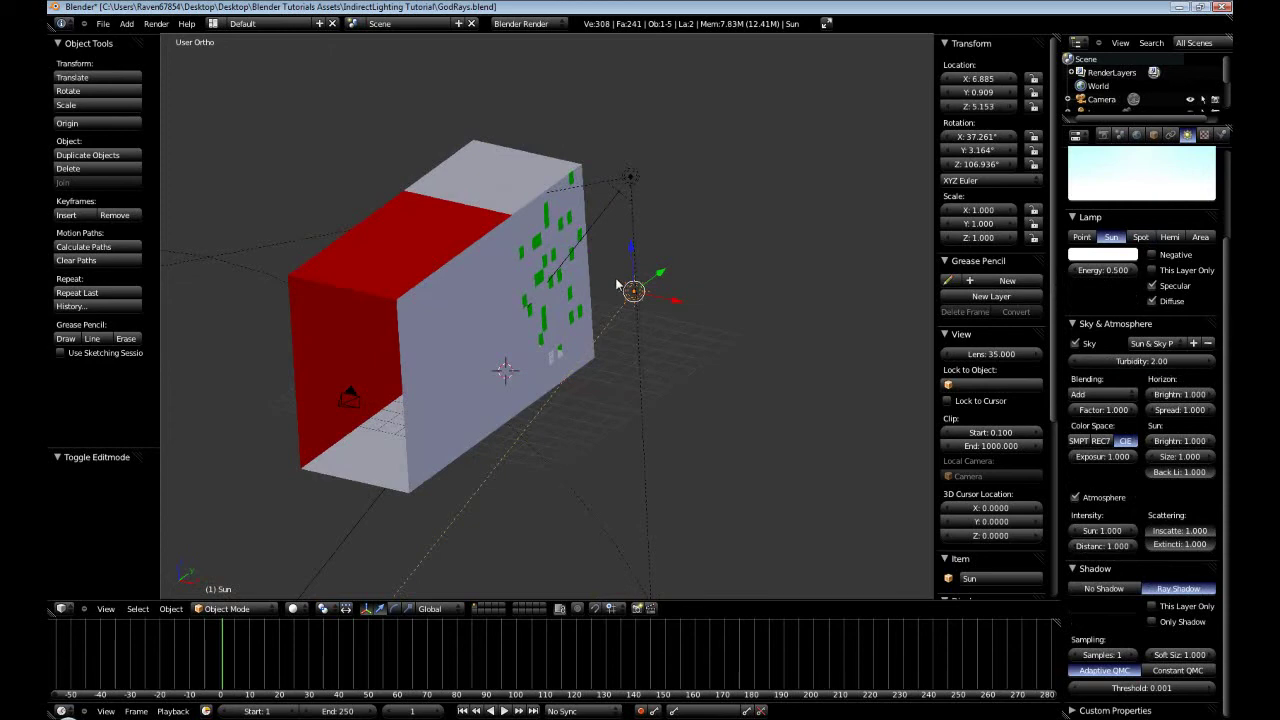
pyautogui.rightClick(630, 180)
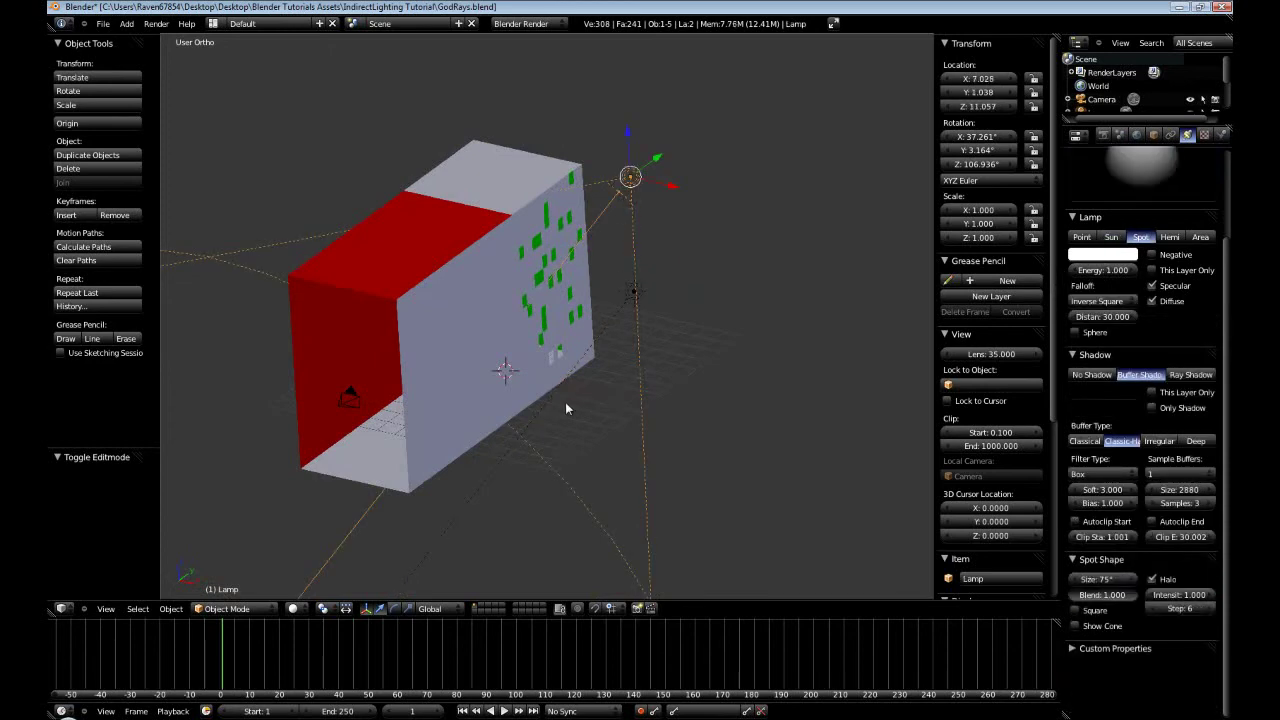
pyautogui.moveTo(566, 408); pyautogui.dragTo(676, 357, button='middle')
# Browse to the Blender Projects folder and open intro.blend.
pyautogui.click(103, 23)
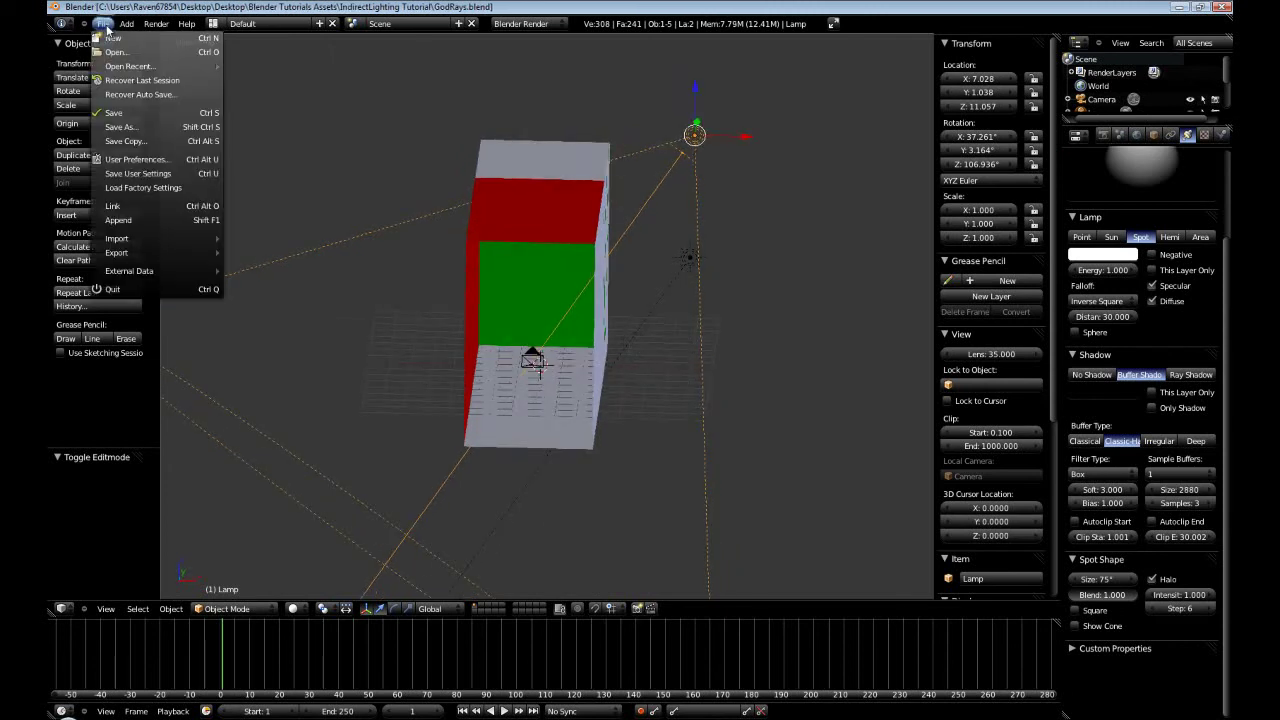
pyautogui.moveTo(140, 66)
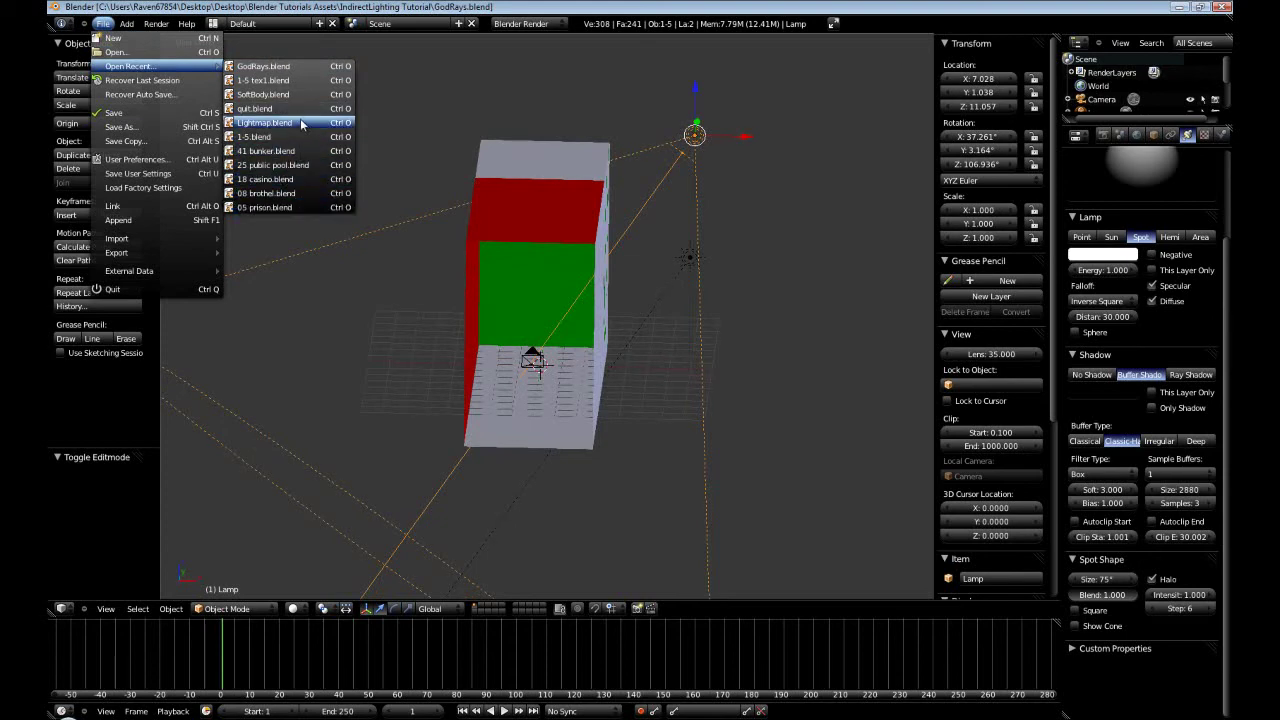
pyautogui.click(158, 54)
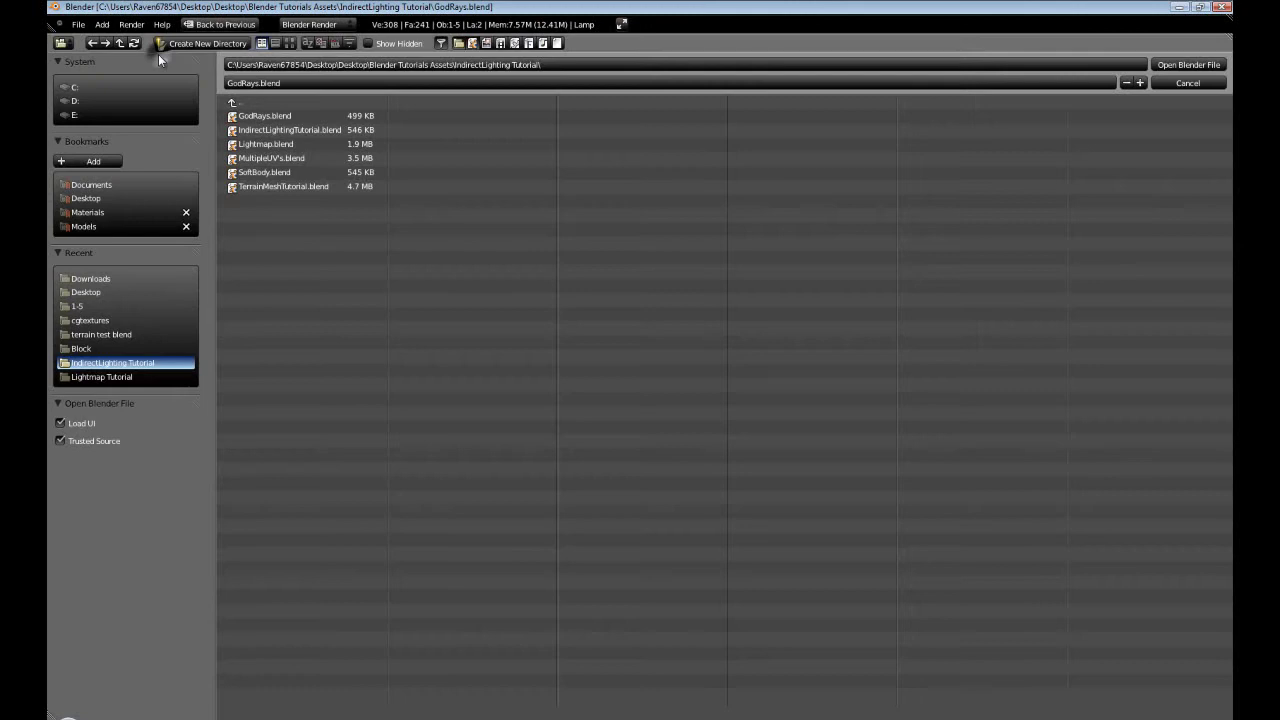
pyautogui.click(126, 291)
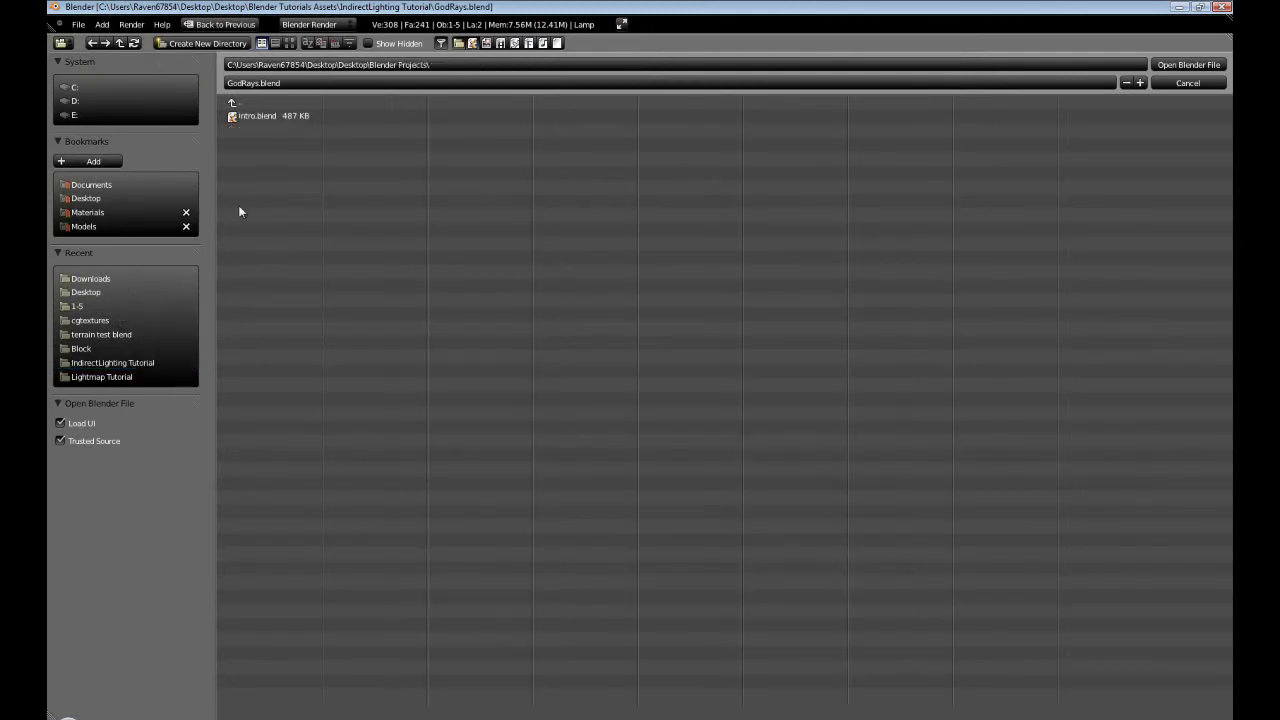
pyautogui.click(290, 116)
pyautogui.click(1156, 65)
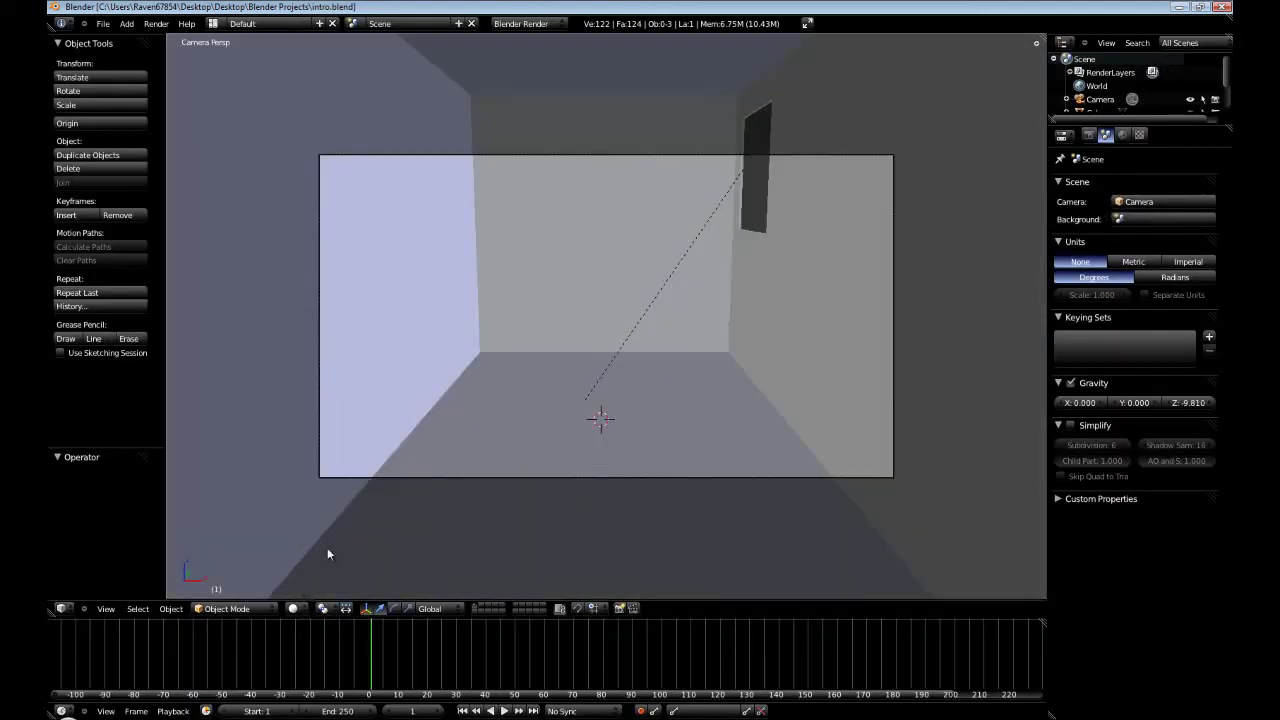
# Select the room cube, inspect its Wall material and Plasterbump texture, then test-render.
pyautogui.rightClick(965, 265)
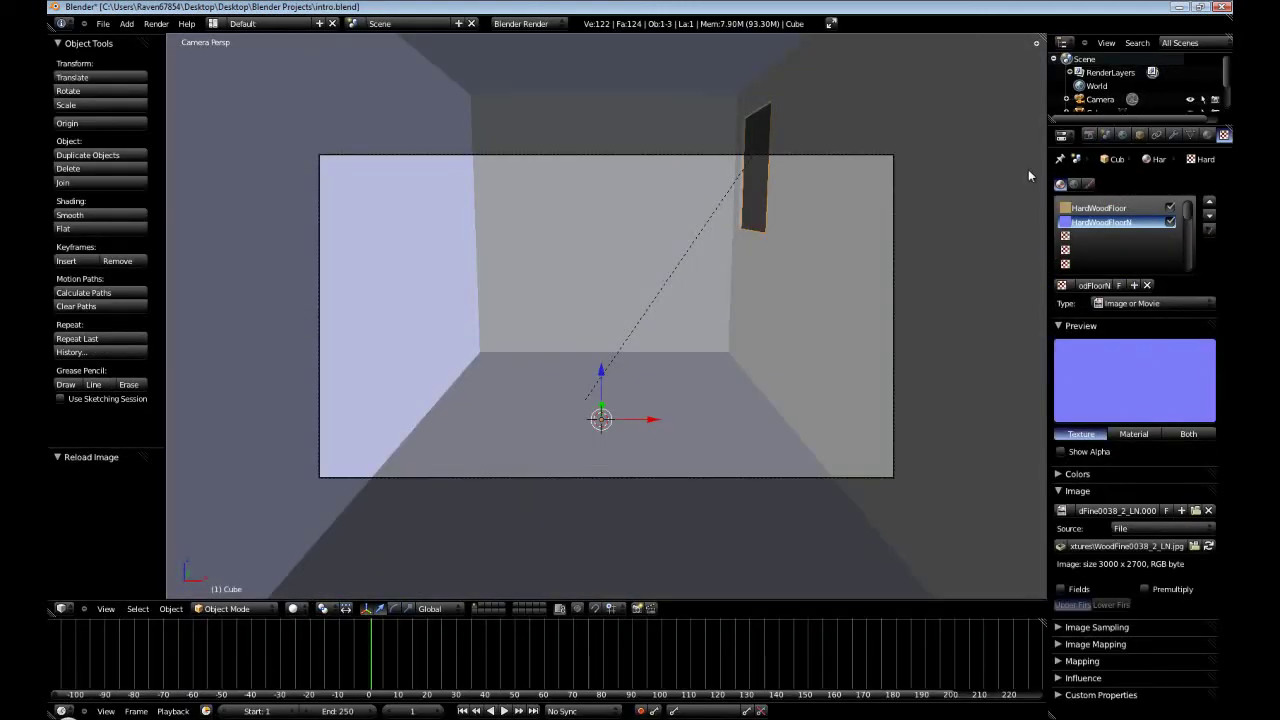
pyautogui.click(1207, 134)
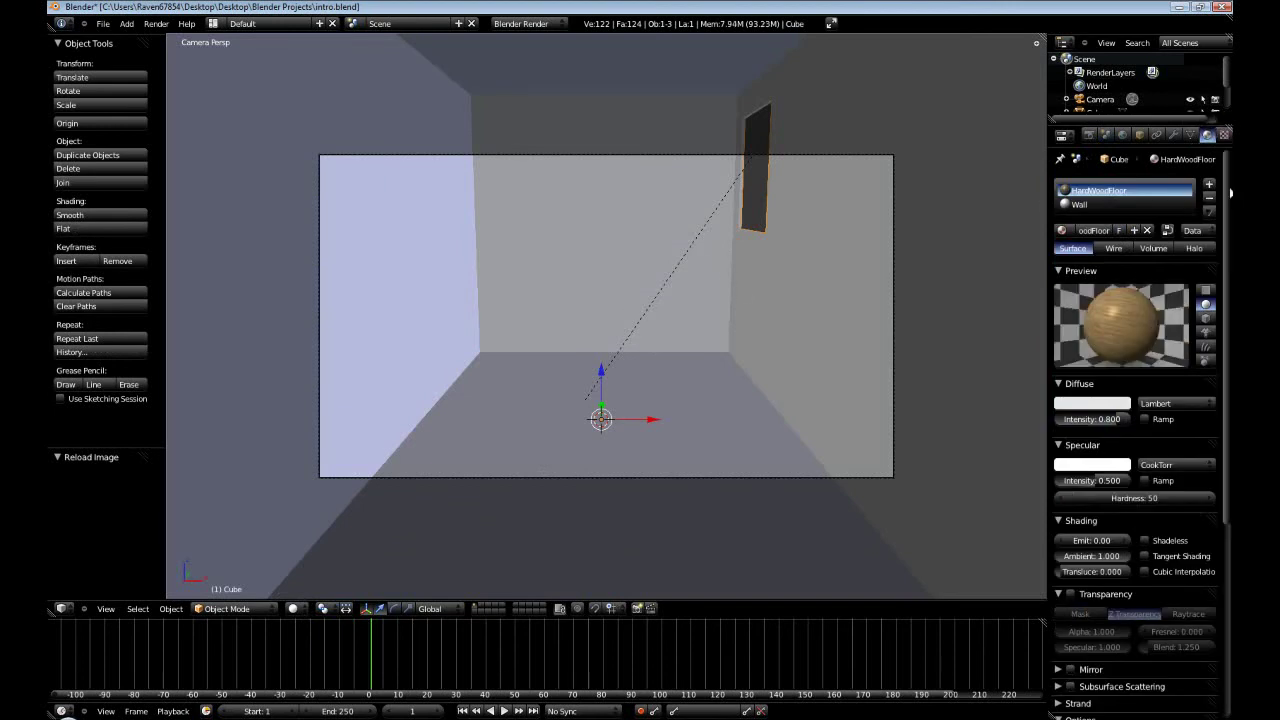
pyautogui.click(1225, 137)
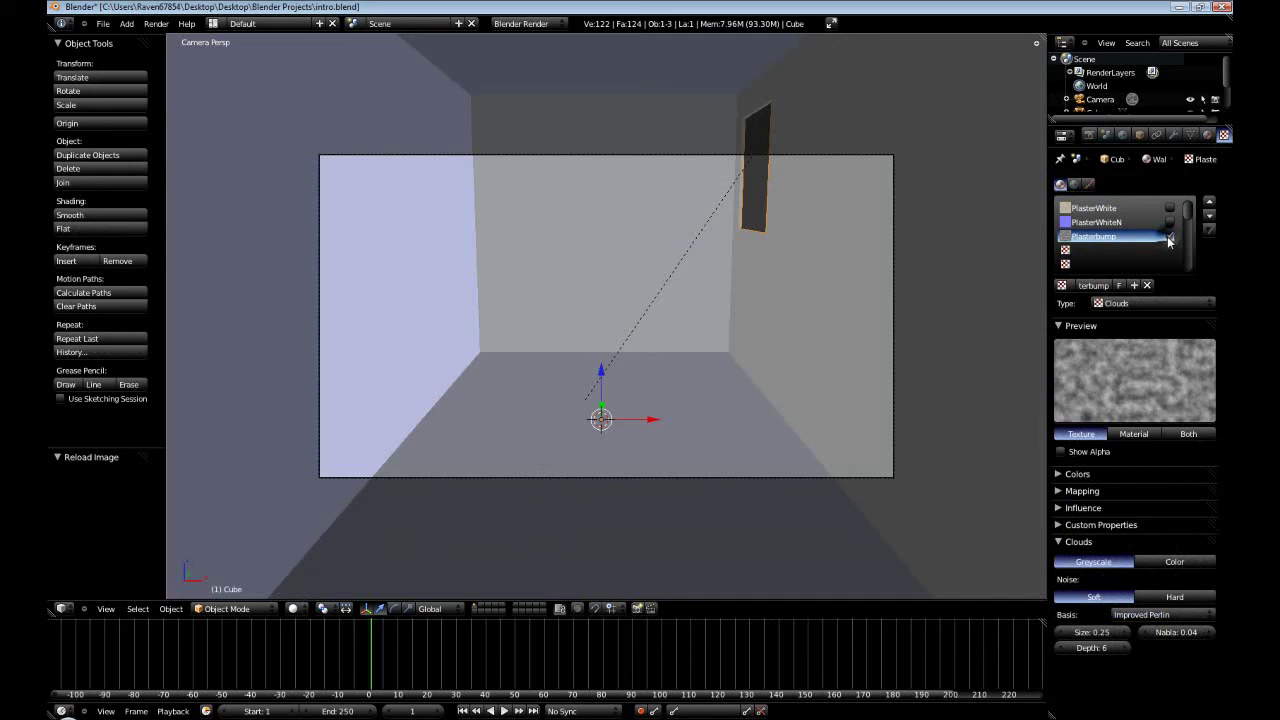
pyautogui.click(1207, 135)
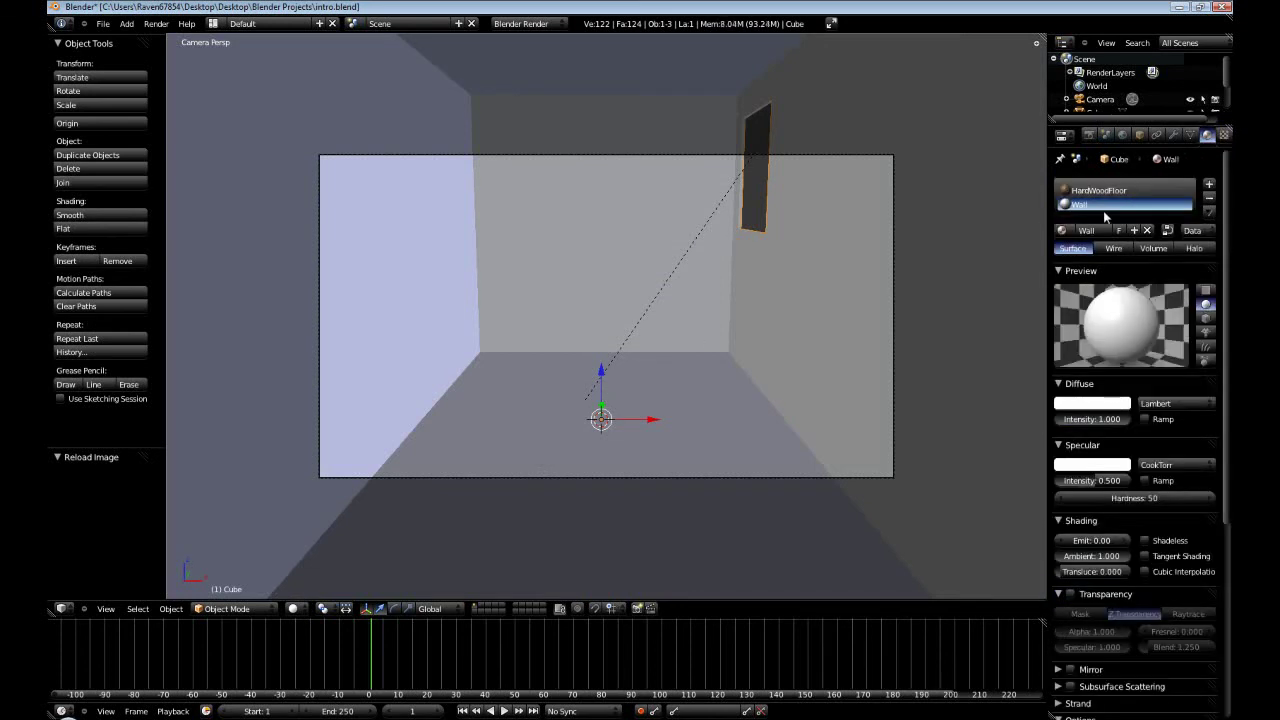
pyautogui.click(1224, 135)
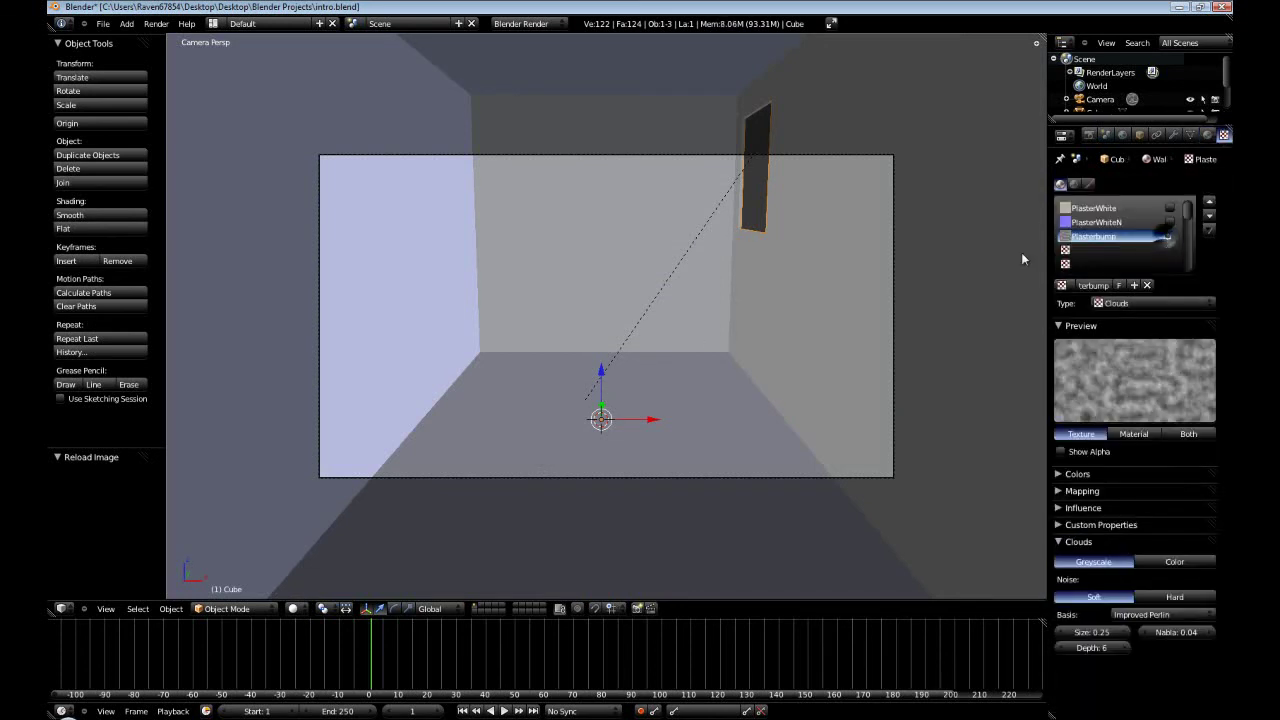
pyautogui.press('F12')
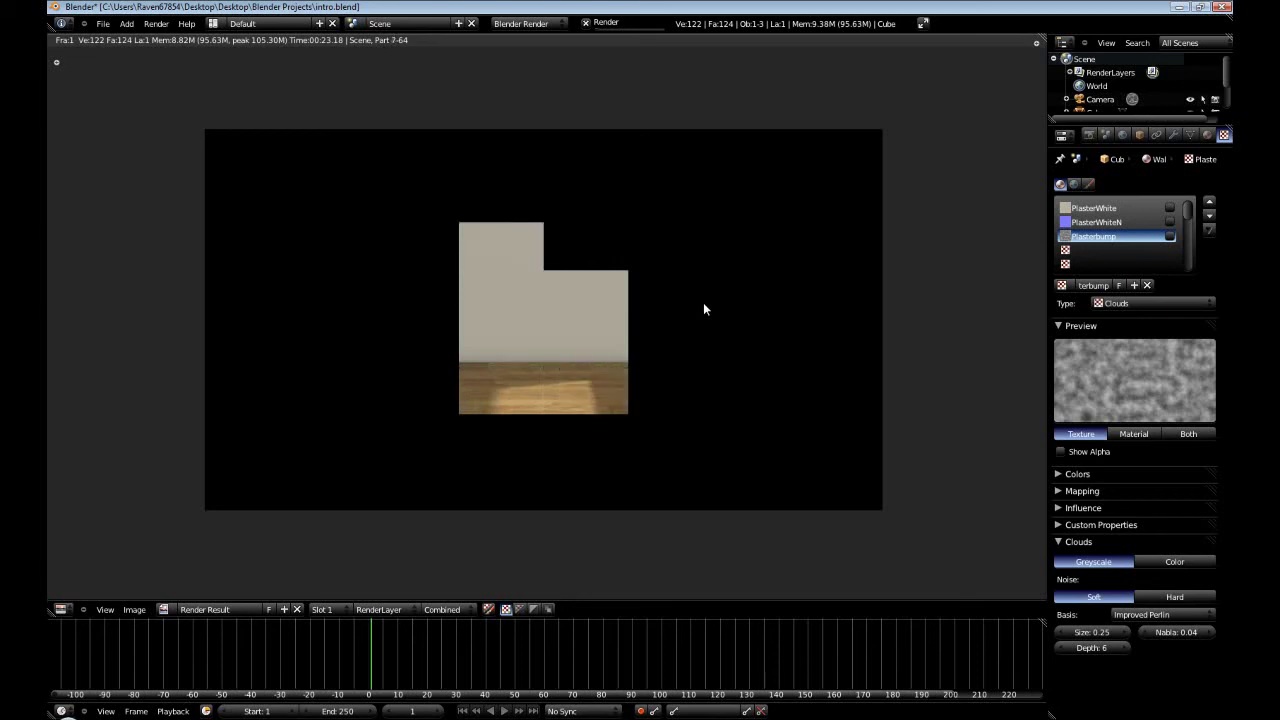
# Cancel the test render, switch to the camera view, and render the intro room with the spot lamp.
pyautogui.press('Escape')
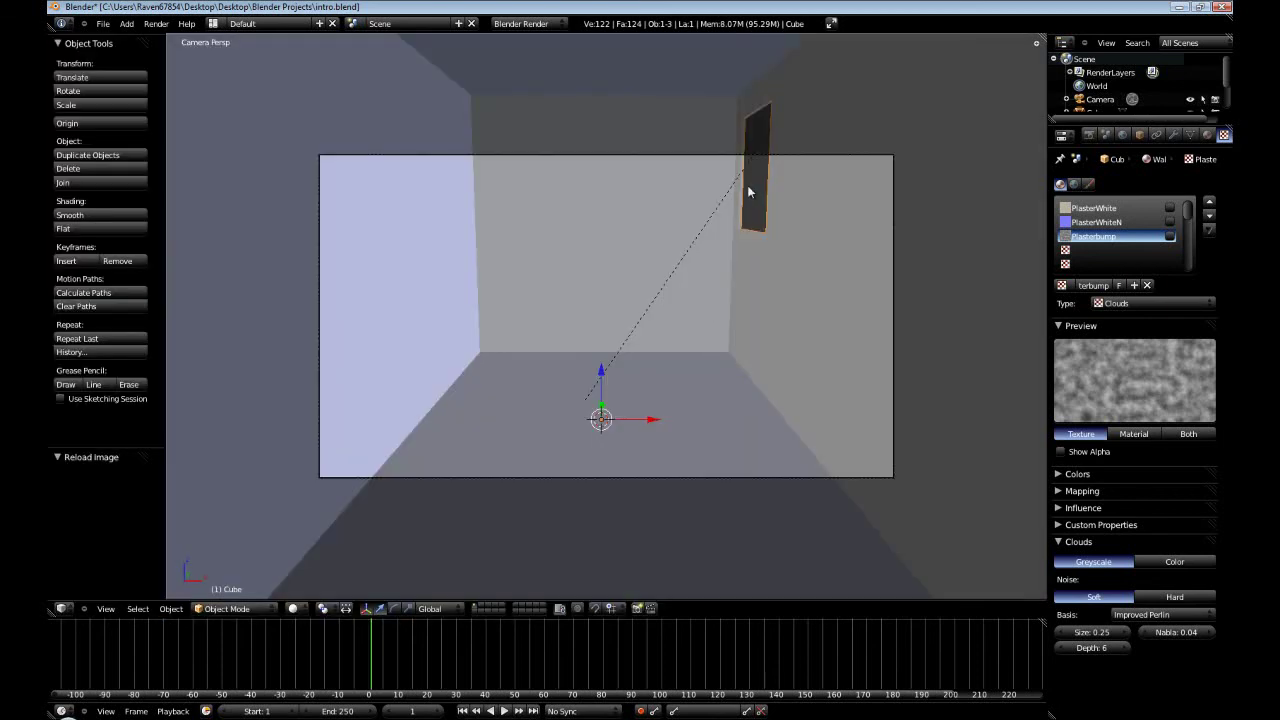
pyautogui.moveTo(747, 185); pyautogui.dragTo(830, 270, button='middle')
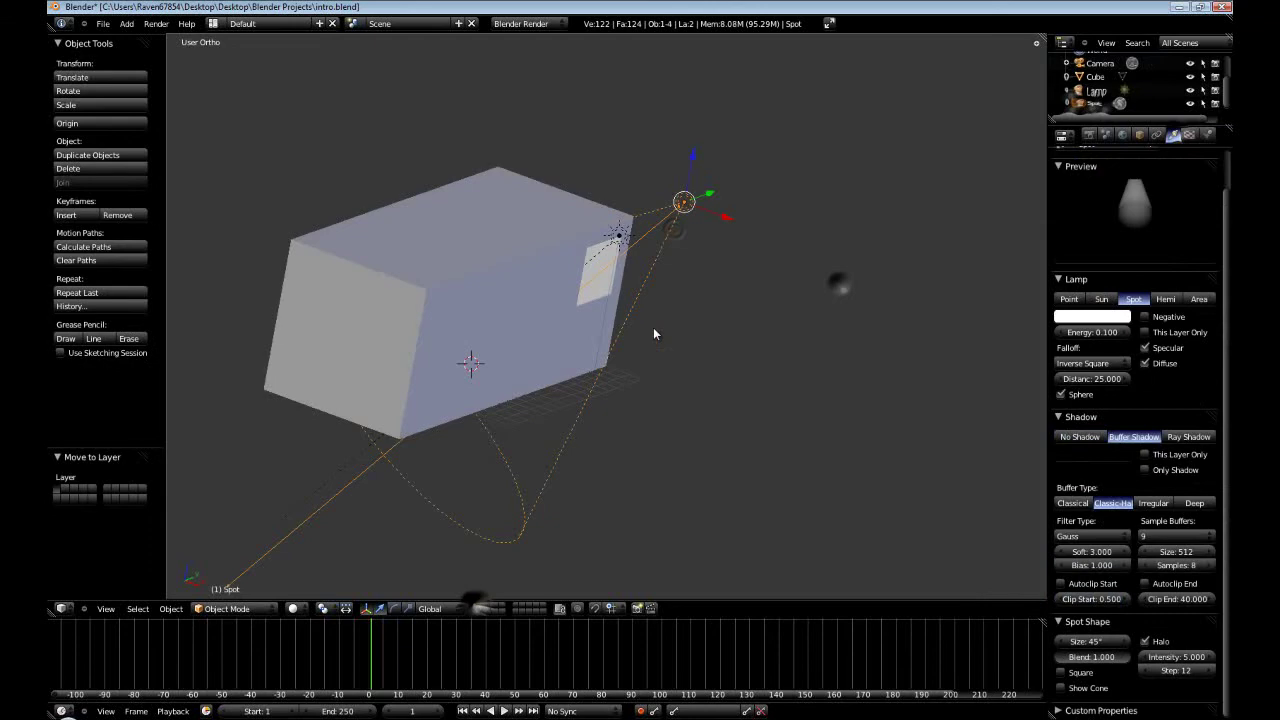
pyautogui.scroll(3, 654, 334)
pyautogui.press('KP_0')
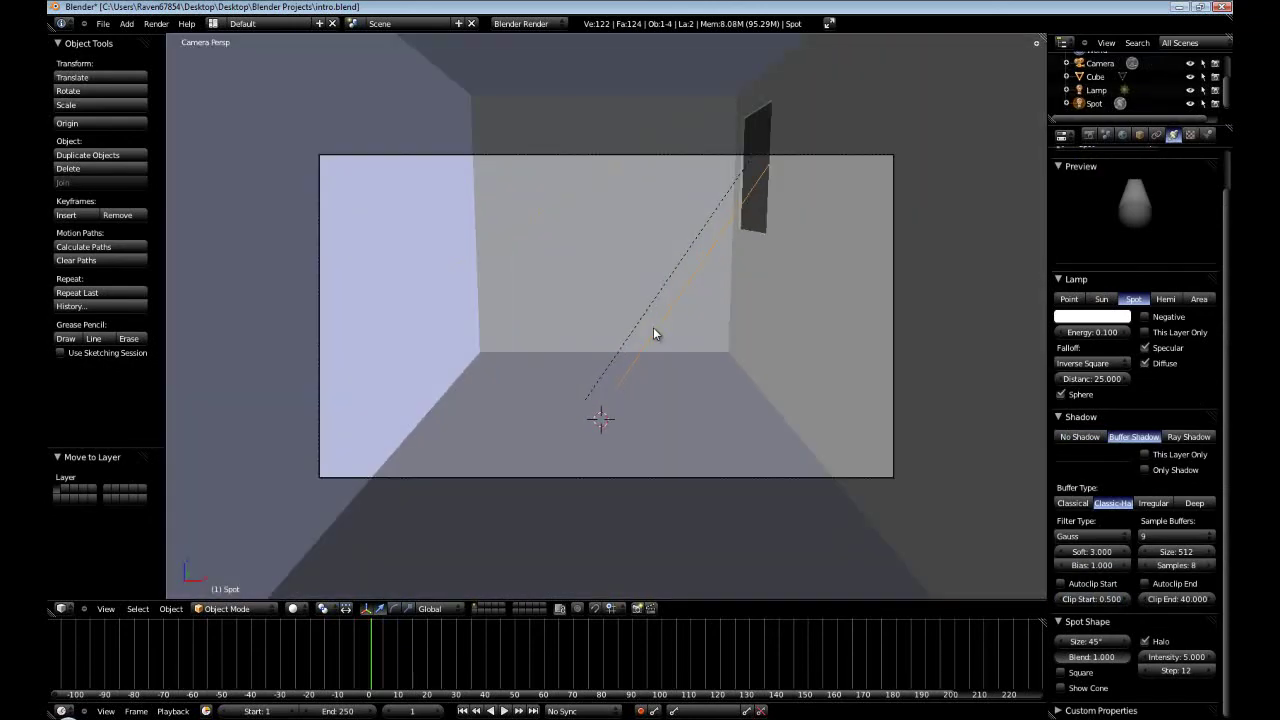
pyautogui.press('F12')
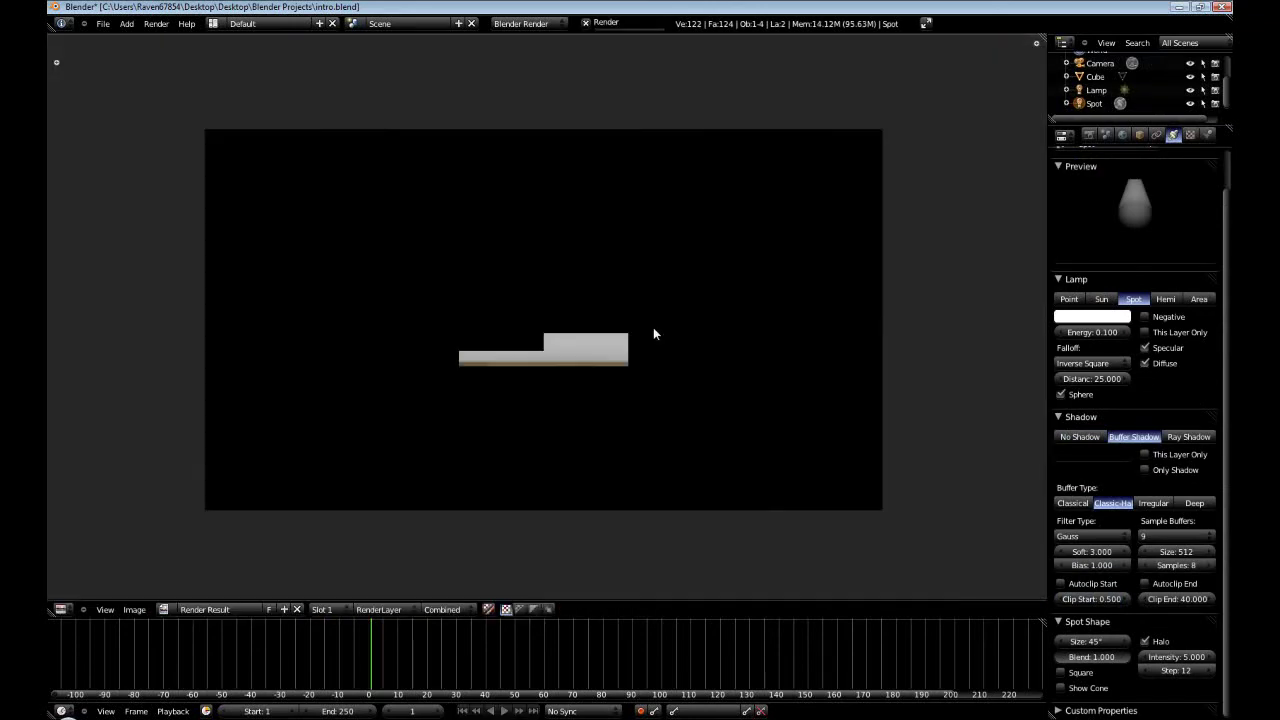